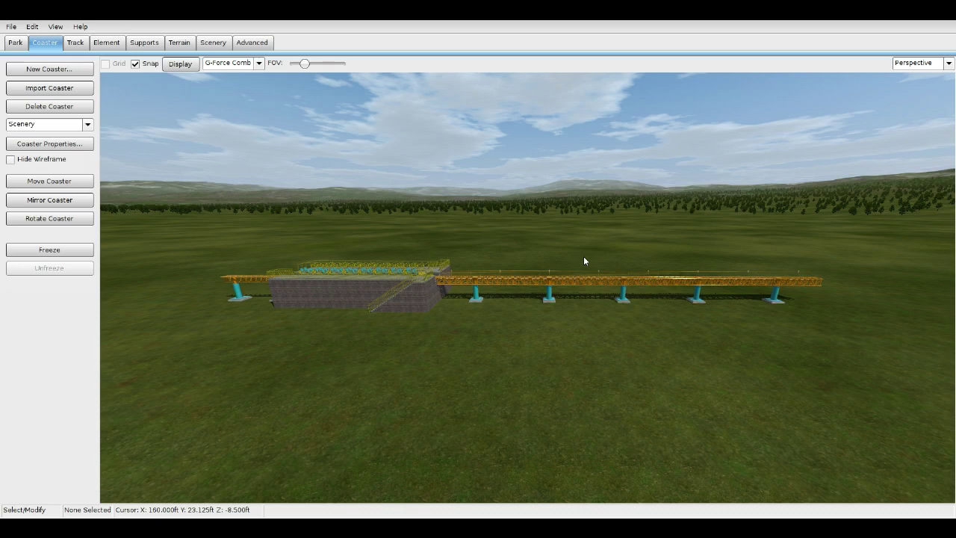
Step: Set the snap distance in the editor preferences to 0.25 ft
right_drag(583, 256, 565, 247)
key(w)
click(12, 26)
click(35, 125)
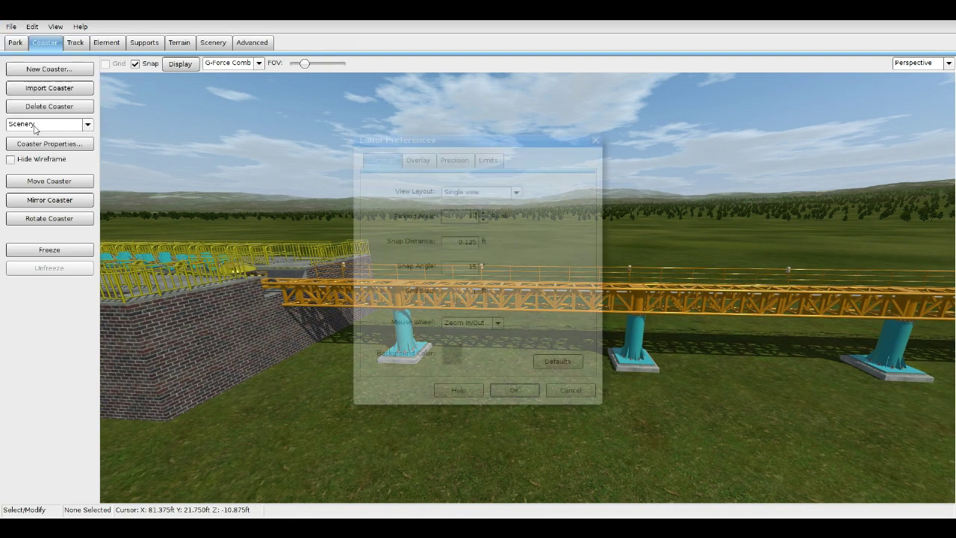
key(Tab)
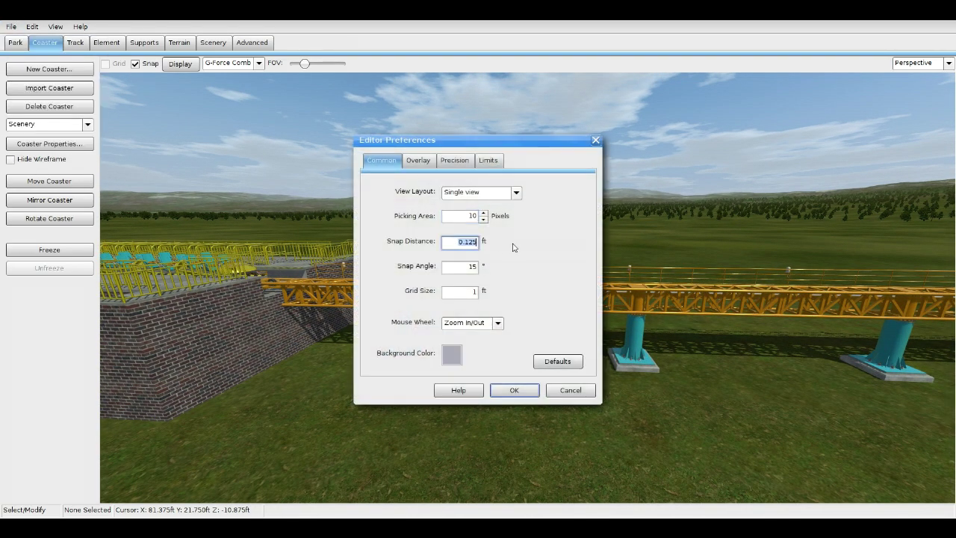
key(BackSpace)
key(Tab)
key(Tab)
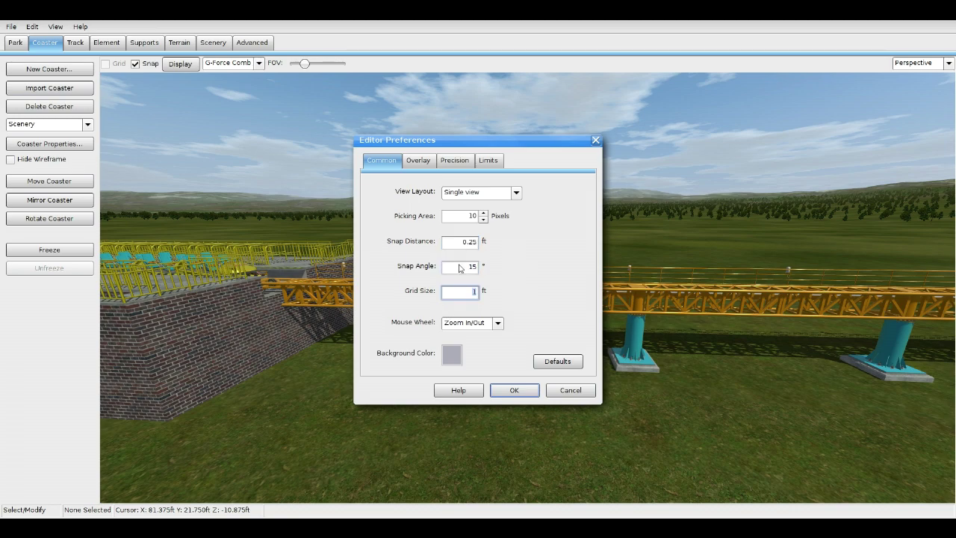
click(514, 392)
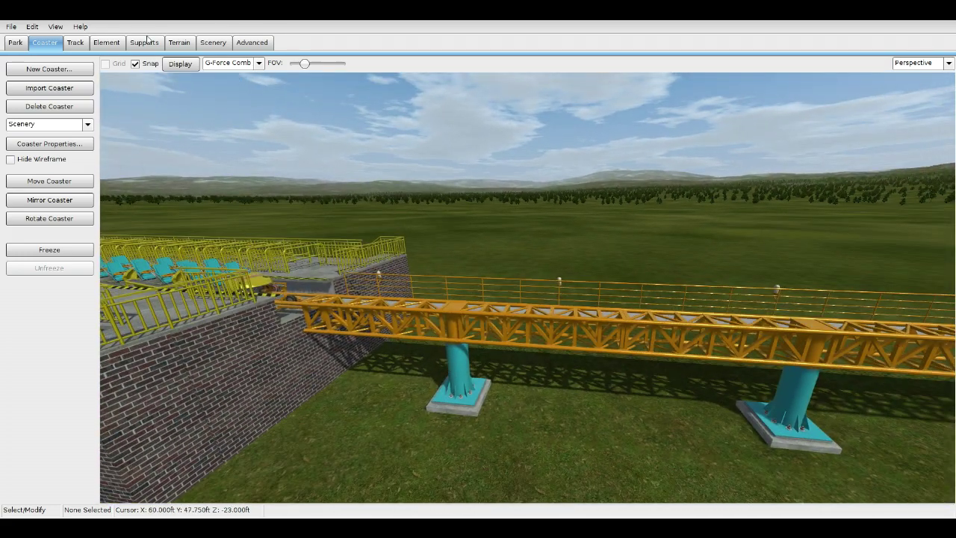
click(145, 41)
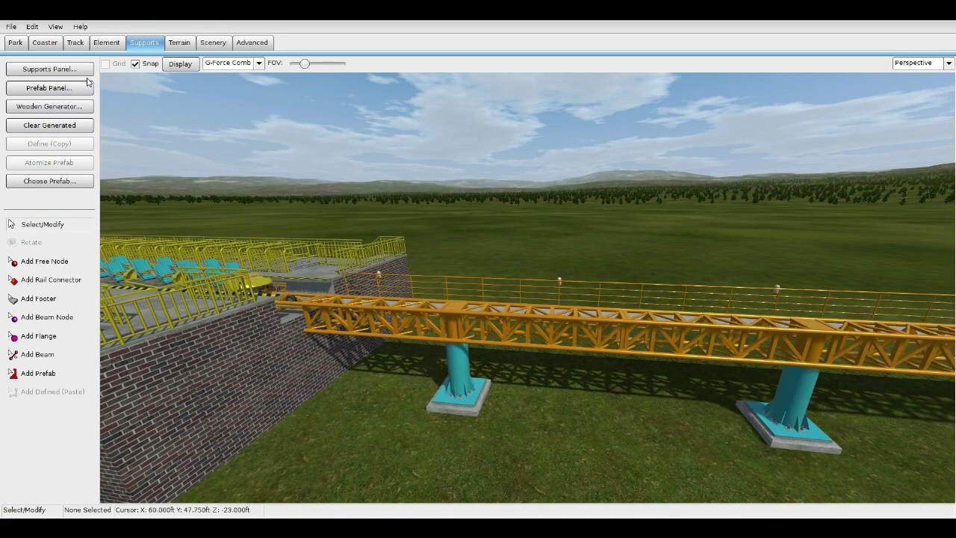
click(46, 42)
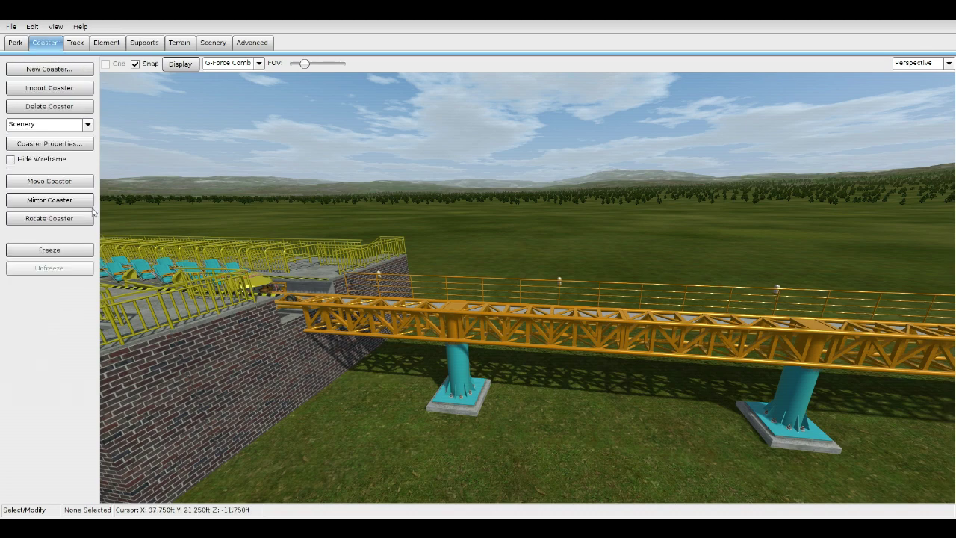
click(67, 125)
click(63, 70)
click(46, 69)
click(574, 239)
Step: Examine the coaster's style and worn type options in its properties without changing them
click(49, 143)
click(351, 158)
click(495, 336)
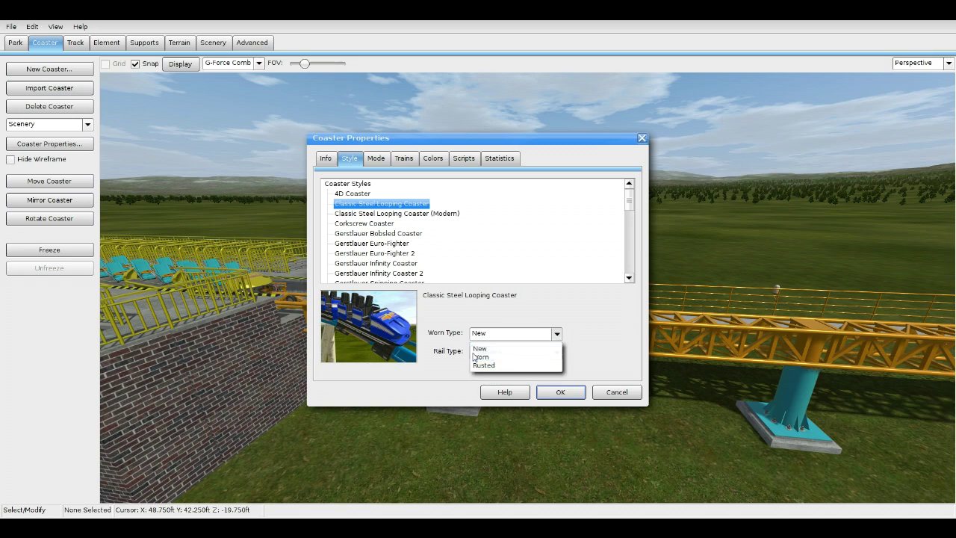
click(555, 394)
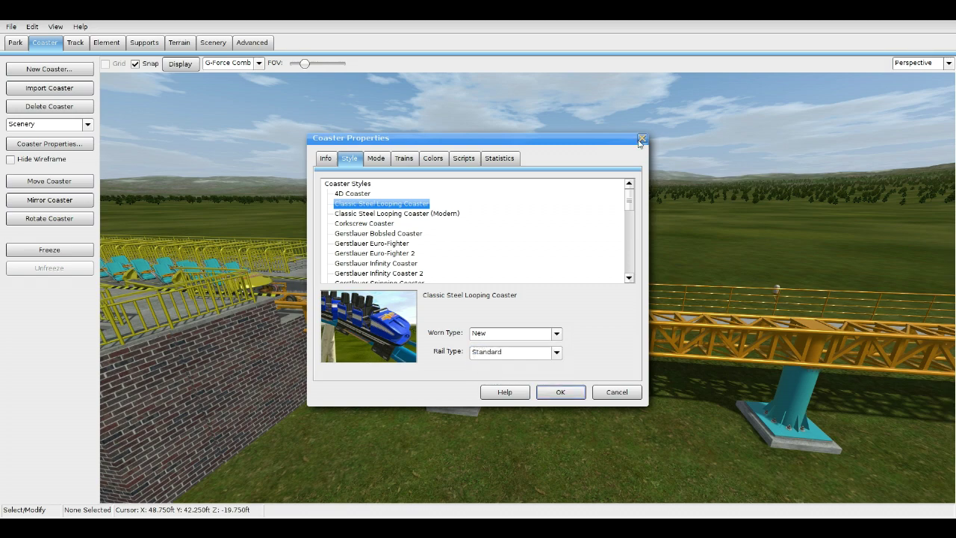
click(641, 139)
click(41, 127)
click(33, 159)
Step: In the top view, place eight free support nodes as a square ring about 1 ft wide on the ground beside the track
click(145, 43)
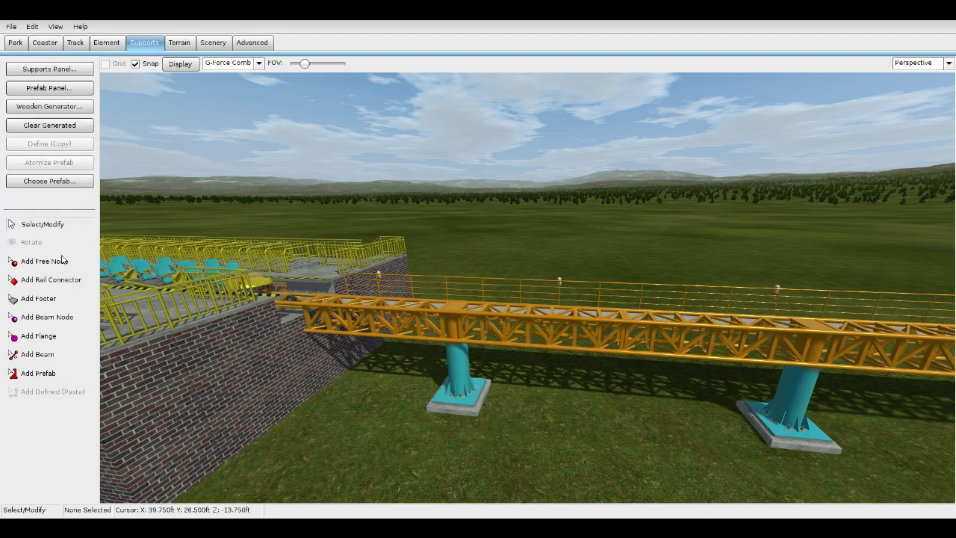
click(922, 64)
click(908, 77)
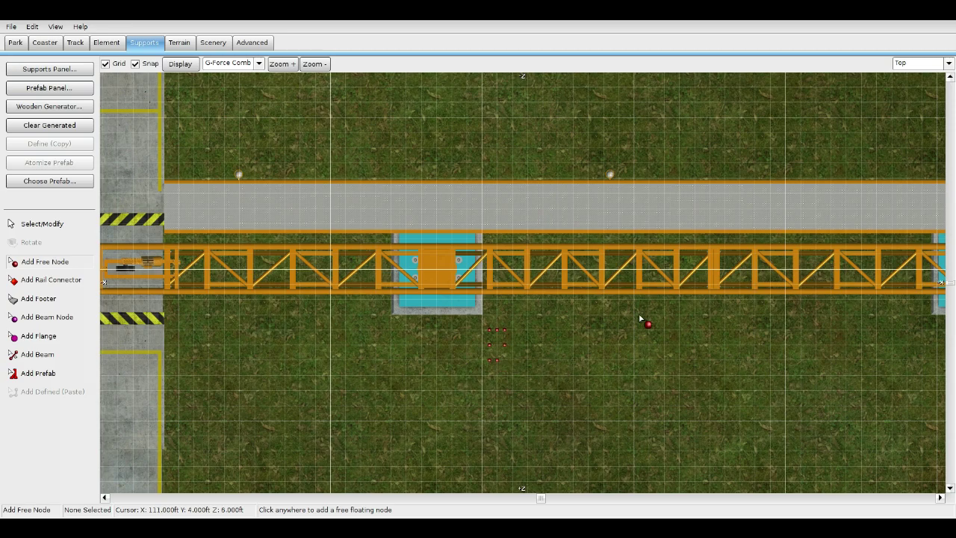
click(516, 360)
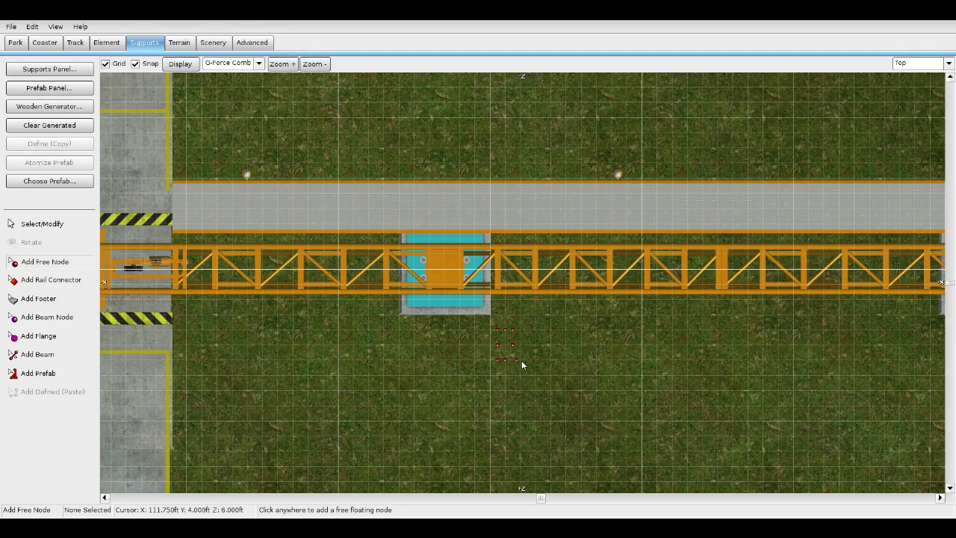
key(Escape)
click(516, 360)
Step: Select all eight free nodes and move them in the top view onto the middle of the track
click(934, 63)
click(912, 120)
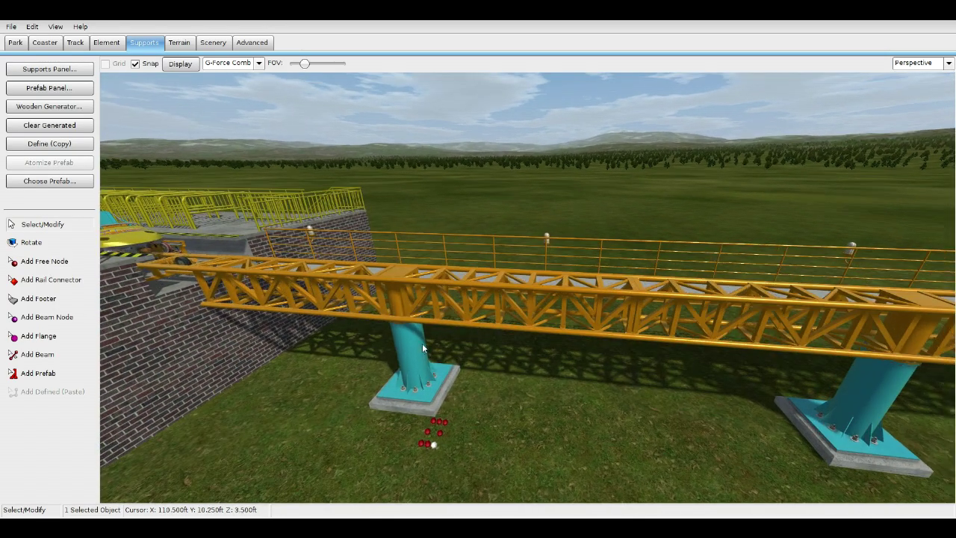
drag(341, 372, 527, 495)
click(922, 63)
click(905, 78)
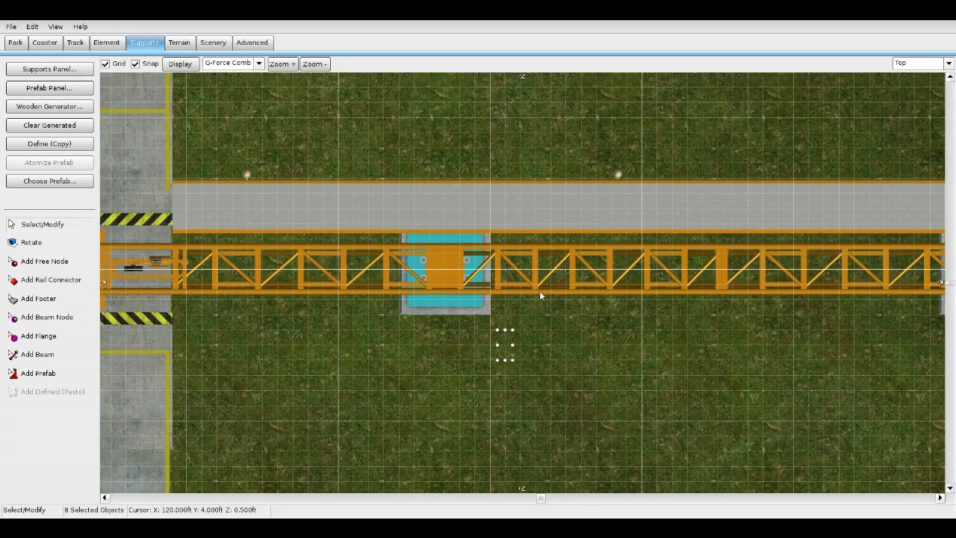
drag(513, 333, 604, 254)
Step: Raise the eight selected nodes vertically from the ground to just above the track's cross ties
click(933, 63)
click(914, 125)
key(Page_Up)
key(Page_Up)
key(Page_Up)
key(Page_Up)
key(Page_Up)
key(Page_Up)
key(Page_Up)
key(Page_Up)
key(Page_Up)
key(Page_Up)
key(Page_Up)
key(Page_Up)
key(Page_Up)
key(Page_Up)
right_drag(606, 213, 710, 228)
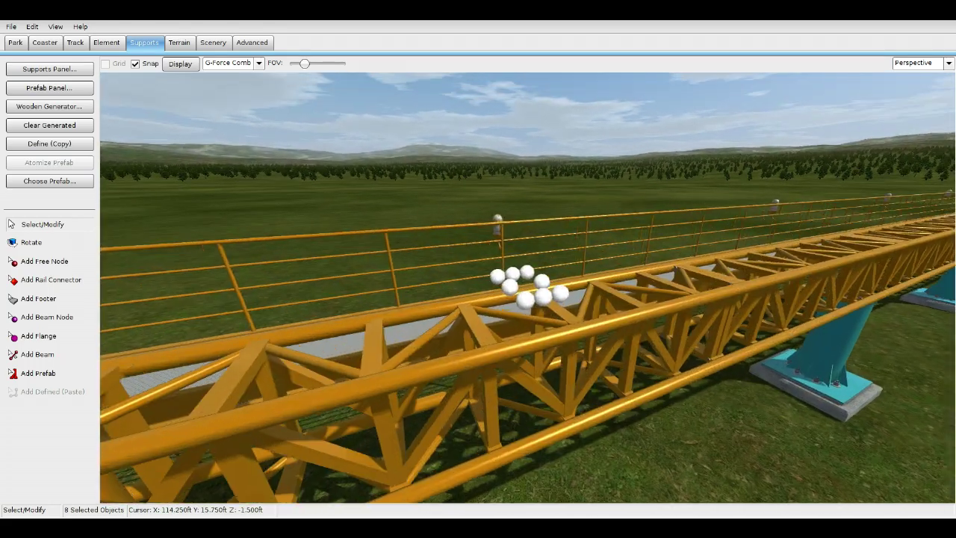
Step: Add a ninth free node just beneath the raised ring of nodes
scroll(522, 287, up, 3)
click(235, 180)
click(48, 263)
right_drag(482, 262, 422, 247)
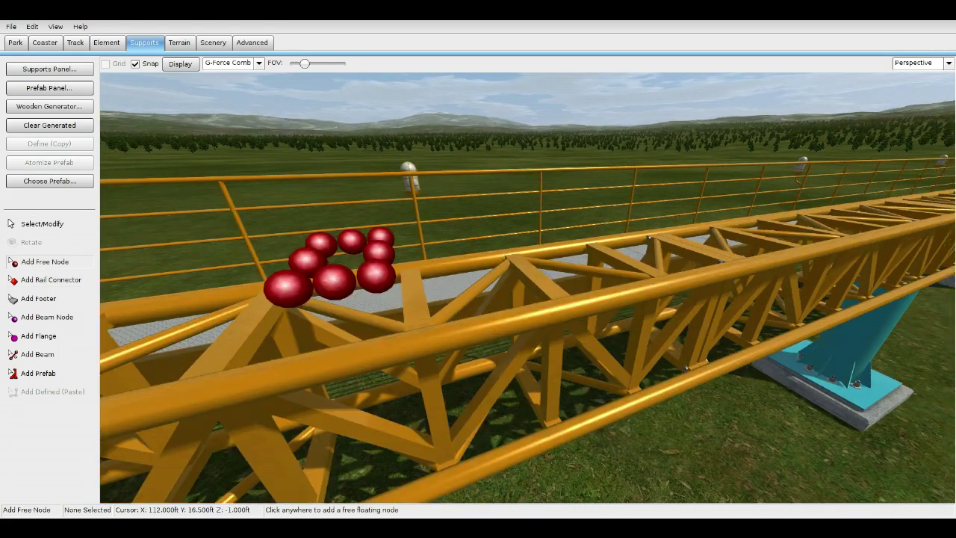
right_drag(478, 299, 448, 369)
scroll(447, 368, up, 1)
scroll(448, 369, down, 3)
key(Escape)
right_drag(486, 344, 501, 312)
click(501, 411)
drag(501, 312, 518, 333)
right_drag(518, 333, 419, 182)
click(580, 164)
Step: Set the custom color for new beams to teal green, RGB 57, 204, 174
click(37, 354)
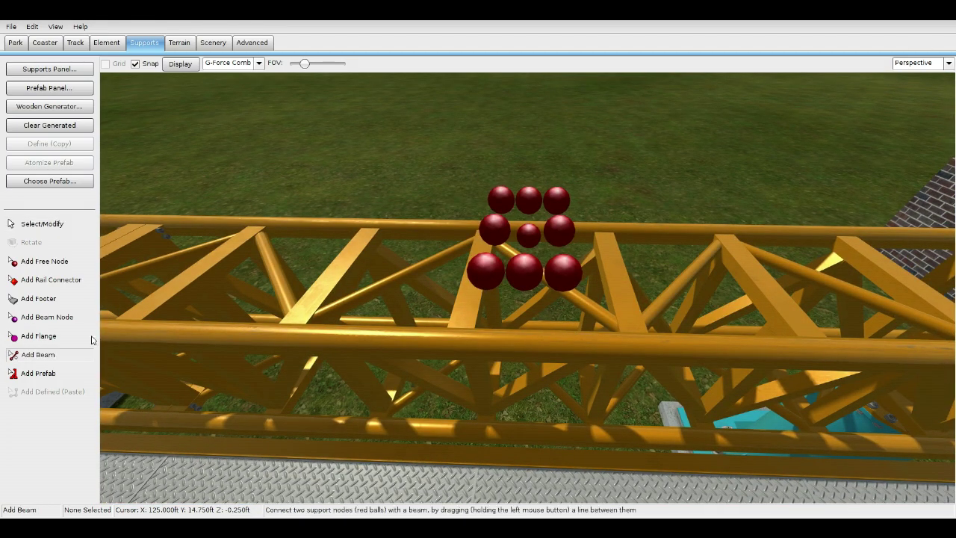
click(49, 69)
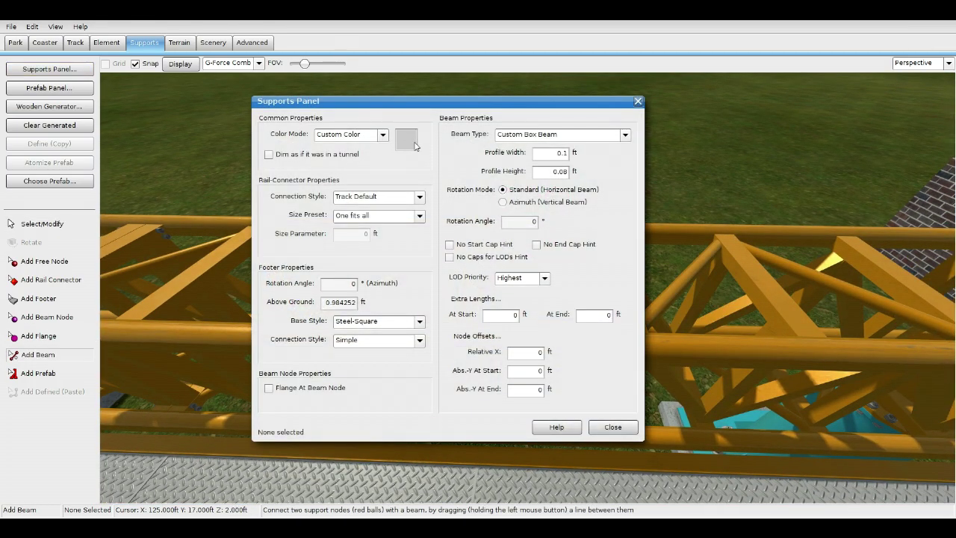
click(415, 146)
click(435, 393)
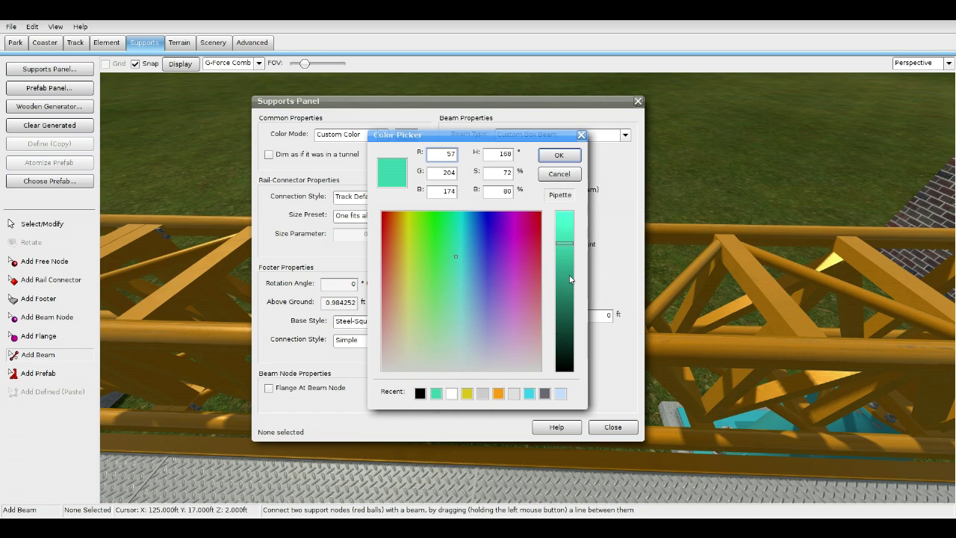
click(559, 157)
Step: Set new custom box beams to a 0.15 ft by 0.08 ft profile with -0.05 ft extra length at the end
click(527, 136)
click(527, 136)
drag(547, 155, 638, 177)
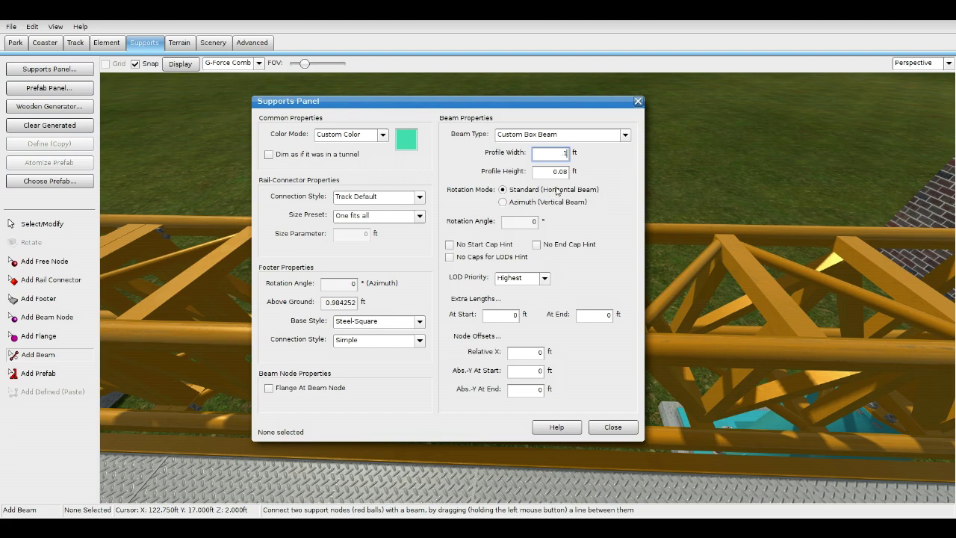
key(Tab)
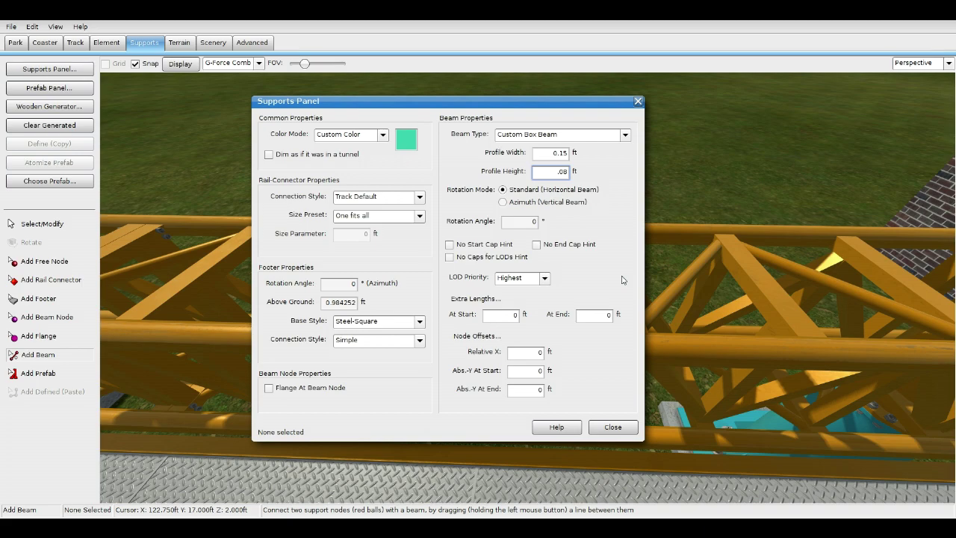
click(589, 315)
key(BackSpace)
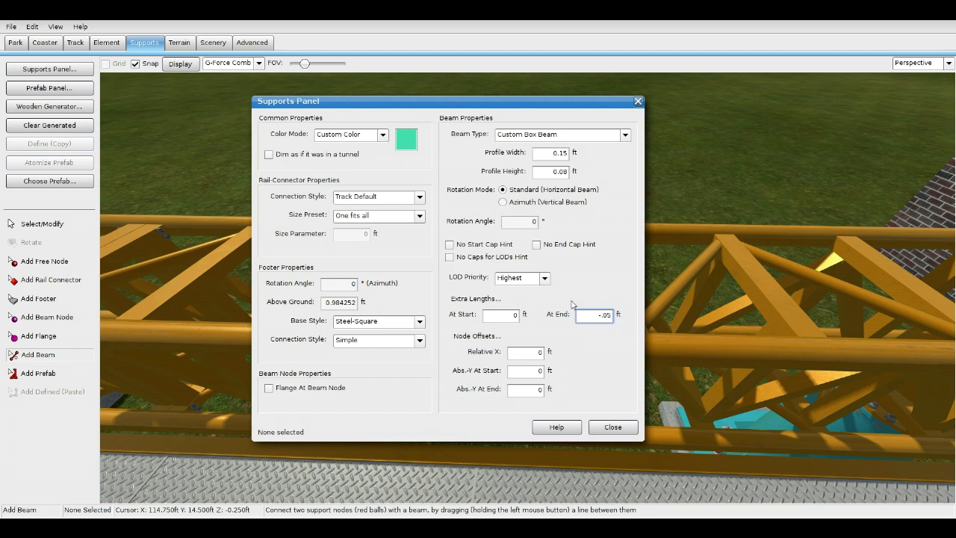
click(612, 427)
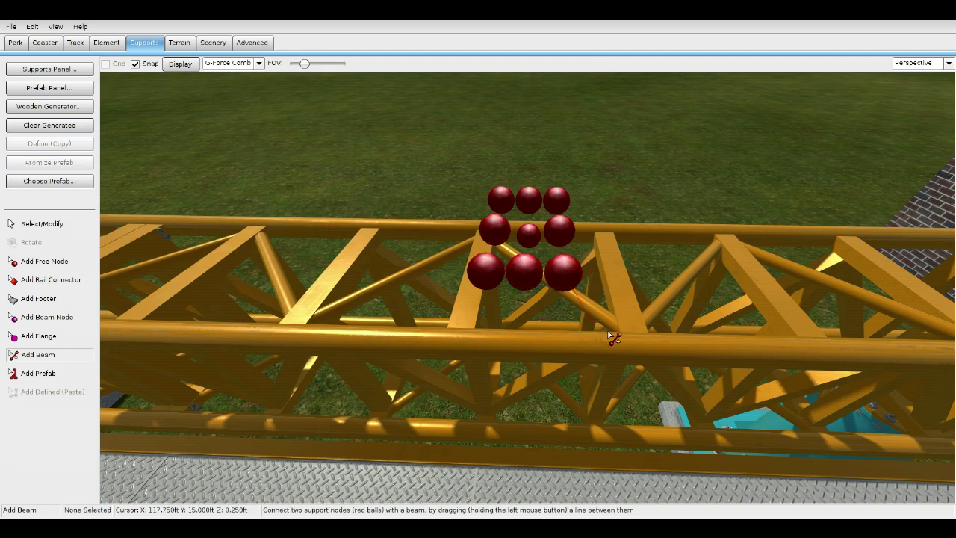
Step: Freeze the coaster to inspect the teal beams between the nodes, and unfreeze it again
click(45, 42)
click(75, 249)
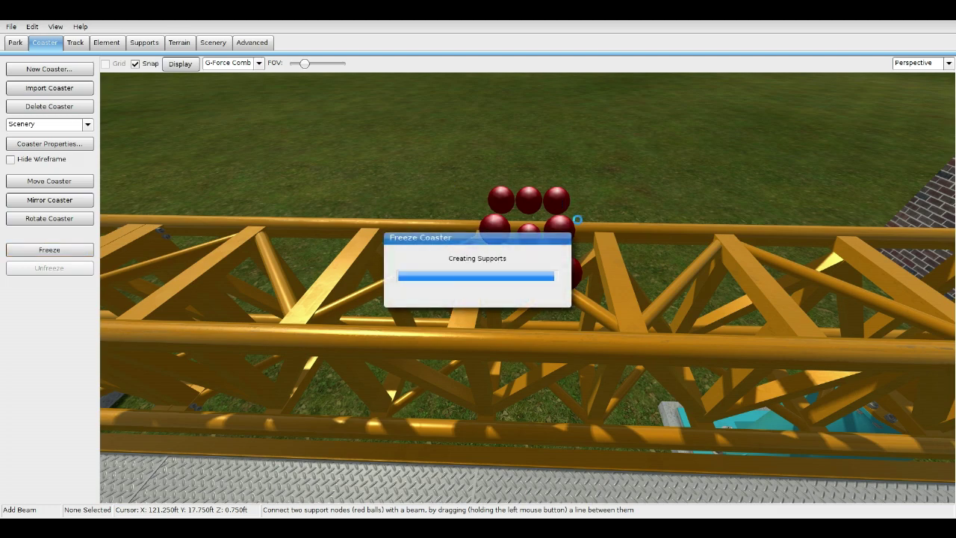
scroll(577, 232, up, 4)
right_drag(587, 258, 580, 244)
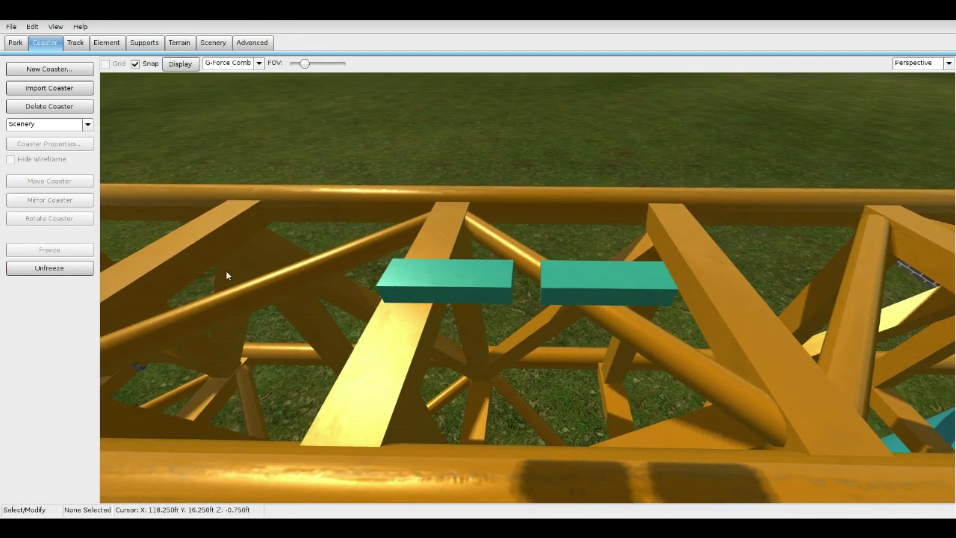
scroll(257, 117, down, 3)
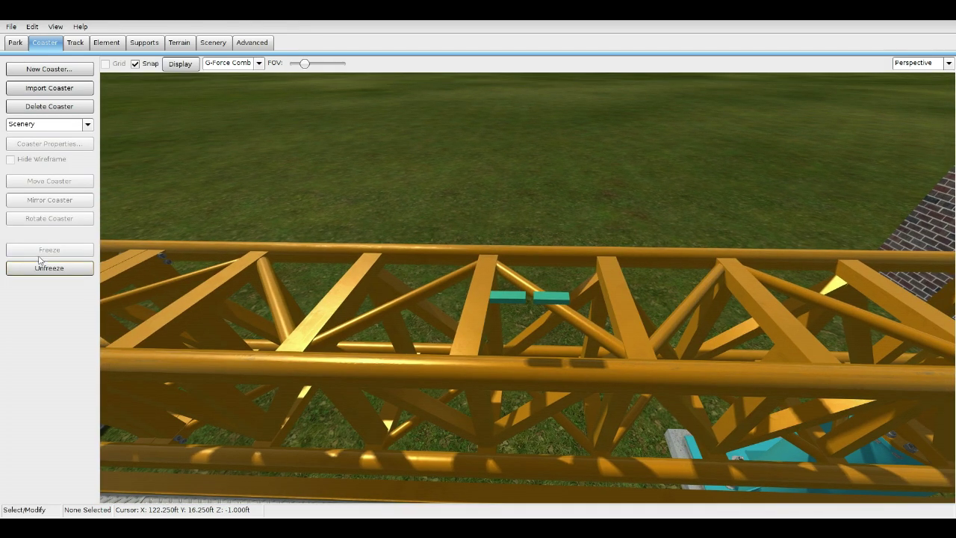
click(49, 268)
right_drag(425, 264, 433, 268)
right_drag(536, 284, 478, 254)
Step: Set new box beams to black with a 0.1 ft profile width and 0 ft extra length at the end
click(144, 42)
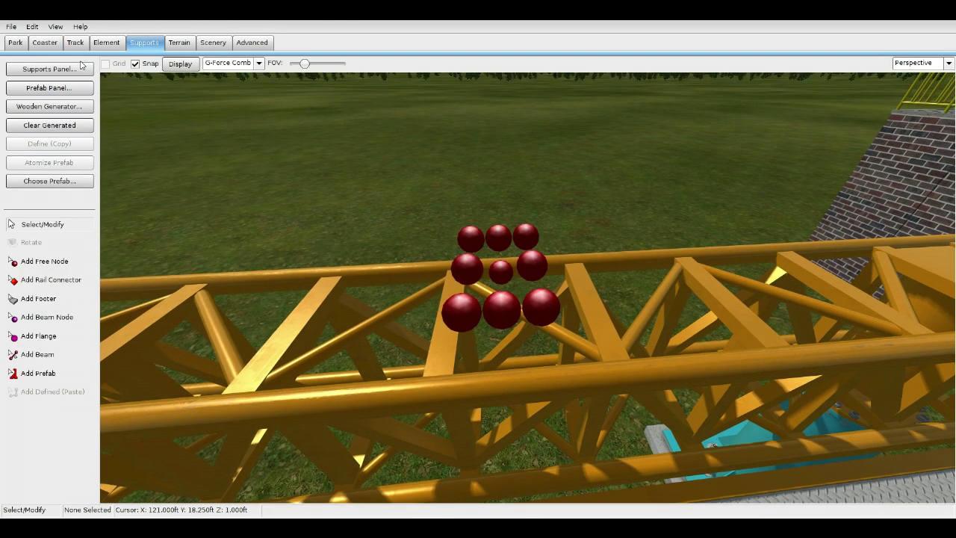
click(49, 69)
click(638, 101)
click(38, 354)
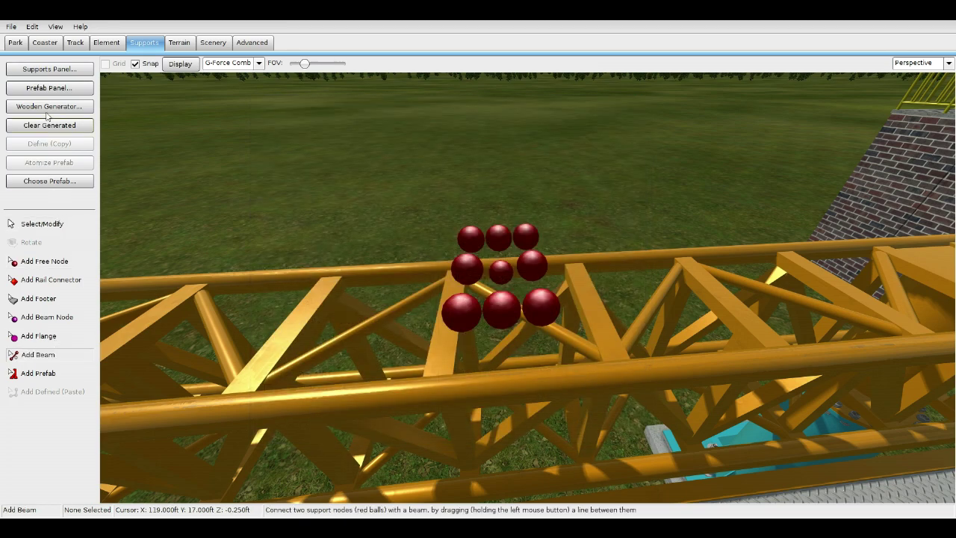
click(65, 71)
click(401, 137)
click(419, 393)
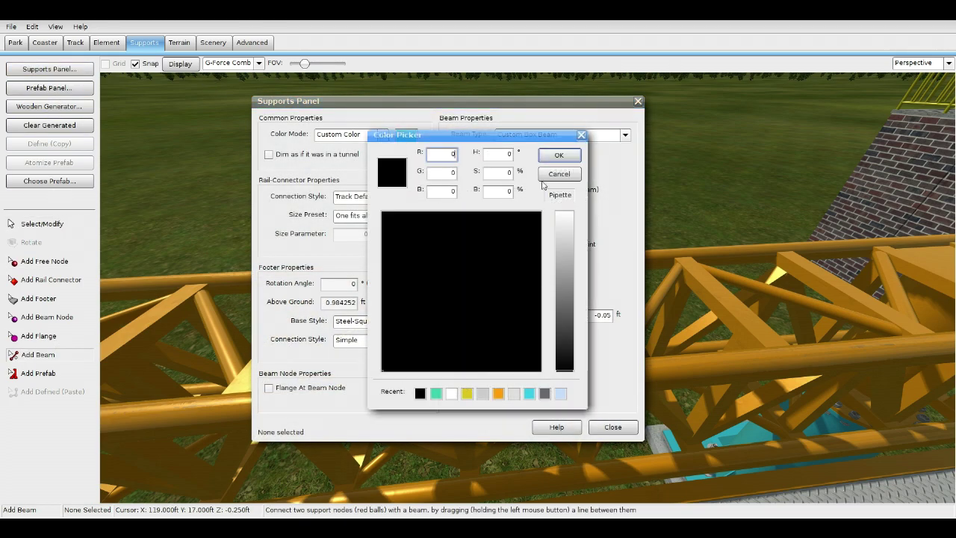
click(558, 154)
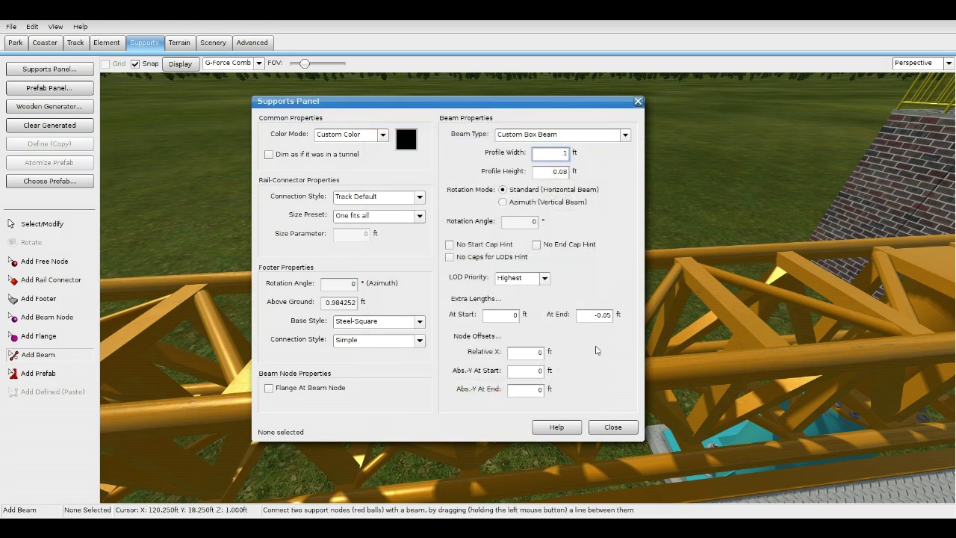
click(597, 314)
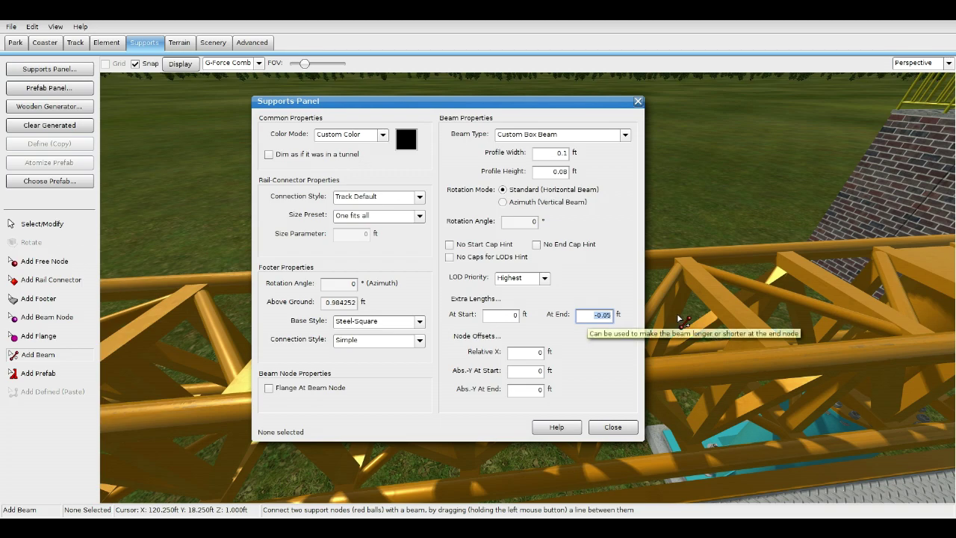
click(609, 427)
Step: Draw a black beam between neighbouring ring nodes and check it with the coaster temporarily frozen
drag(463, 265, 500, 220)
right_drag(500, 221, 501, 221)
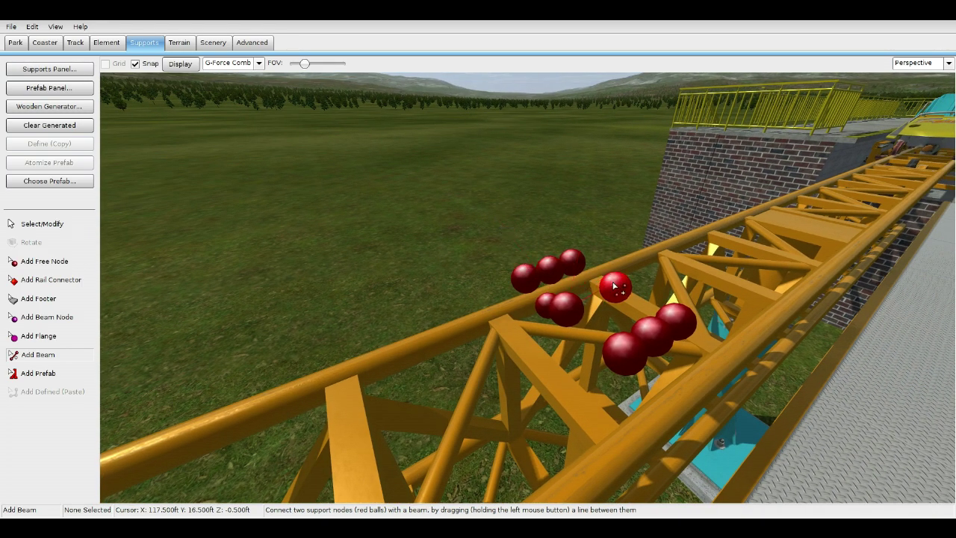
click(40, 45)
click(73, 250)
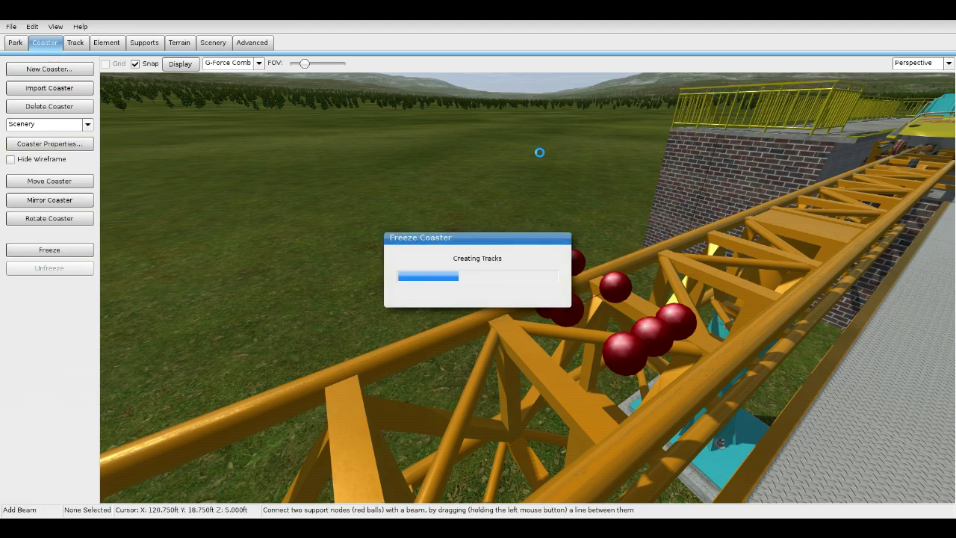
right_drag(523, 178, 252, 235)
click(62, 271)
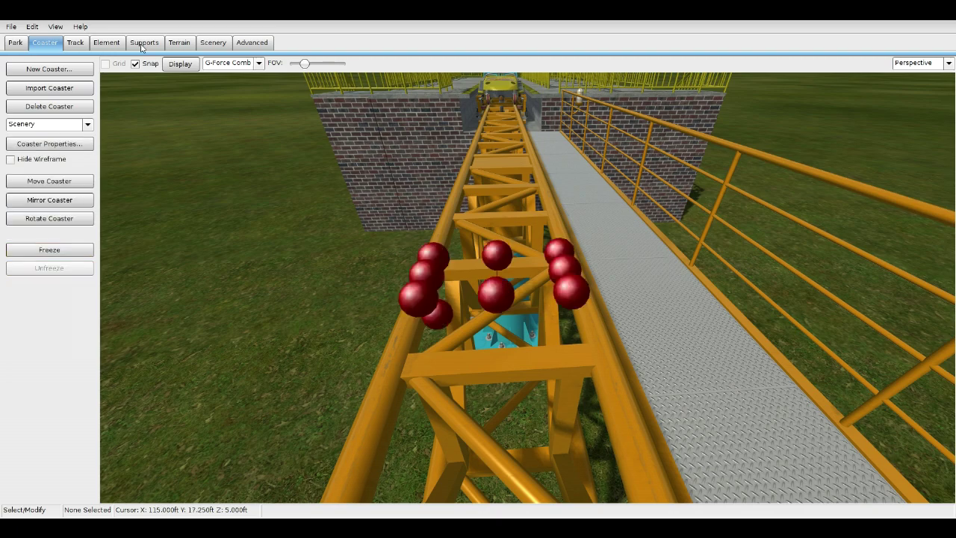
Step: Set the color of new custom box beams to light gray from the recent colors and adjust their profile and extra length
click(143, 43)
click(66, 354)
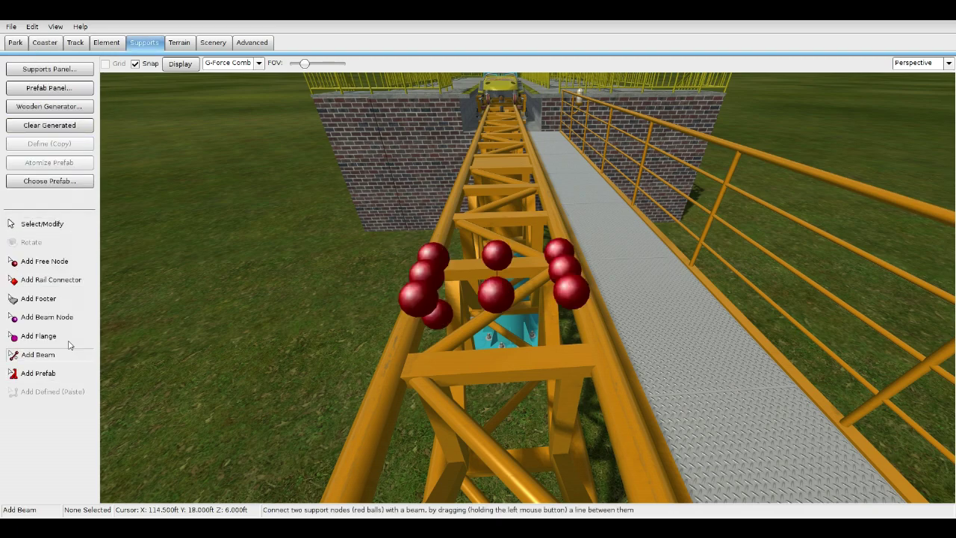
click(44, 69)
click(404, 139)
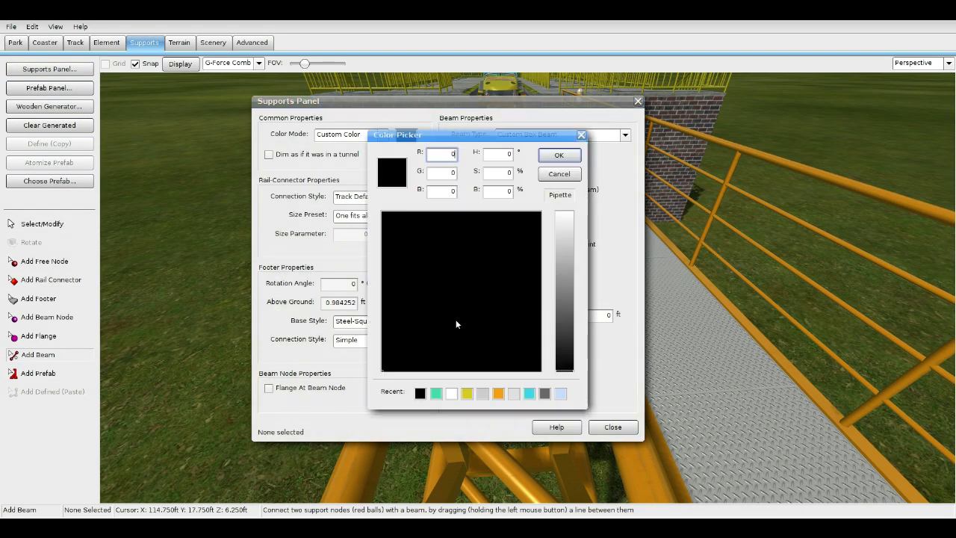
click(483, 393)
click(558, 157)
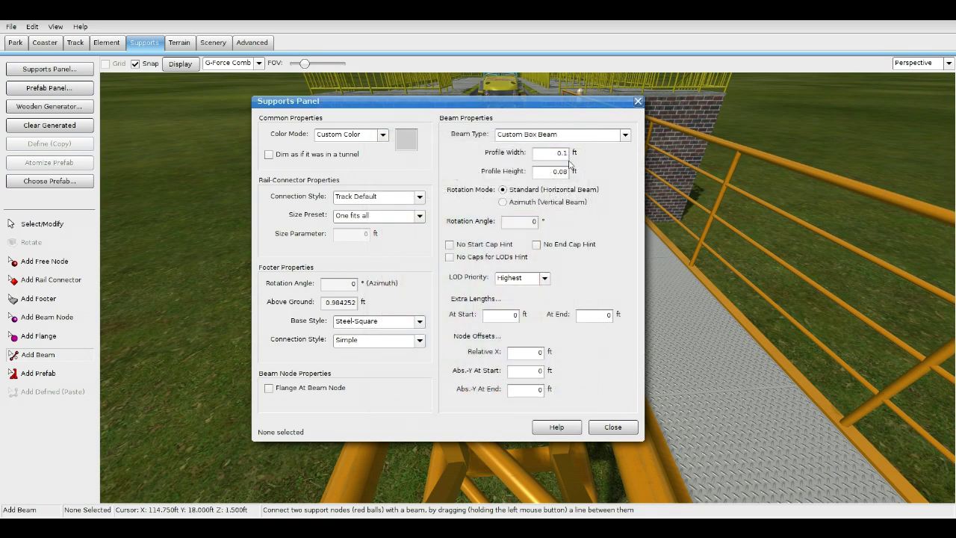
click(566, 154)
click(552, 173)
click(504, 315)
click(612, 427)
Step: Draw the light gray beam between the outer nodes in the remaining row of the detail piece
scroll(485, 328, up, 5)
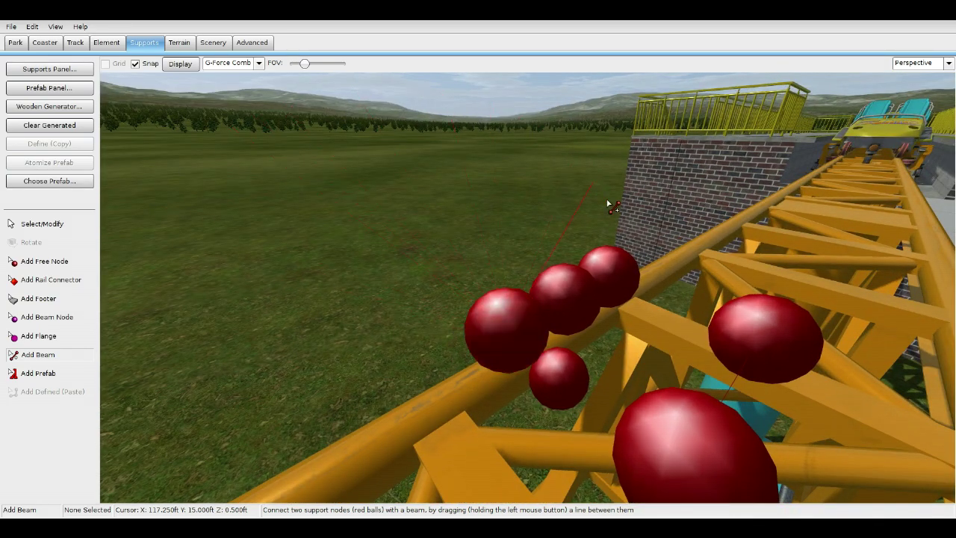
scroll(574, 250, down, 5)
middle_drag(575, 250, 403, 329)
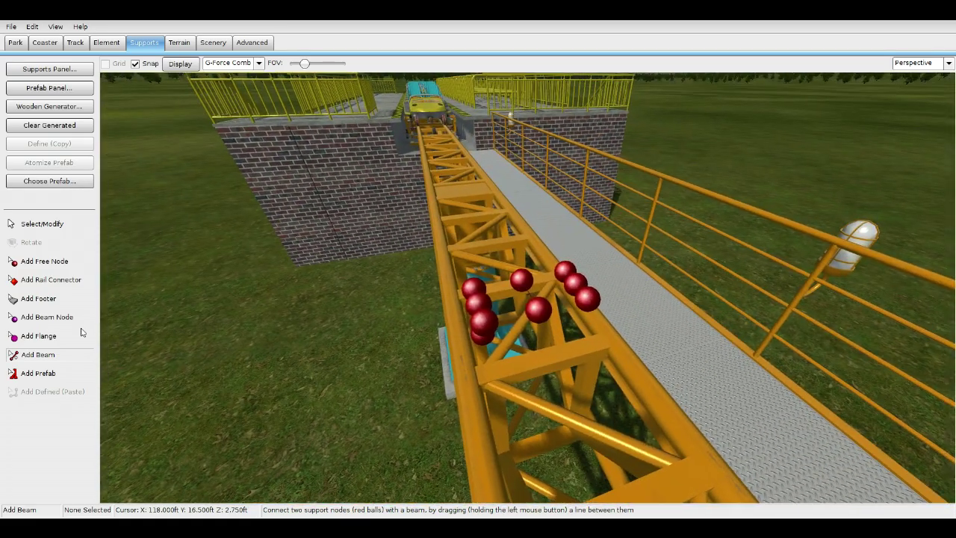
Step: Set the editor's snap distance to 0.125 ft
click(12, 26)
click(30, 130)
click(455, 242)
key(BackSpace)
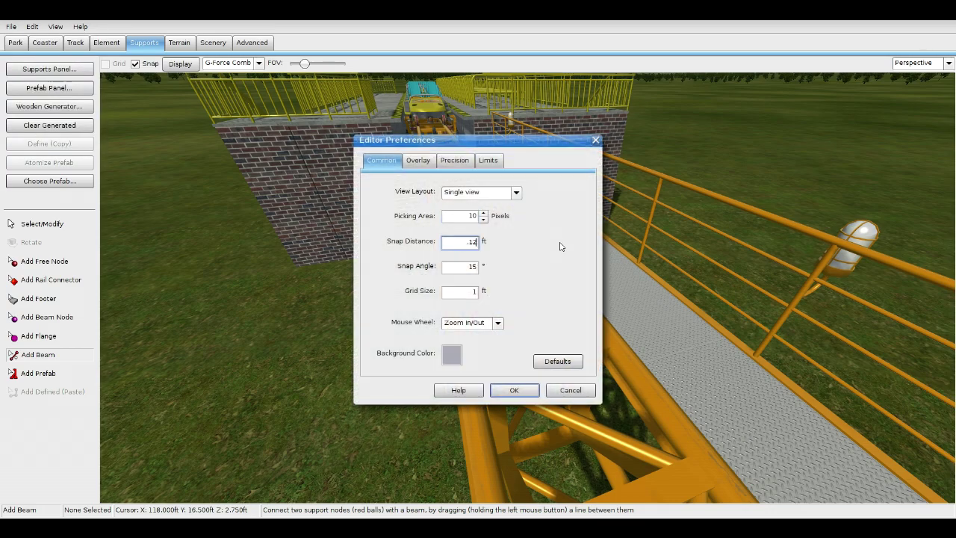
click(514, 390)
Step: Move the middle pair of nodes with their beam sideways in small steps until it sits close beside the three-node row near the outer rail
scroll(554, 257, up, 5)
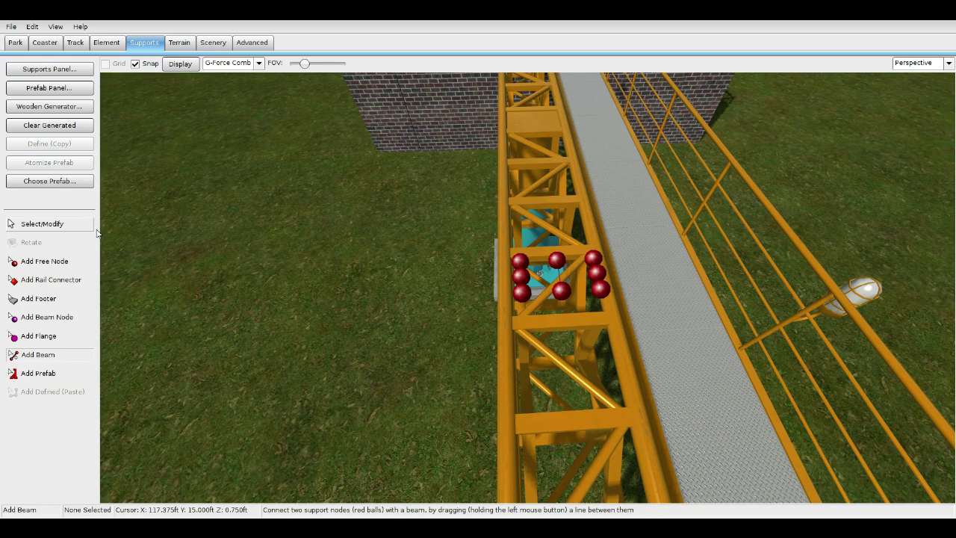
click(73, 228)
drag(521, 187, 622, 331)
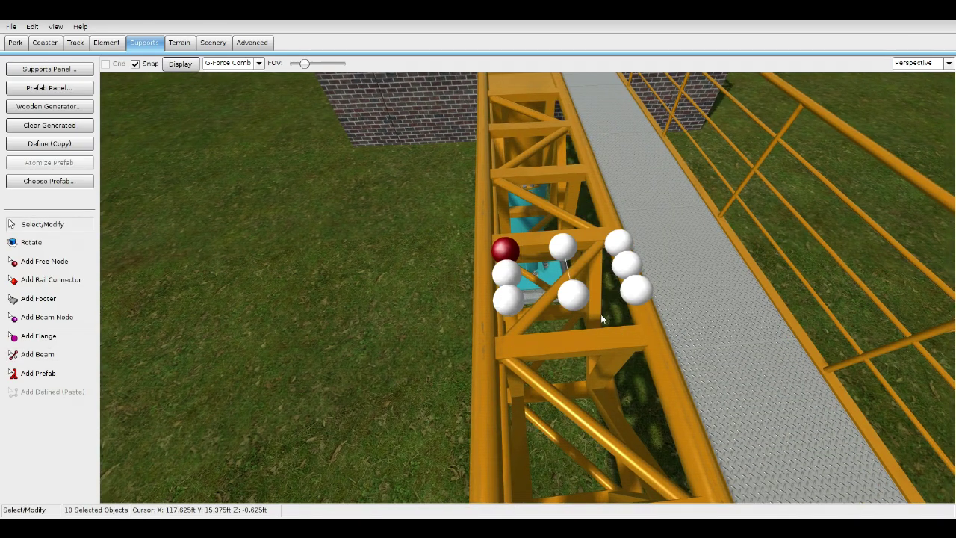
scroll(585, 318, up, 5)
scroll(584, 318, down, 4)
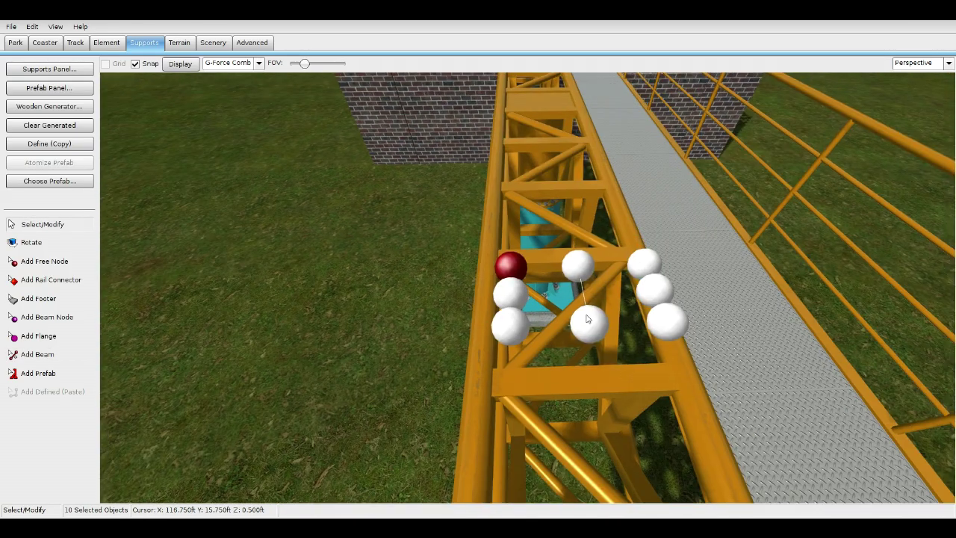
drag(554, 208, 590, 345)
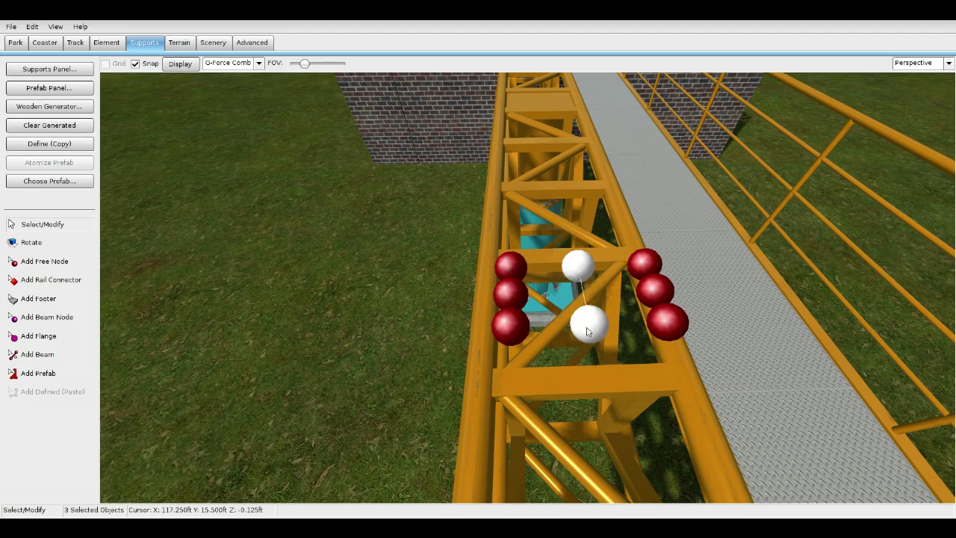
key(Down)
key(Right)
key(Left)
key(Left)
key(Left)
key(Left)
key(Left)
key(Left)
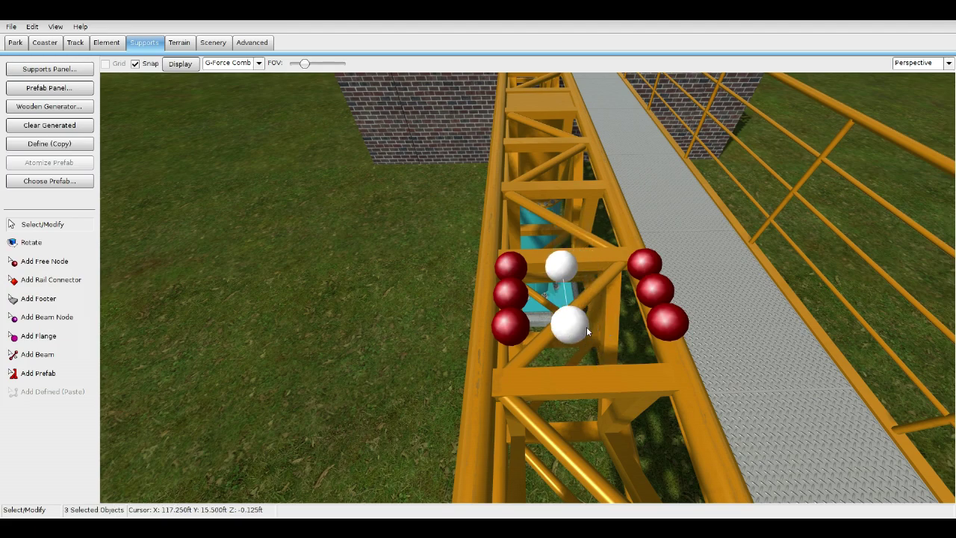
key(Left)
key(Left)
click(416, 286)
Step: Move the three-node row by the walkway across the track until it sits close beside the middle pair
drag(620, 213, 713, 363)
key(Left)
key(Left)
key(Left)
key(Left)
key(Left)
key(Left)
key(Left)
key(Left)
key(Left)
key(Left)
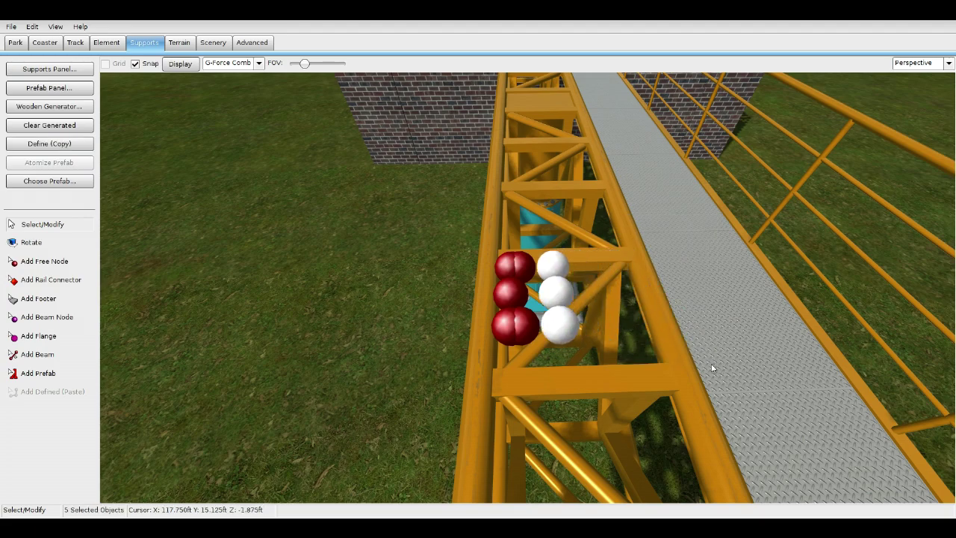
click(339, 297)
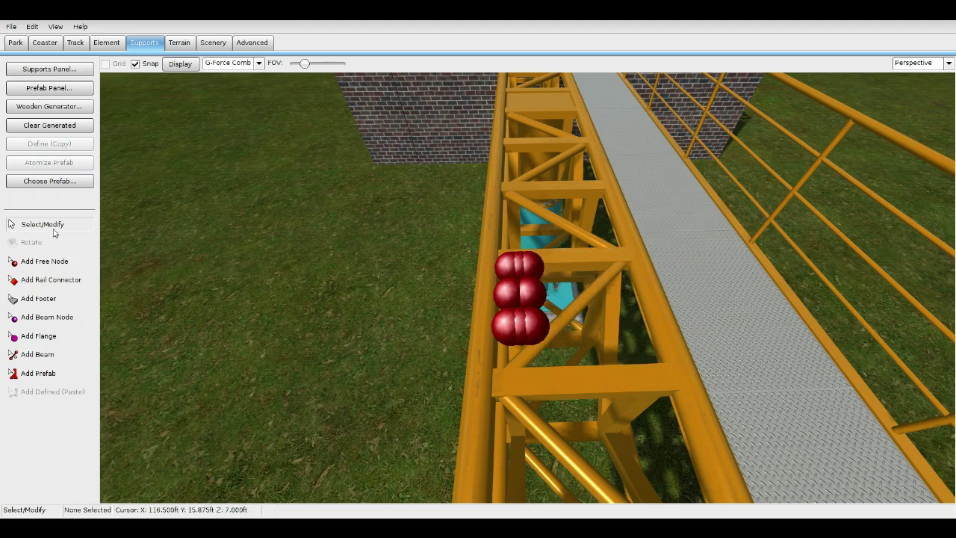
Step: Freeze the coaster to inspect the gray, black and teal beams side by side, and unfreeze it again
click(50, 45)
click(65, 251)
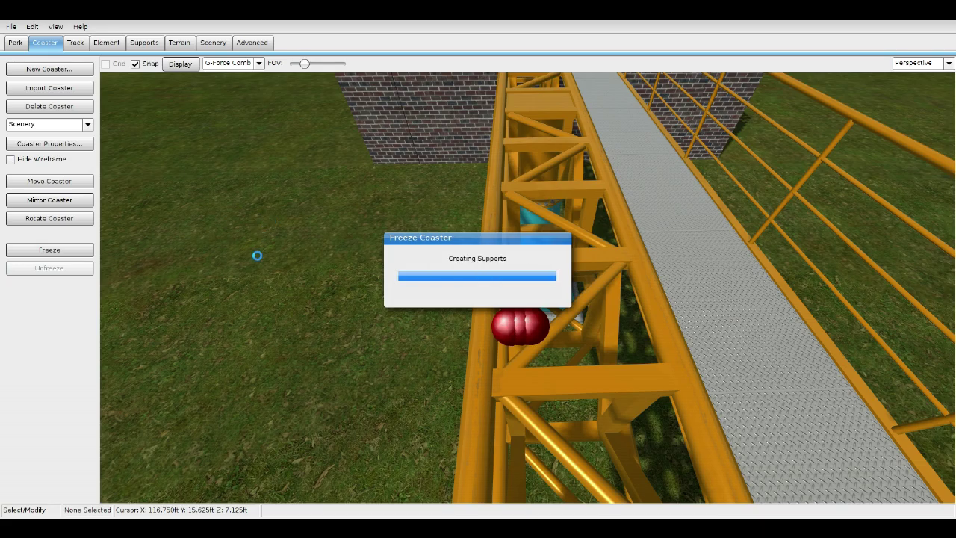
right_drag(256, 255, 254, 290)
mouse_move(527, 287)
right_down()
mouse_move(527, 149)
mouse_move(527, 246)
mouse_move(509, 291)
right_up()
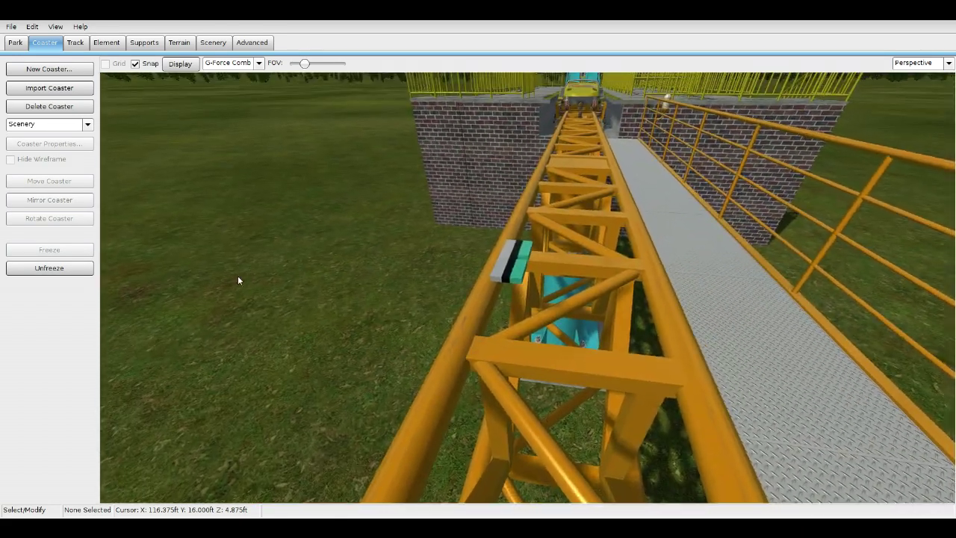
click(61, 270)
Step: Set new custom box beams to orange with a 0.3 ft profile width and 0.09 ft profile height
scroll(493, 261, down, 3)
mouse_move(492, 261)
right_down()
mouse_move(536, 265)
mouse_move(493, 254)
mouse_move(492, 277)
right_up()
click(146, 43)
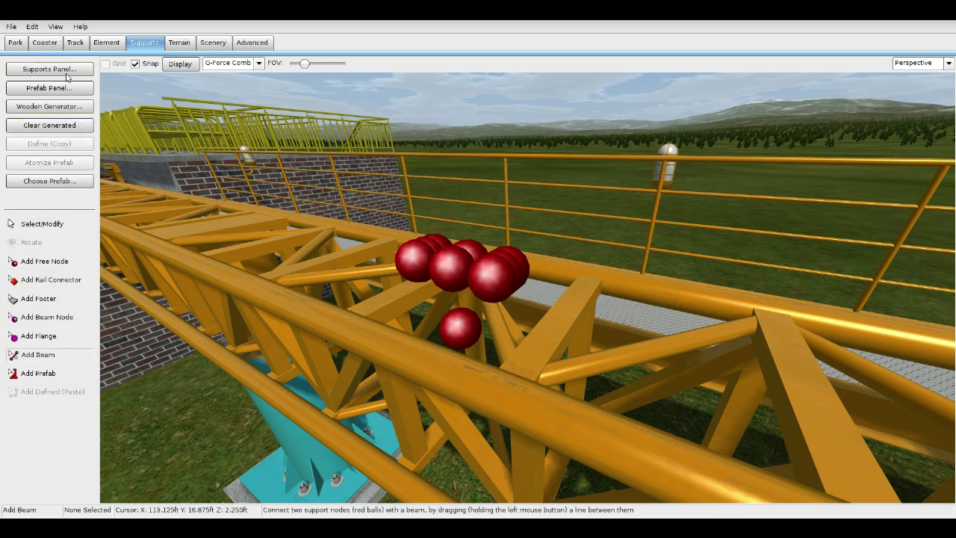
click(68, 71)
click(404, 142)
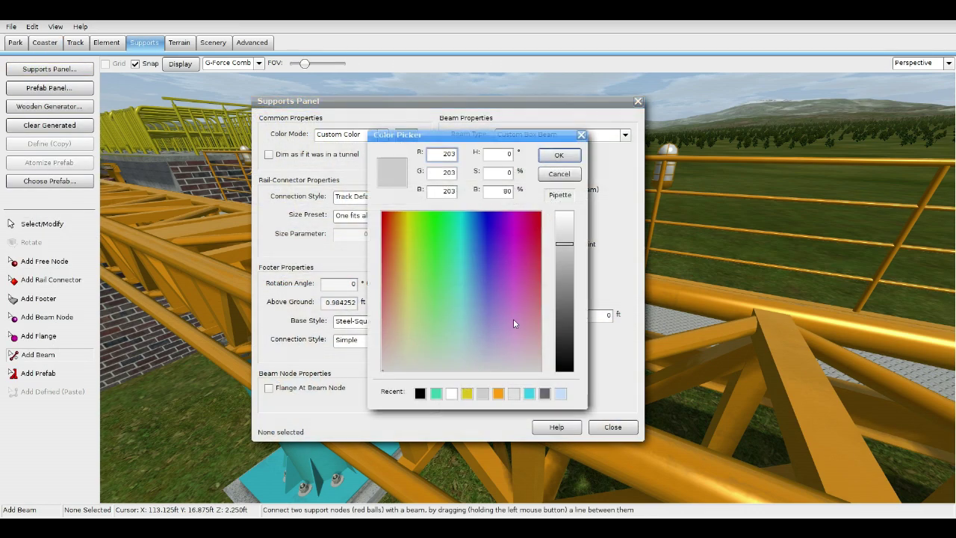
click(498, 394)
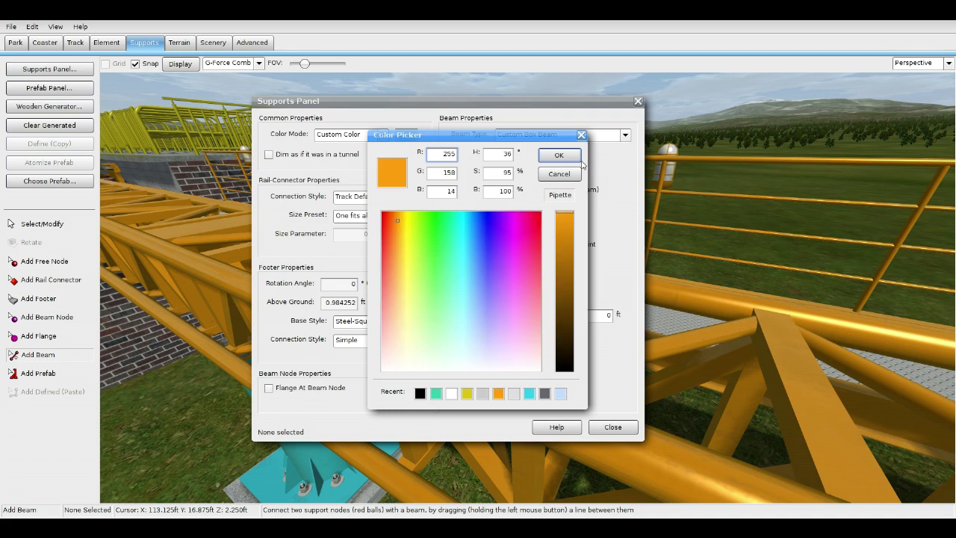
click(561, 156)
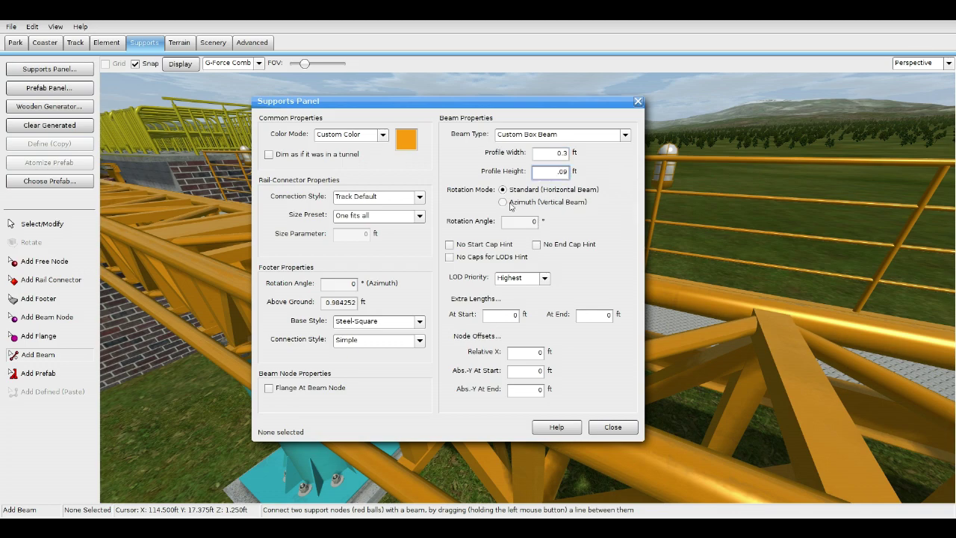
click(612, 427)
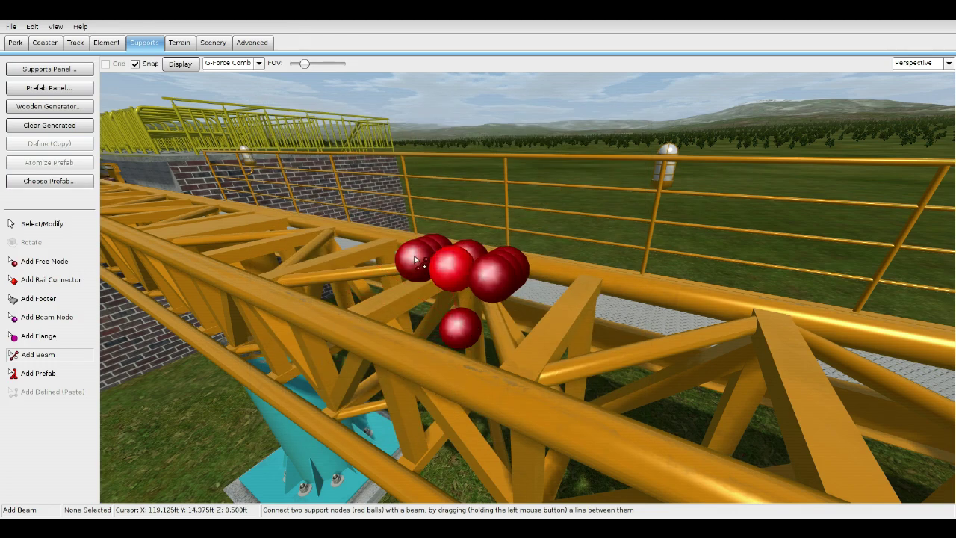
Step: Connect the upper middle node to the lower node with an orange beam and inspect it with the coaster temporarily frozen
click(45, 44)
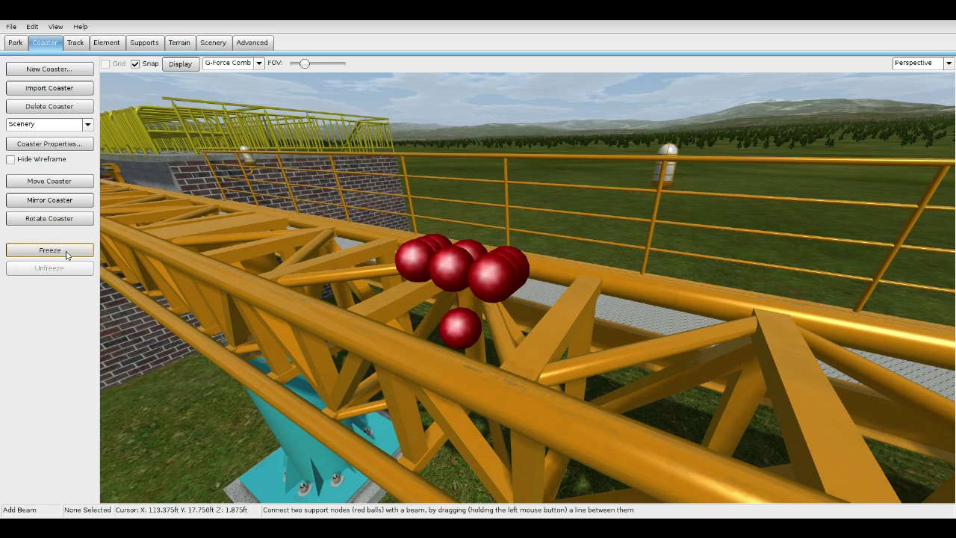
click(67, 253)
right_drag(414, 172, 597, 186)
right_drag(527, 287, 394, 203)
click(72, 268)
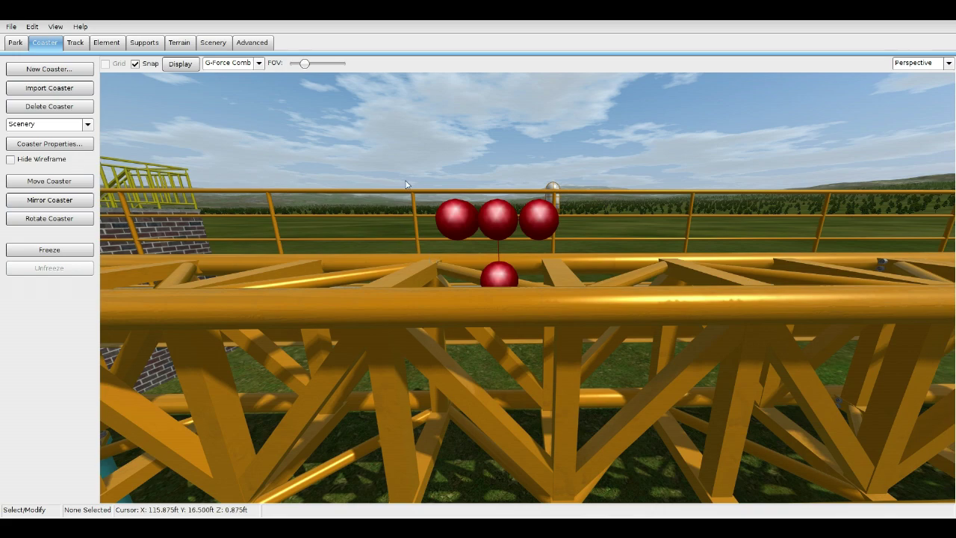
Step: Lower the upper nodes slightly, select the whole detail piece and check it with the coaster temporarily frozen
drag(563, 233, 564, 235)
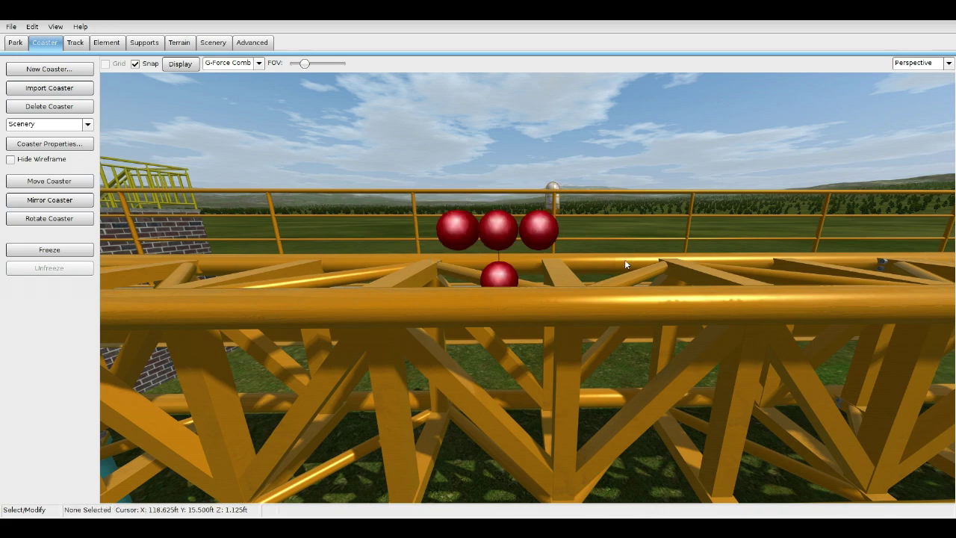
drag(415, 198, 563, 287)
click(85, 251)
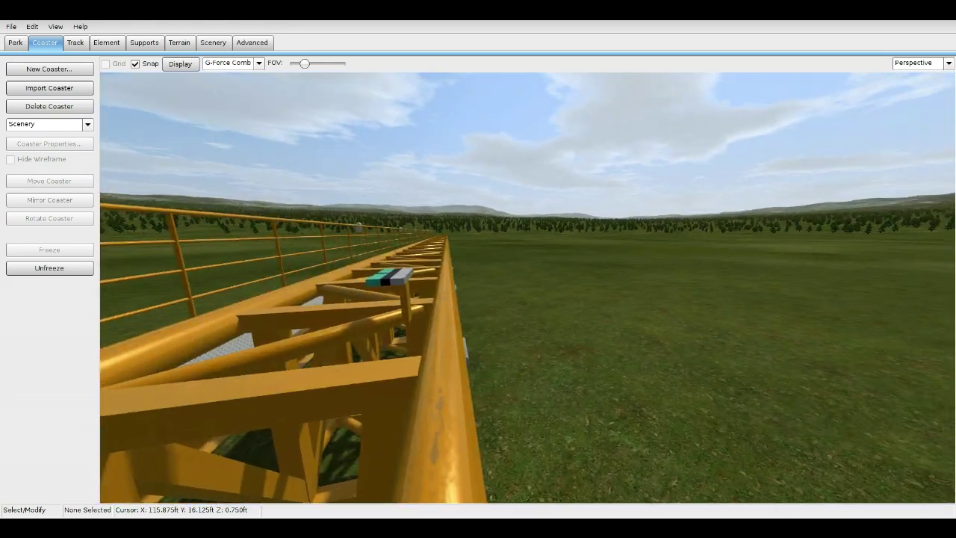
right_drag(477, 287, 217, 259)
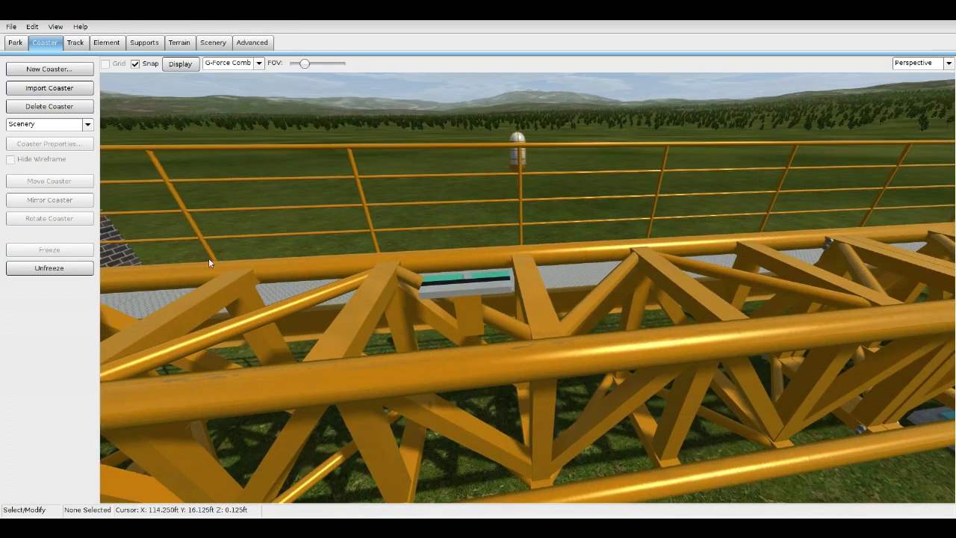
click(49, 268)
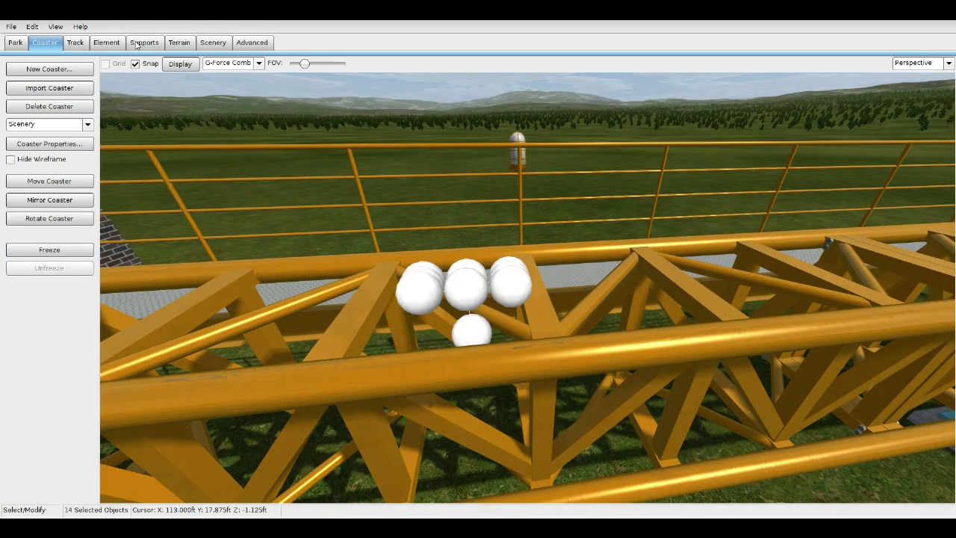
Step: Copy the selected detail piece and paste five copies alongside the track in the top view
click(143, 43)
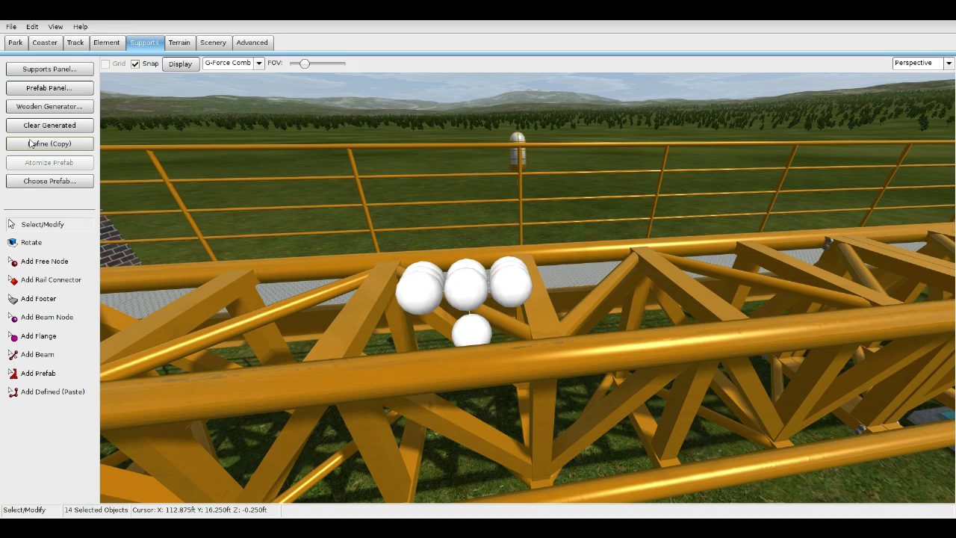
click(84, 391)
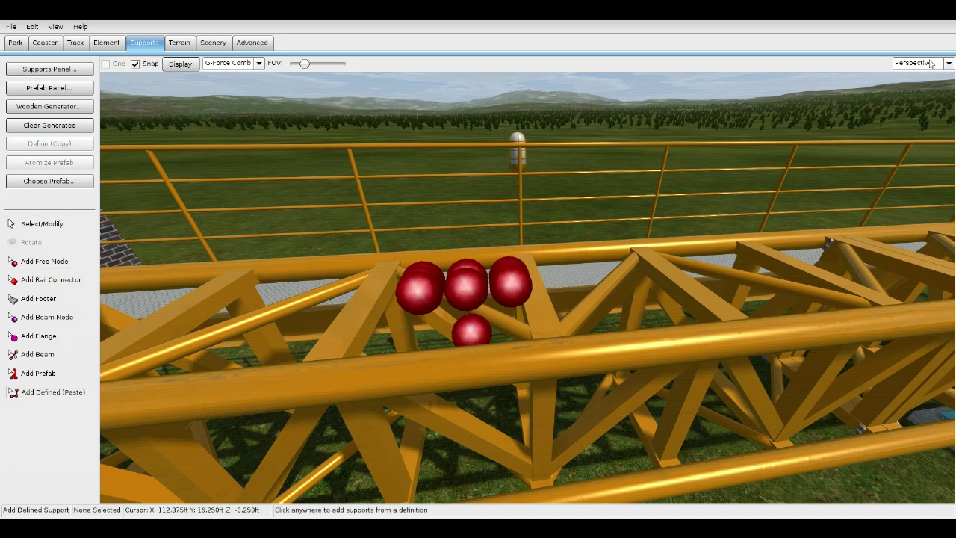
click(901, 77)
scroll(577, 167, down, 6)
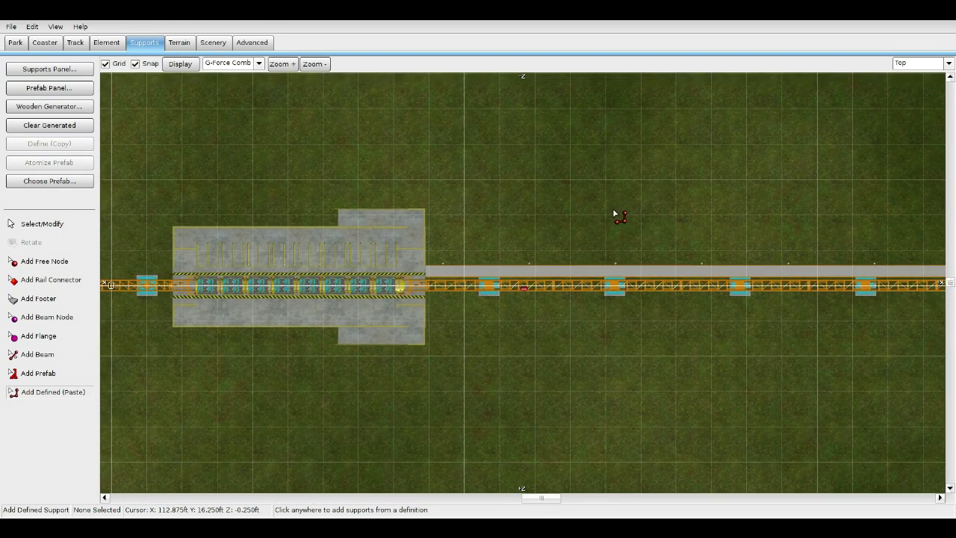
scroll(614, 213, up, 2)
middle_drag(648, 331, 525, 334)
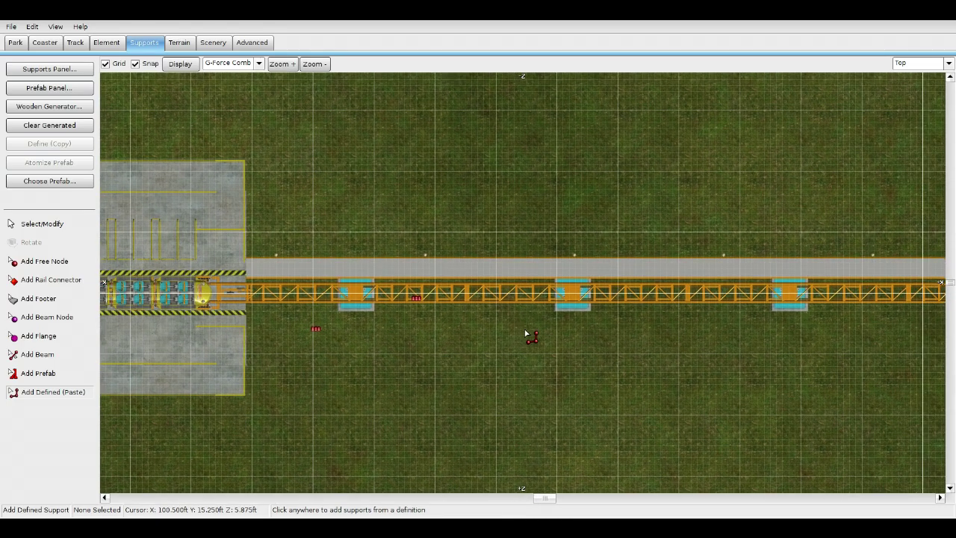
middle_drag(730, 361, 501, 363)
middle_drag(724, 376, 389, 406)
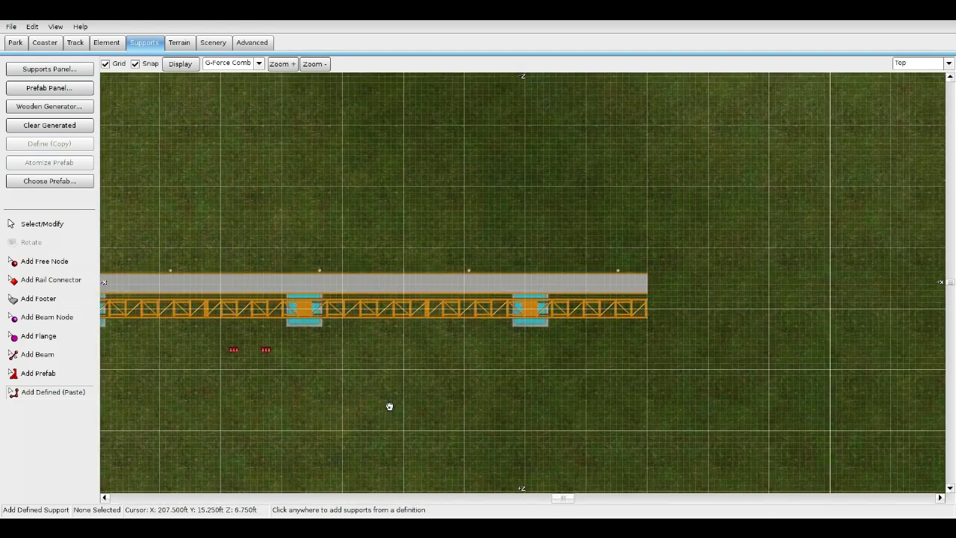
scroll(390, 406, down, 4)
middle_drag(488, 401, 703, 428)
key(Escape)
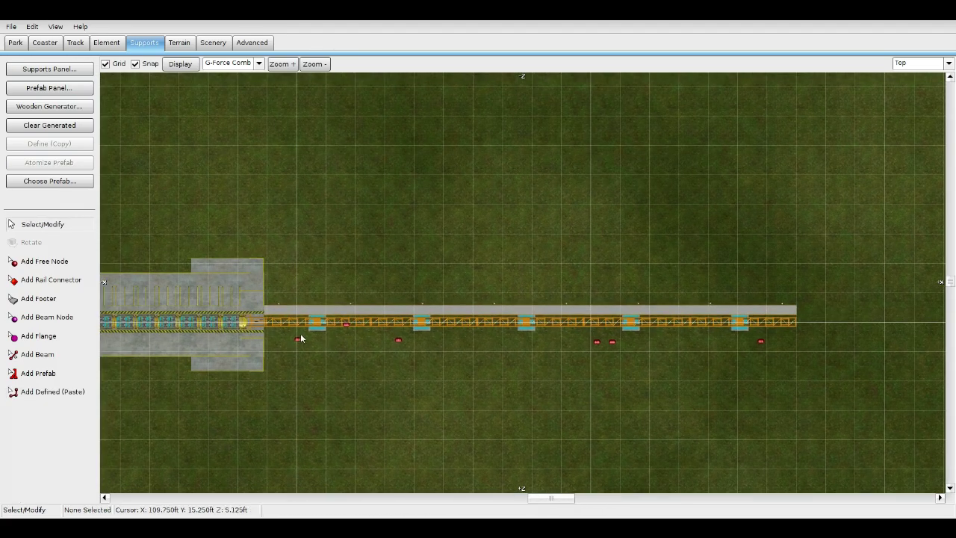
Step: Select the five pasted copies and align them in the front view with the height of the original detail piece
drag(566, 364, 769, 352)
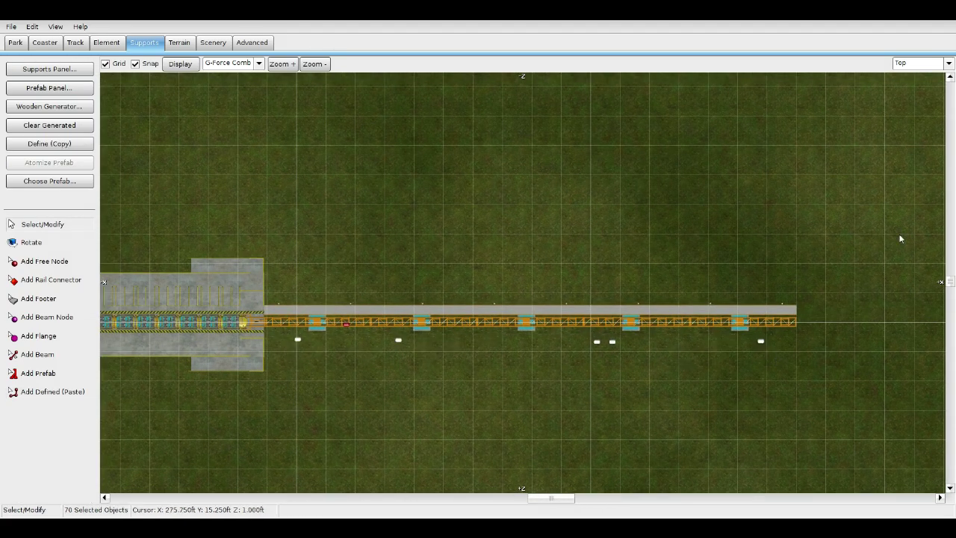
click(921, 68)
click(905, 85)
scroll(512, 385, down, 2)
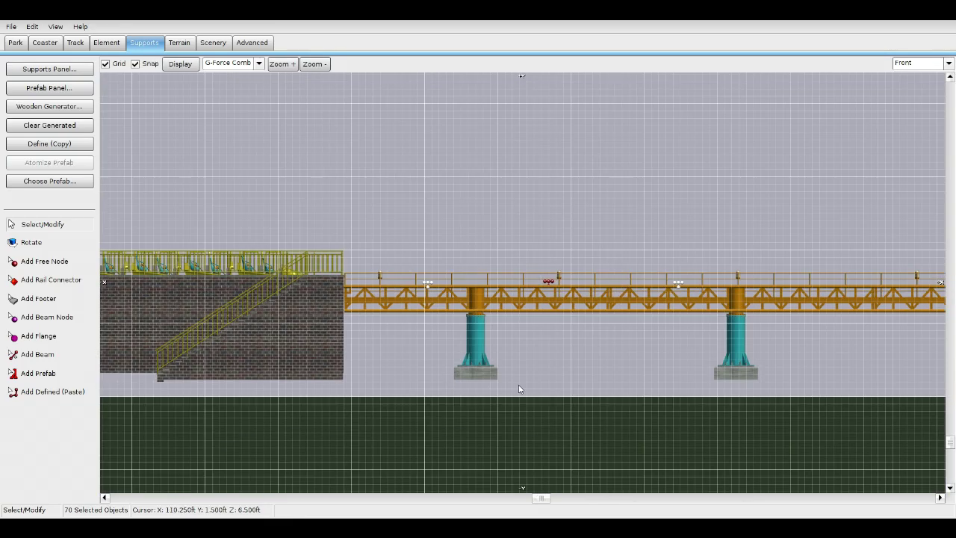
middle_drag(688, 346, 381, 325)
scroll(525, 339, up, 3)
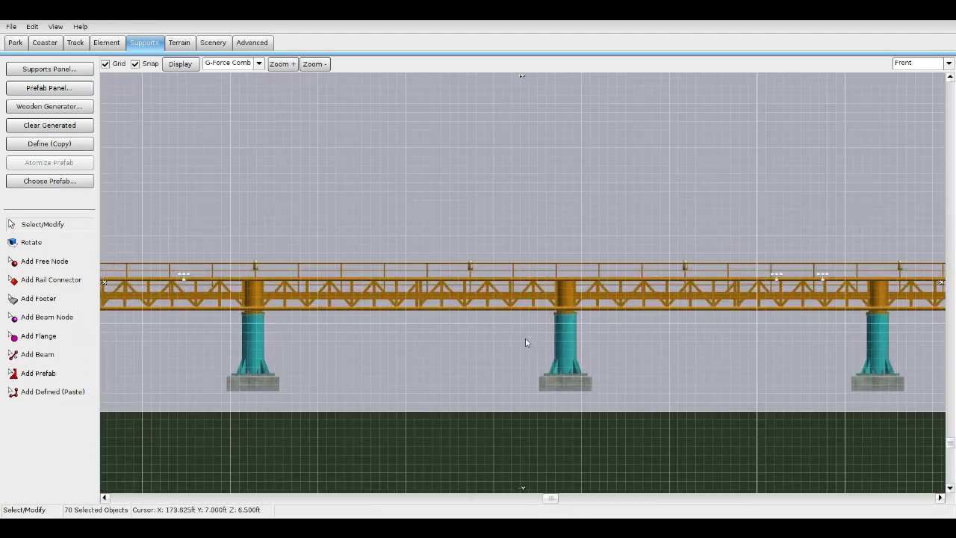
middle_drag(821, 361, 649, 354)
right_drag(648, 353, 938, 310)
right_drag(120, 298, 939, 309)
right_drag(365, 243, 616, 244)
scroll(600, 259, up, 1)
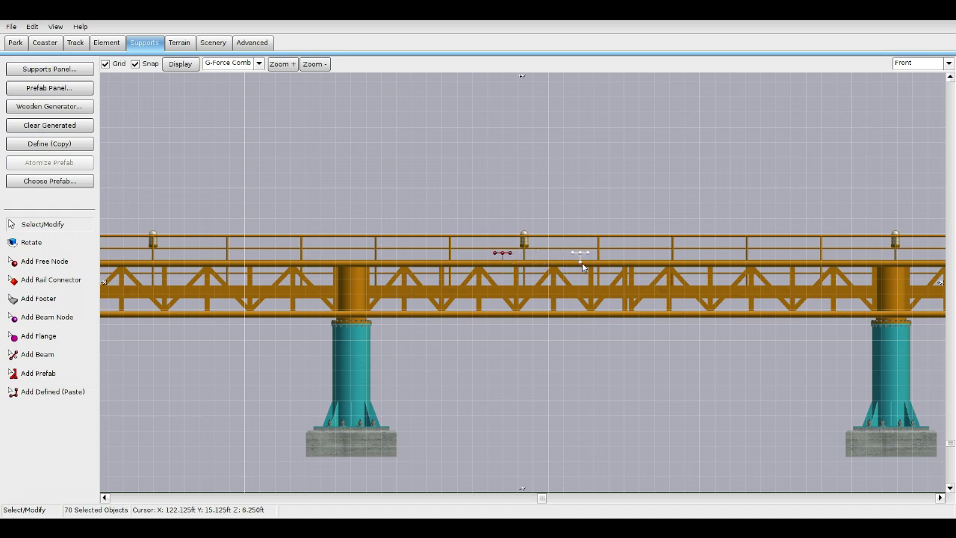
right_drag(580, 285, 636, 334)
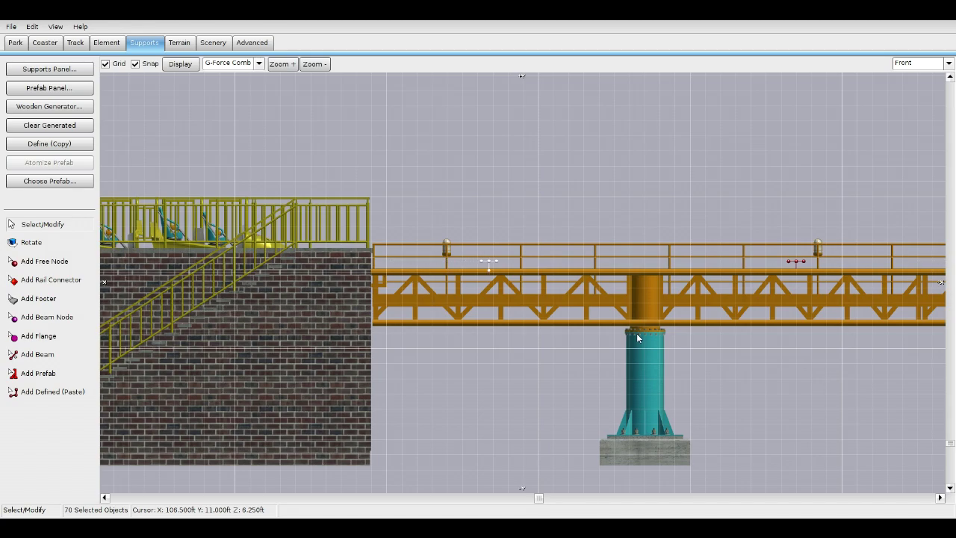
Step: Move the selected copies sideways onto the track in the top view, in line with the original piece
click(925, 64)
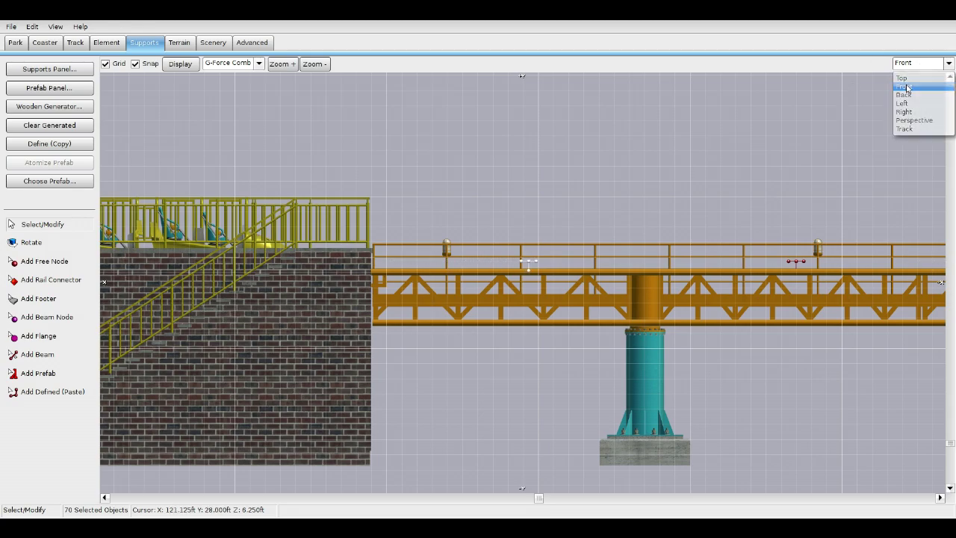
click(907, 74)
scroll(634, 254, up, 5)
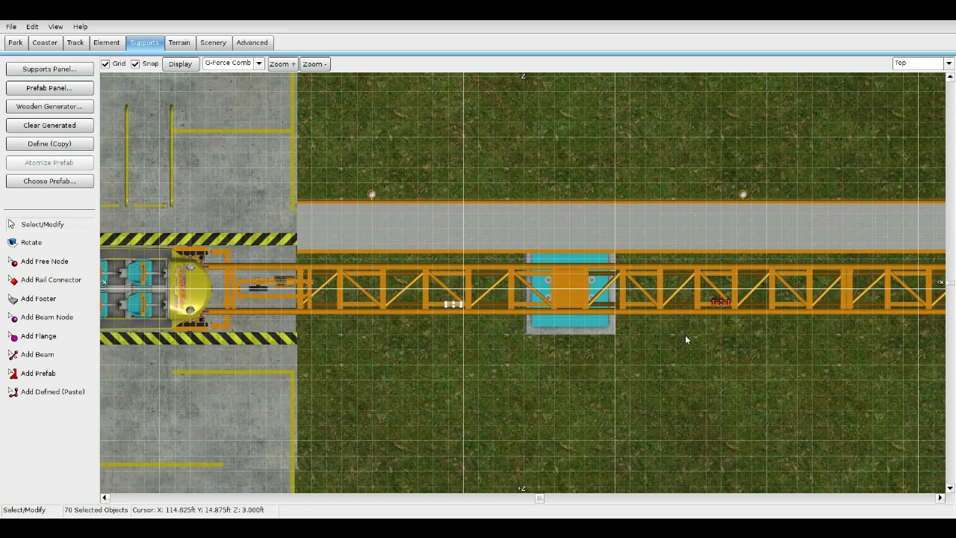
Step: Examine the copies' placement along the track in the perspective view and clear the selection
click(942, 64)
click(915, 118)
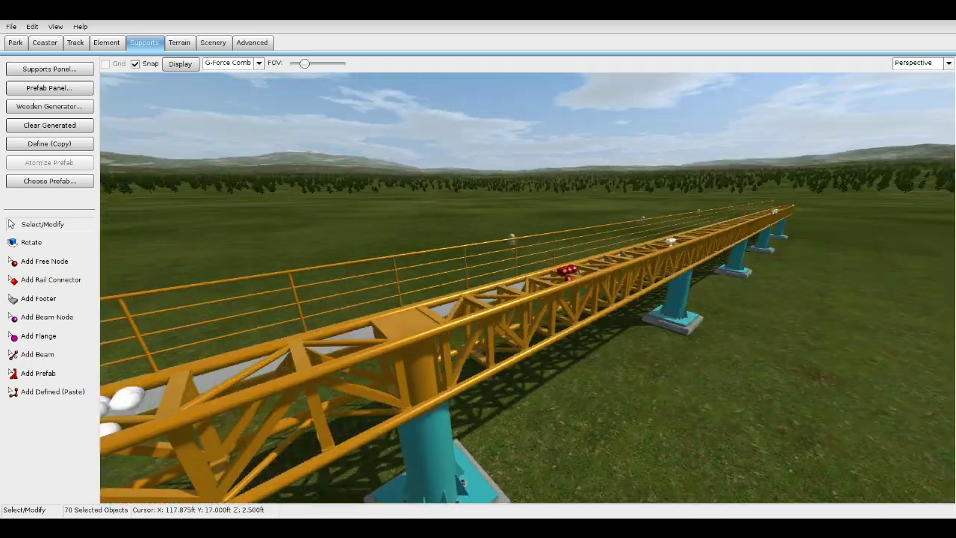
right_drag(527, 287, 619, 198)
key(w)
key(s)
key(d)
key(w)
click(479, 199)
key(d)
key(a)
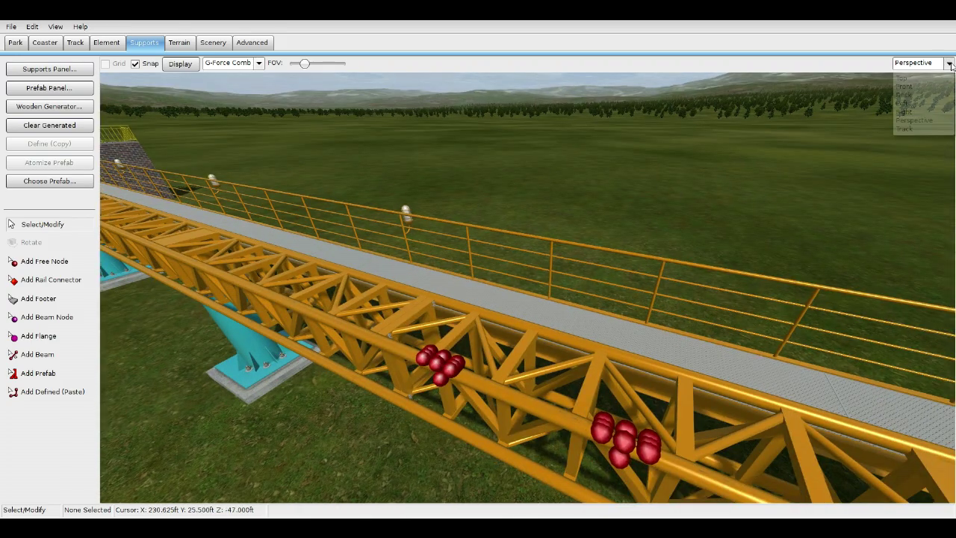
Step: Adjust the position of the single copy between the first and second supports in the top view
click(915, 77)
scroll(461, 277, down, 2)
scroll(461, 277, up, 2)
right_drag(687, 352, 155, 341)
middle_drag(441, 272, 573, 283)
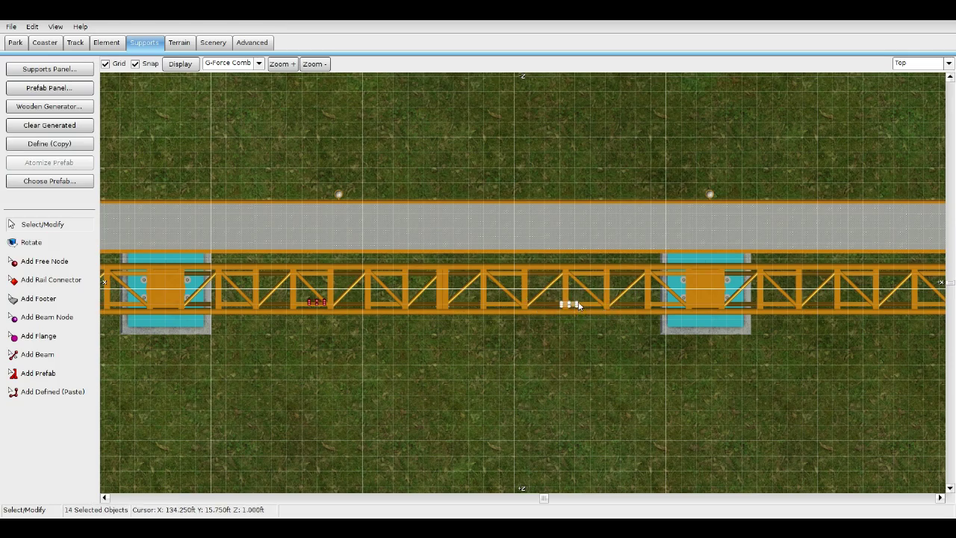
Step: Select the two neighbouring copies farther along the track and shift them inward onto the near rail
middle_drag(589, 308, 394, 281)
middle_drag(643, 259, 320, 269)
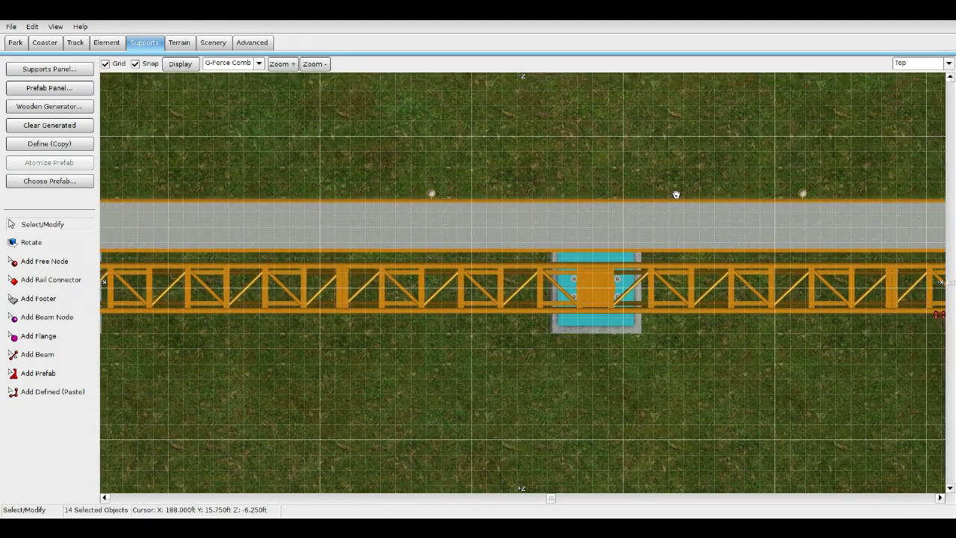
middle_drag(676, 194, 424, 201)
middle_drag(783, 187, 660, 170)
shift+drag(498, 260, 649, 348)
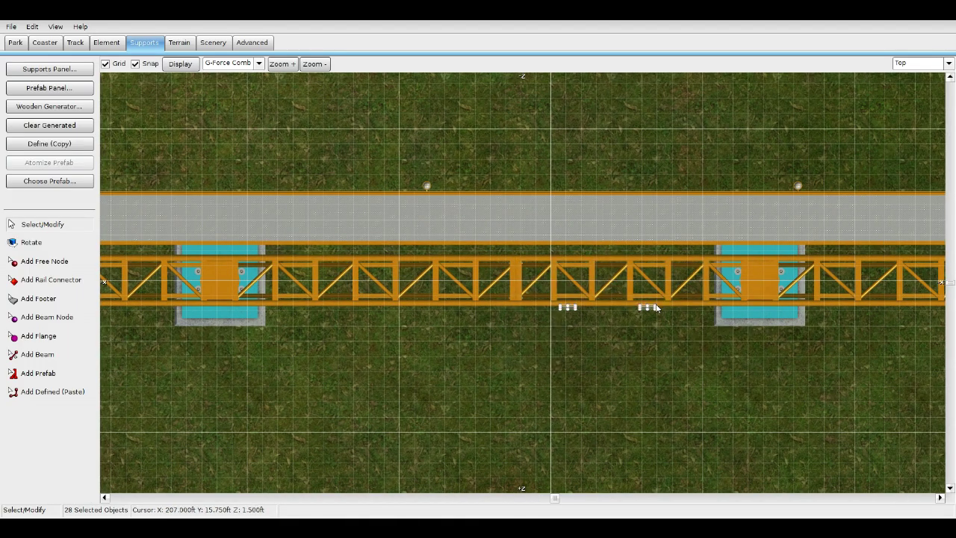
drag(656, 309, 659, 299)
Step: Move the last copy inward onto the track just past the final support
middle_drag(721, 341, 249, 357)
middle_drag(697, 314, 462, 311)
scroll(494, 282, down, 3)
middle_drag(701, 291, 632, 279)
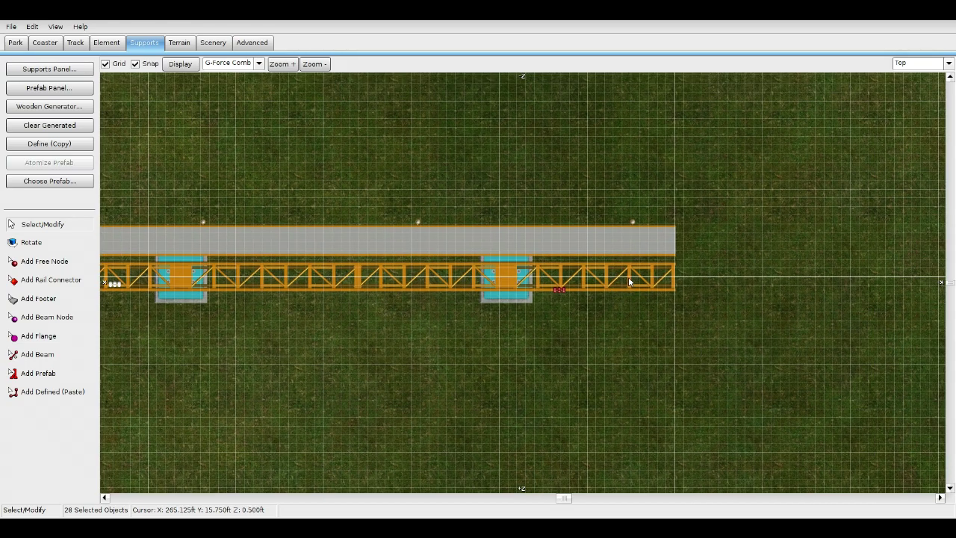
scroll(632, 279, up, 3)
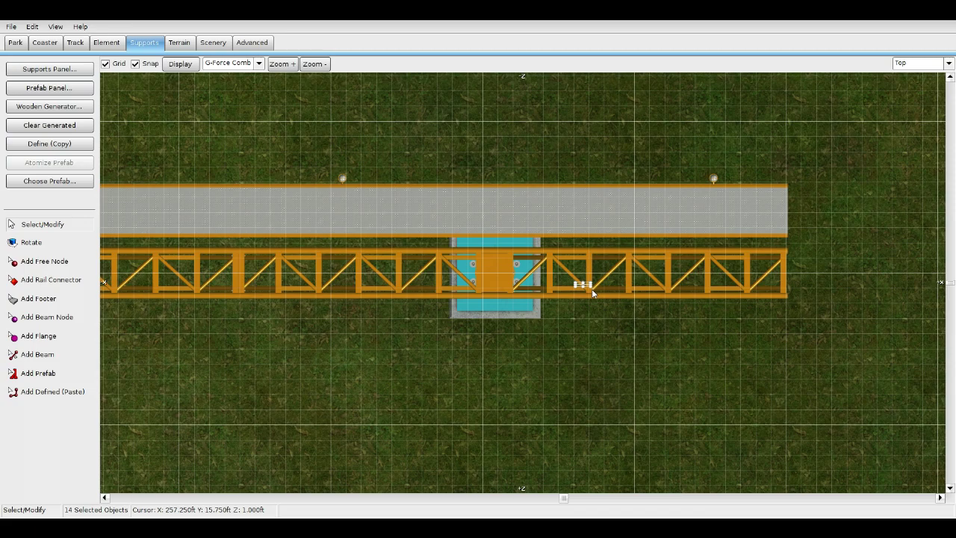
Step: Freeze the Scenery coaster in the perspective view and bring the station into view
click(946, 63)
click(911, 121)
click(45, 42)
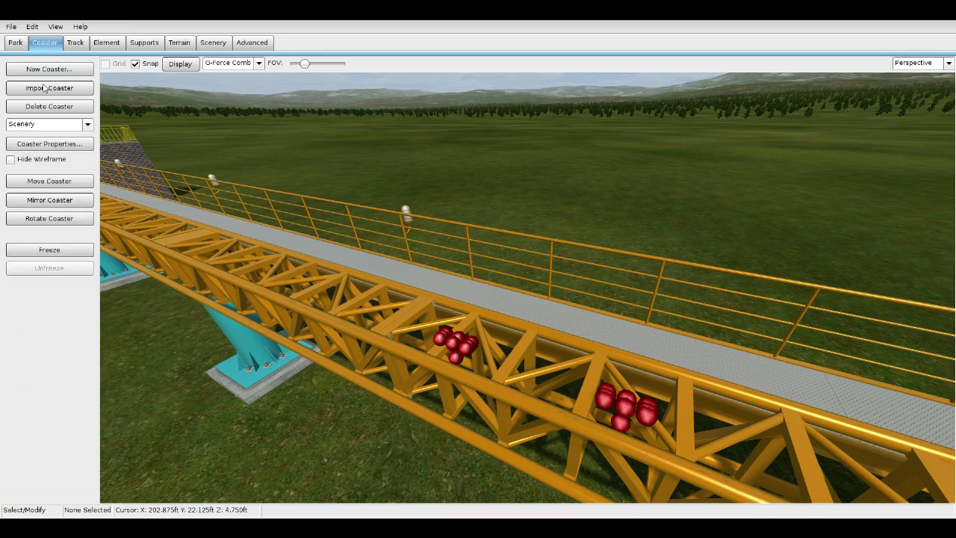
click(64, 250)
right_drag(367, 327, 261, 254)
key(w)
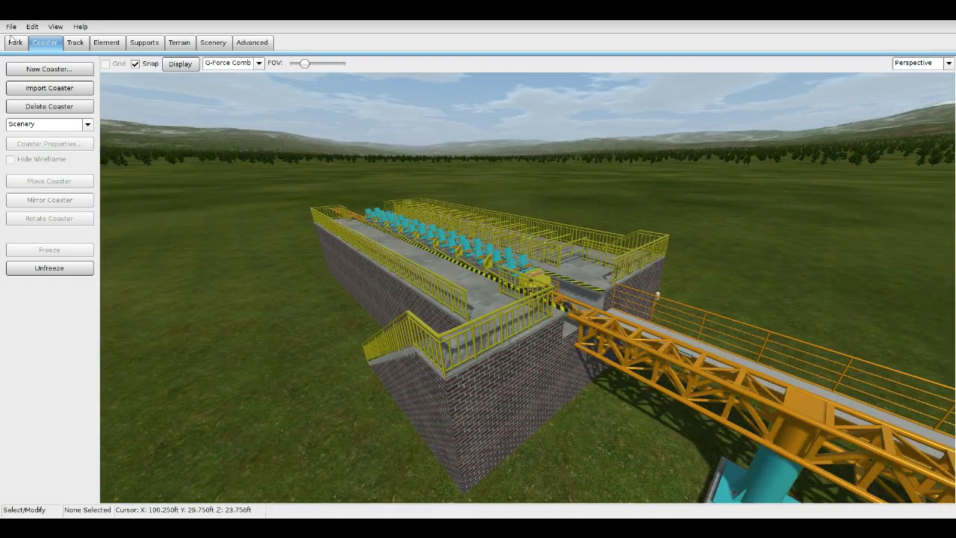
Step: Start the simulation in Fly View, close the Messages window and fly towards the station
click(11, 26)
click(25, 77)
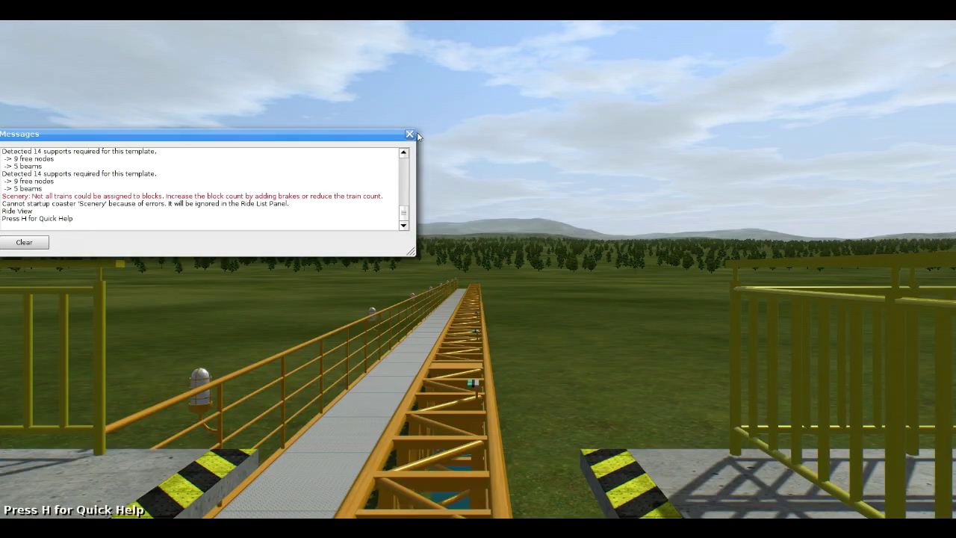
key(F3)
click(409, 135)
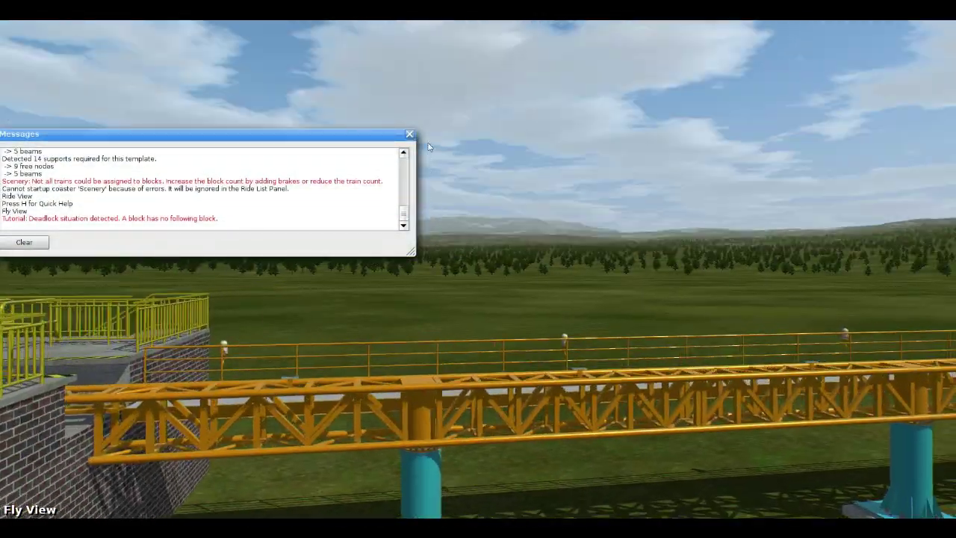
click(410, 134)
key(w)
key(w)
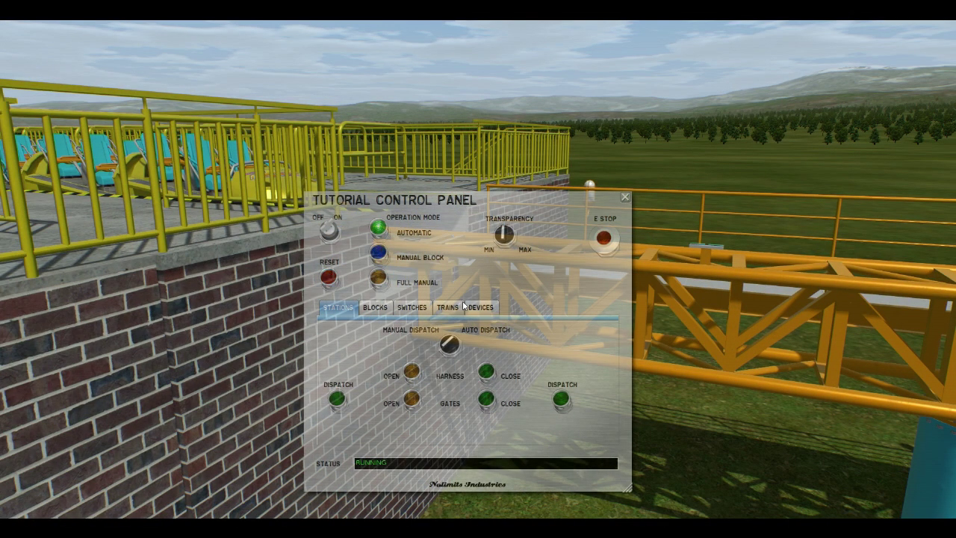
Step: Set the Tutorial ride to full manual operation, move its control panel aside and start driving Train 1 forward
drag(511, 202, 381, 121)
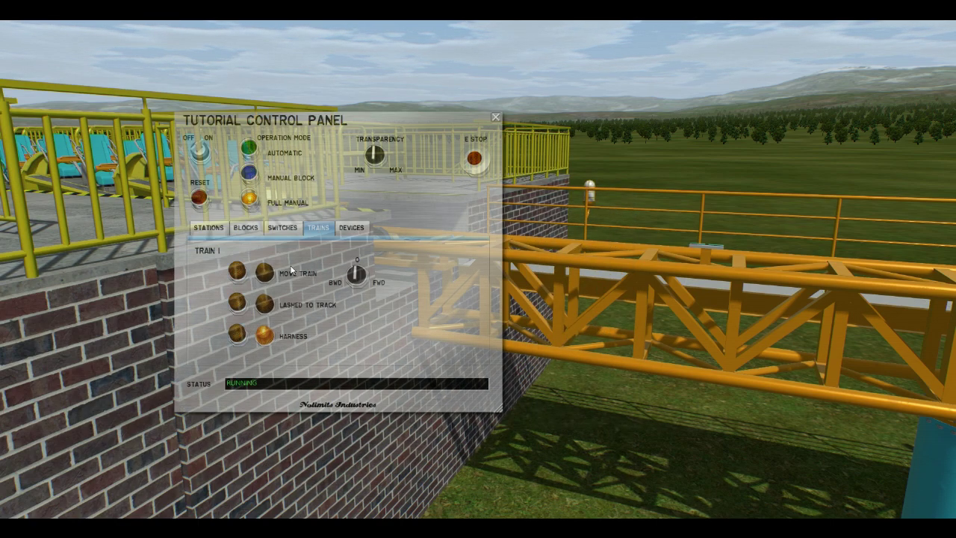
key(d)
drag(642, 150, 606, 110)
drag(436, 134, 200, 229)
drag(373, 224, 299, 224)
key(w)
drag(702, 204, 650, 178)
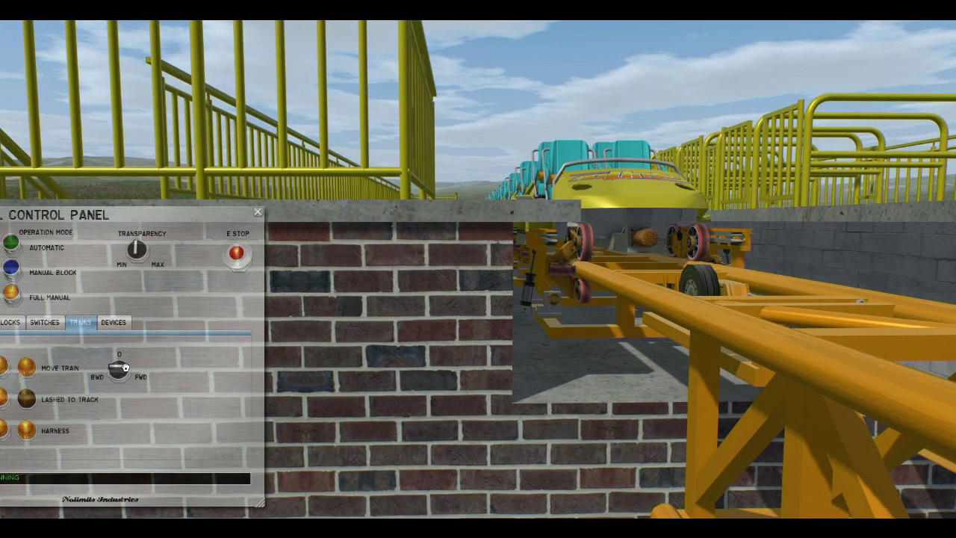
Step: Follow the train from track level as it leaves the station
key(s)
drag(418, 298, 414, 239)
key(w)
key(w)
key(s)
key(s)
key(w)
key(s)
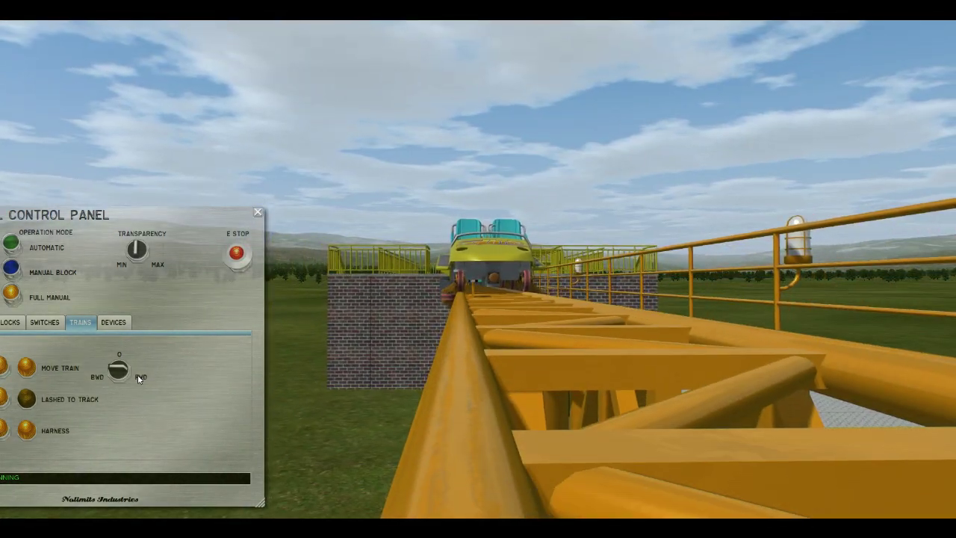
Step: Drive the train over a detail piece and examine the clearance beneath the cars up close
key(s)
key(a)
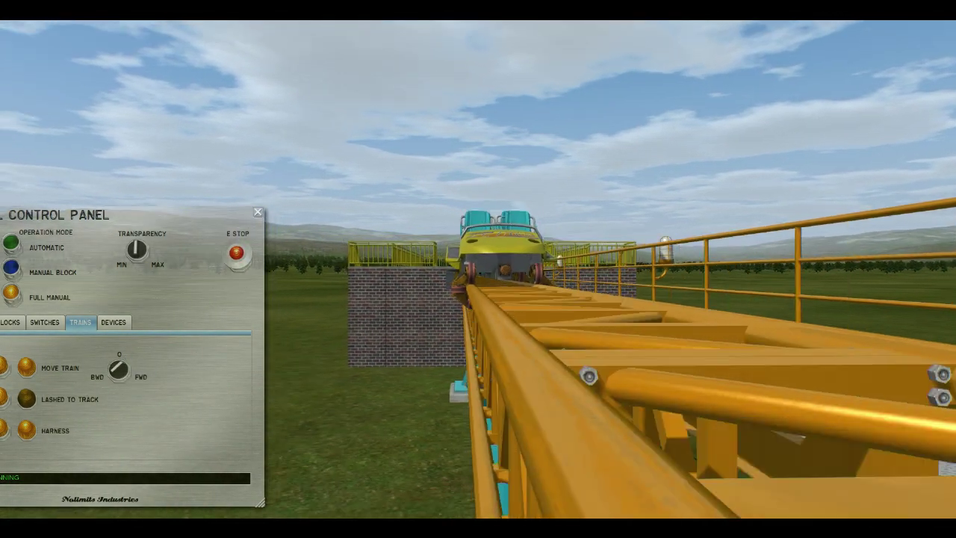
key(w)
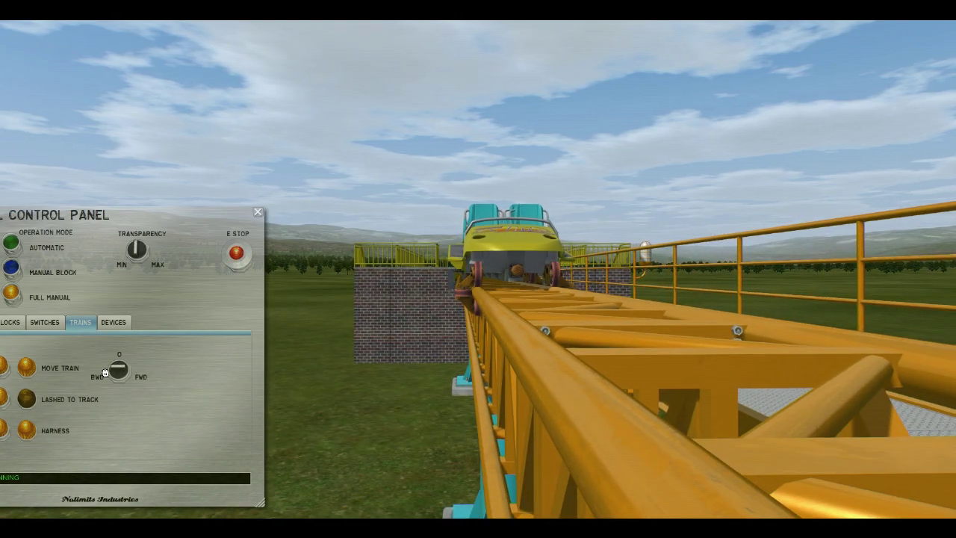
key(d)
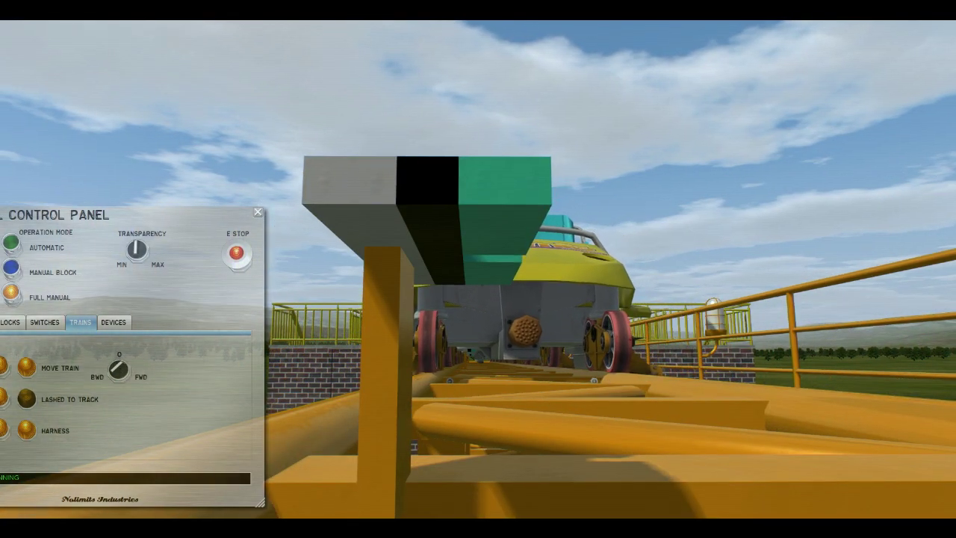
drag(370, 355, 370, 455)
key(w)
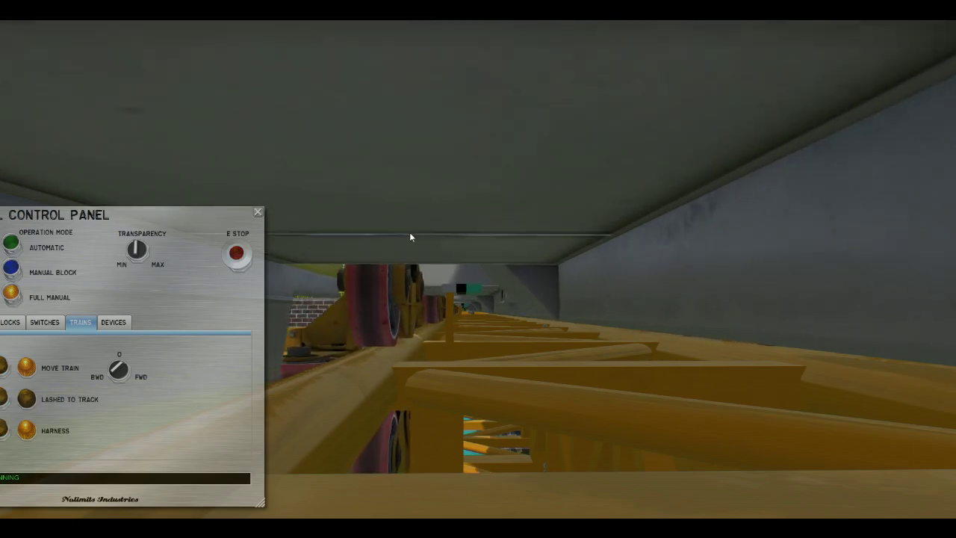
drag(366, 298, 448, 321)
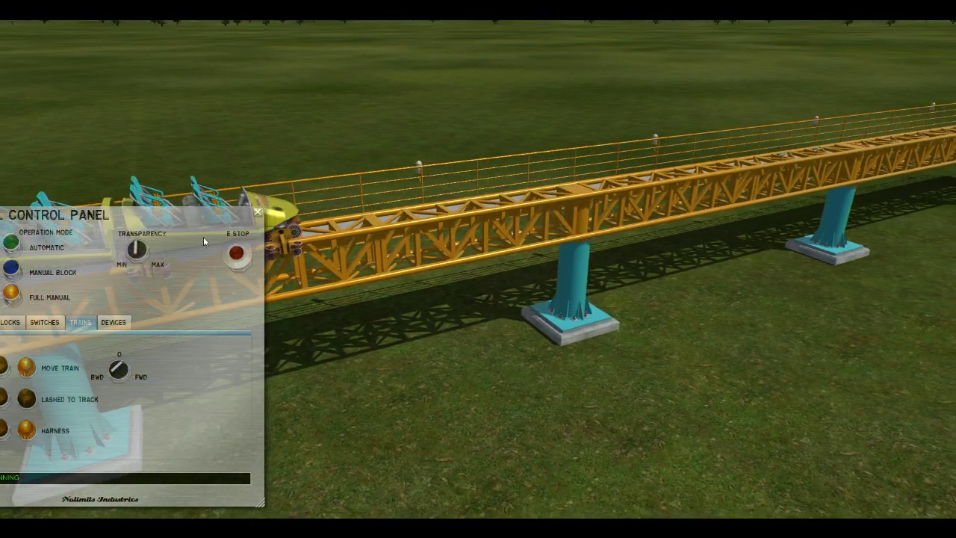
Step: Exit the simulation back to the editor and unfreeze the Scenery coaster
key(Escape)
click(383, 446)
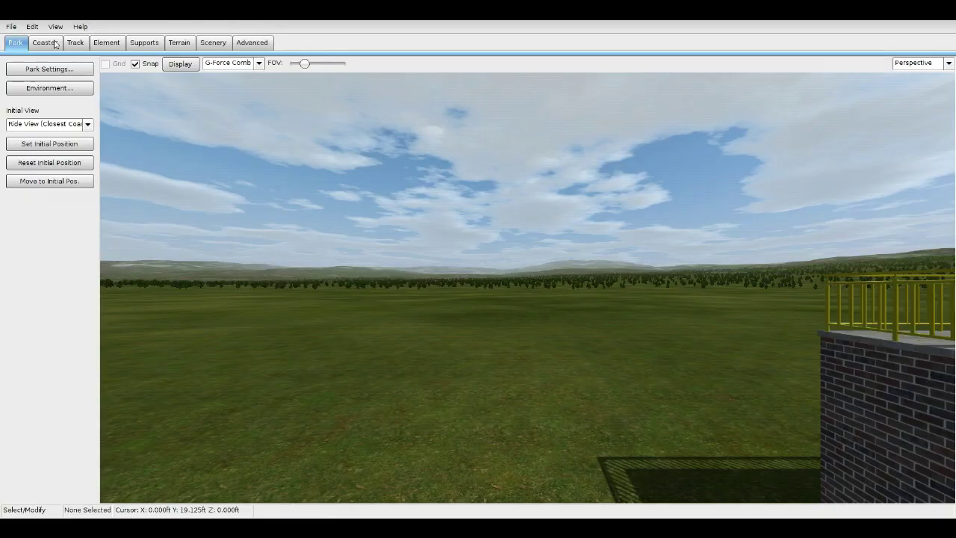
mouse_move(260, 251)
right_down()
mouse_move(342, 246)
mouse_move(224, 251)
mouse_move(260, 250)
right_up()
click(33, 268)
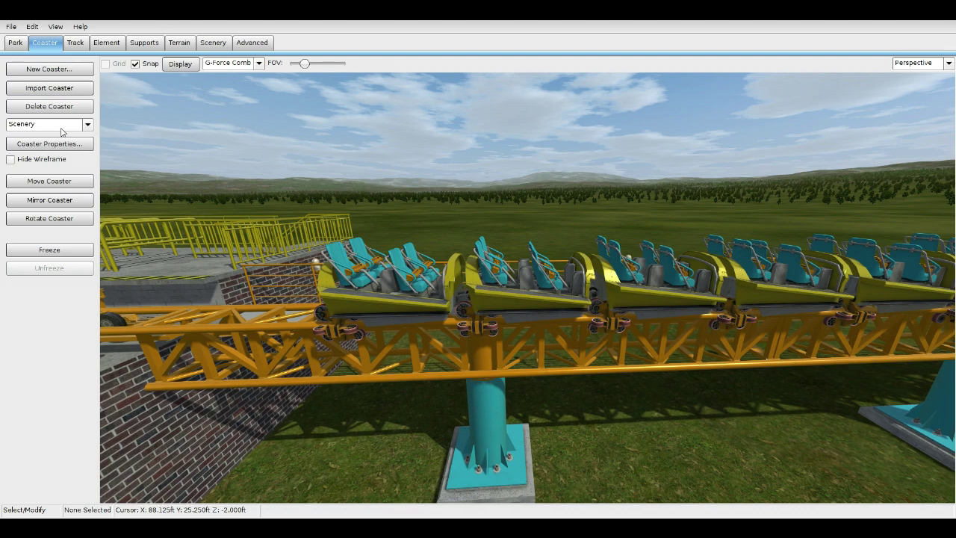
Step: Make Tutorial the active coaster, unfreeze it and freeze it again to reset its train
click(62, 127)
click(37, 155)
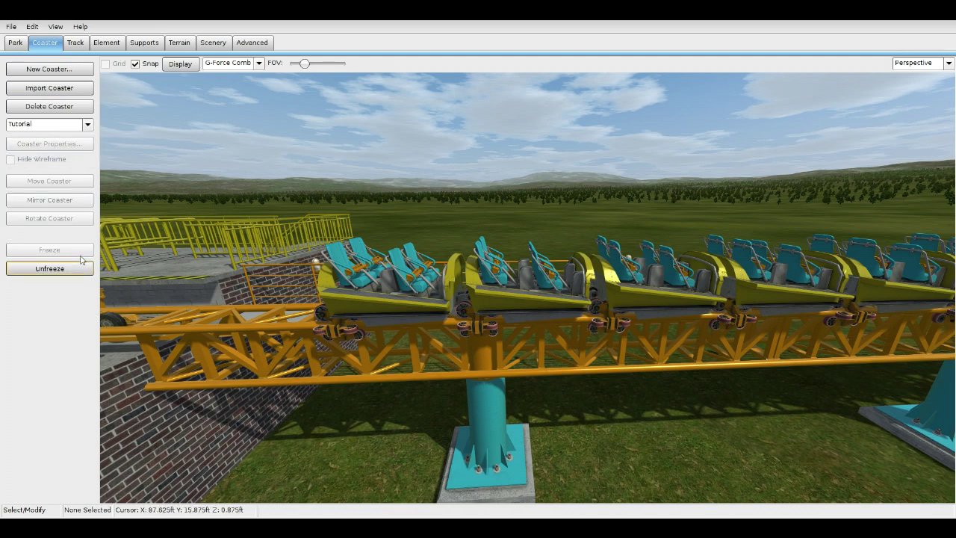
click(80, 266)
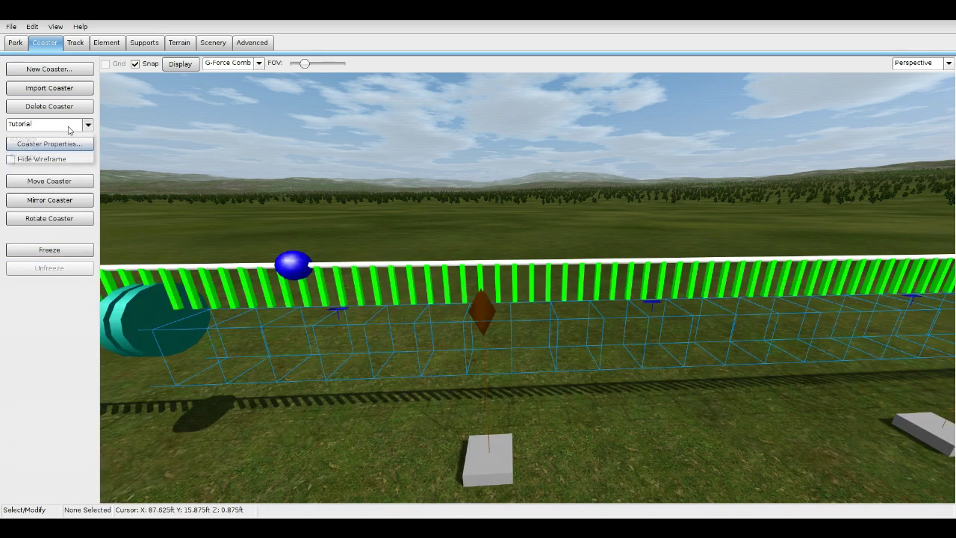
click(49, 249)
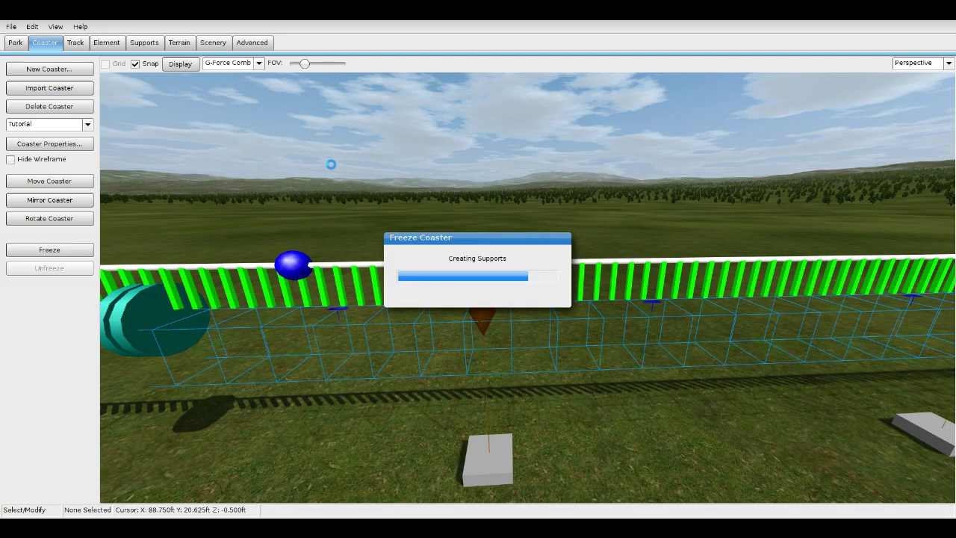
Step: Make Scenery the active coaster, view the detail pieces beside the station and return to supports editing
right_drag(336, 197, 329, 246)
click(35, 124)
click(43, 154)
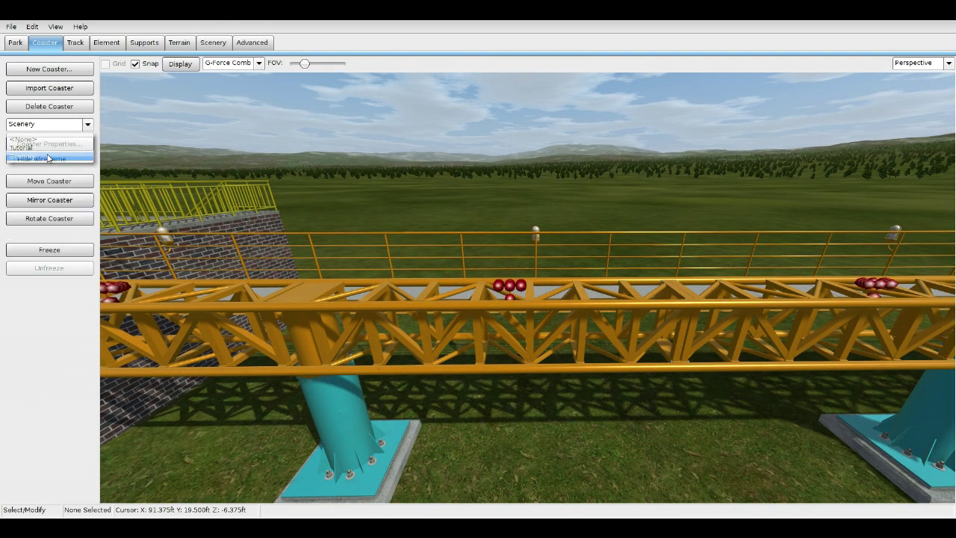
key(s)
key(a)
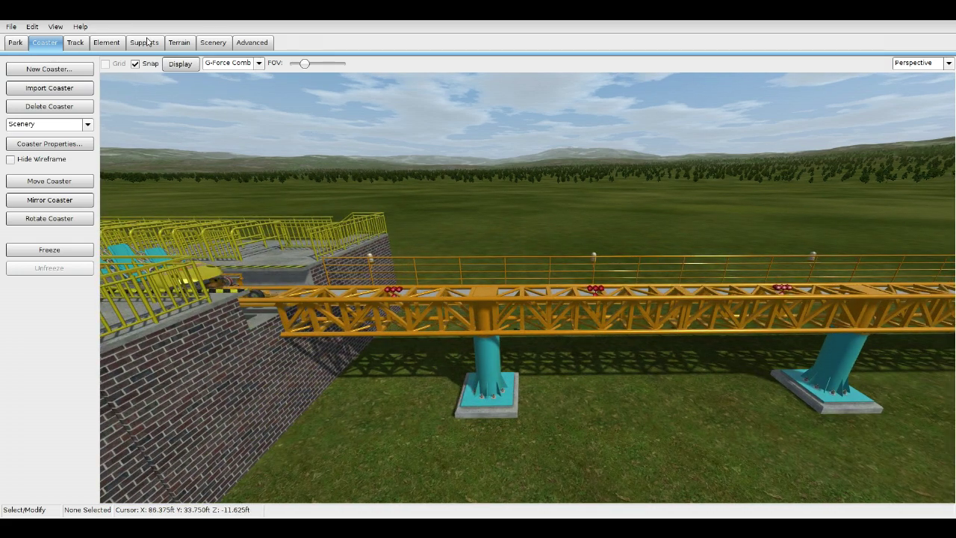
click(147, 42)
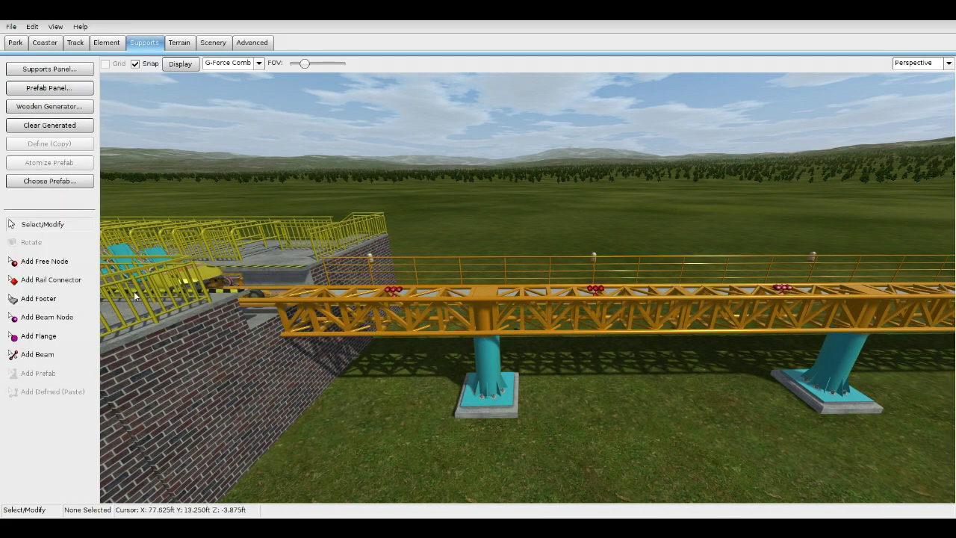
Step: Set up a new support beam with a custom orange color of R 255, G 158, B 14
click(37, 354)
click(70, 69)
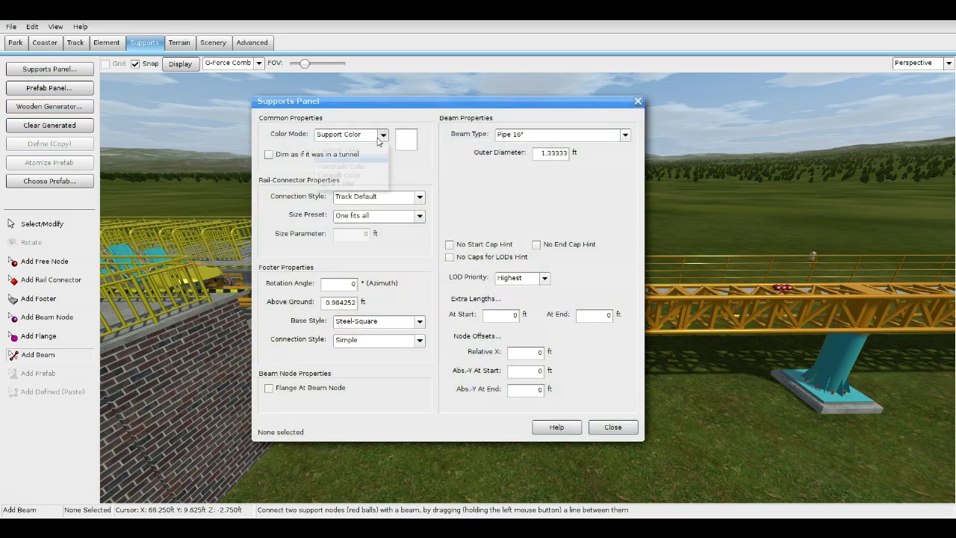
click(381, 135)
click(343, 160)
click(405, 139)
click(498, 393)
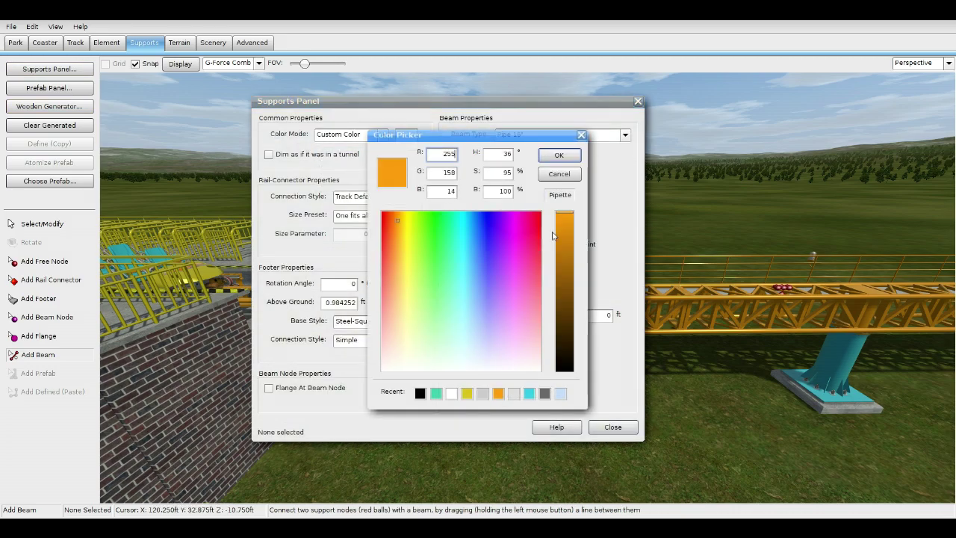
click(558, 156)
Step: Make the beam a Custom Box Beam with a profile width of 0.09 ft and height of 0.3 ft
click(625, 134)
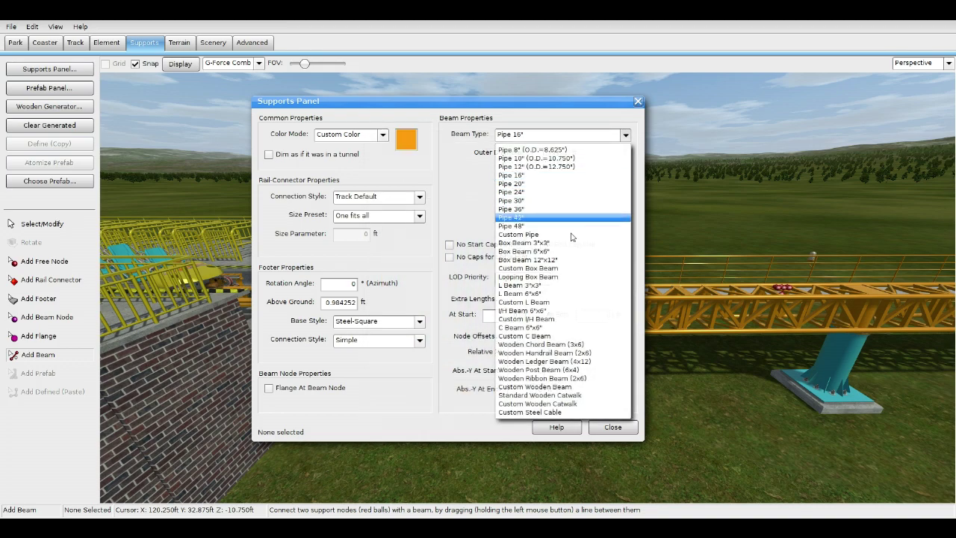
click(555, 267)
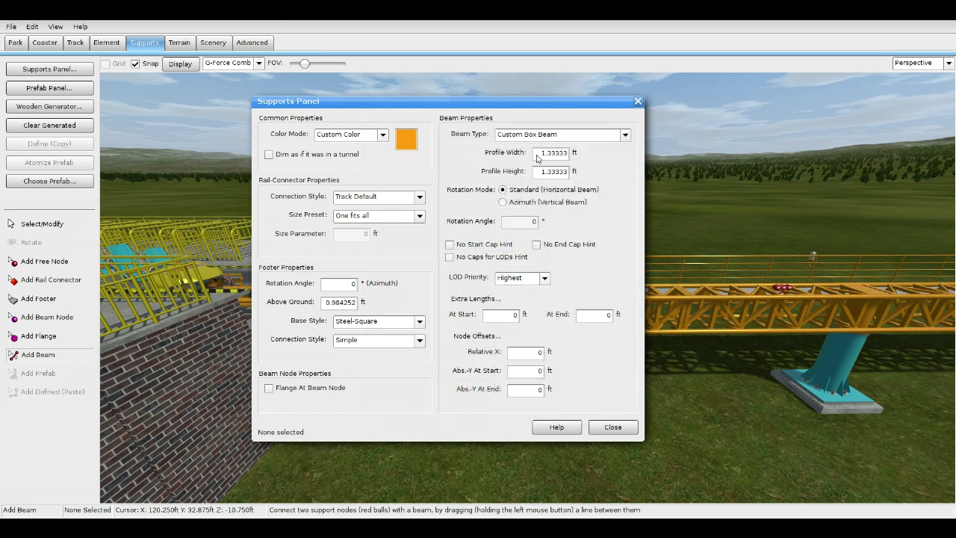
double_click(537, 155)
key(BackSpace)
double_click(538, 176)
key(BackSpace)
click(613, 428)
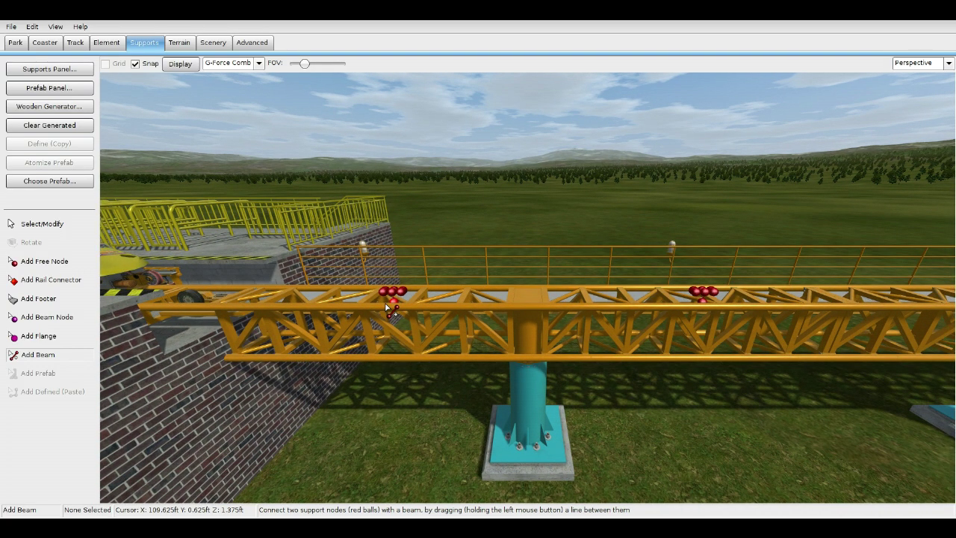
Step: Set the beam's extra length at the start to 0.5 ft and enter its extra length at the end
click(60, 71)
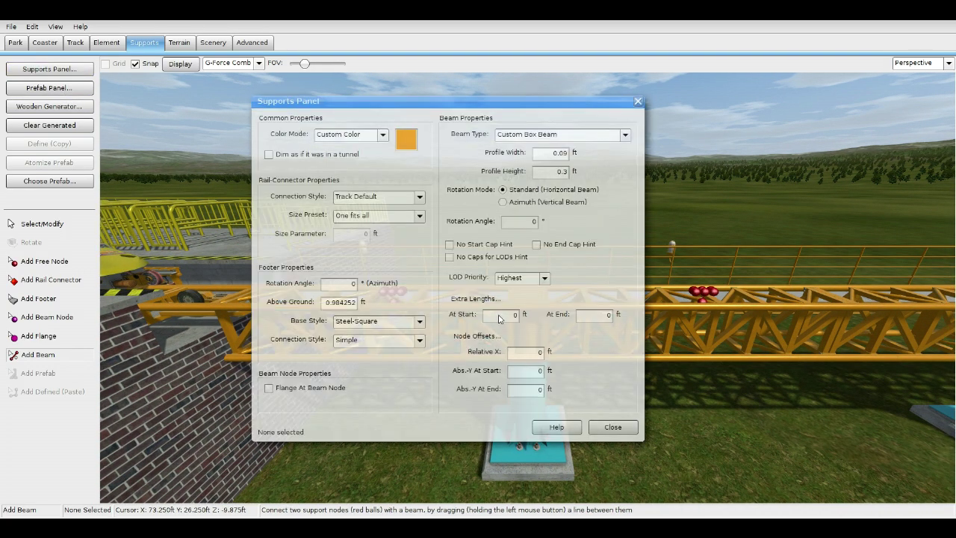
click(609, 315)
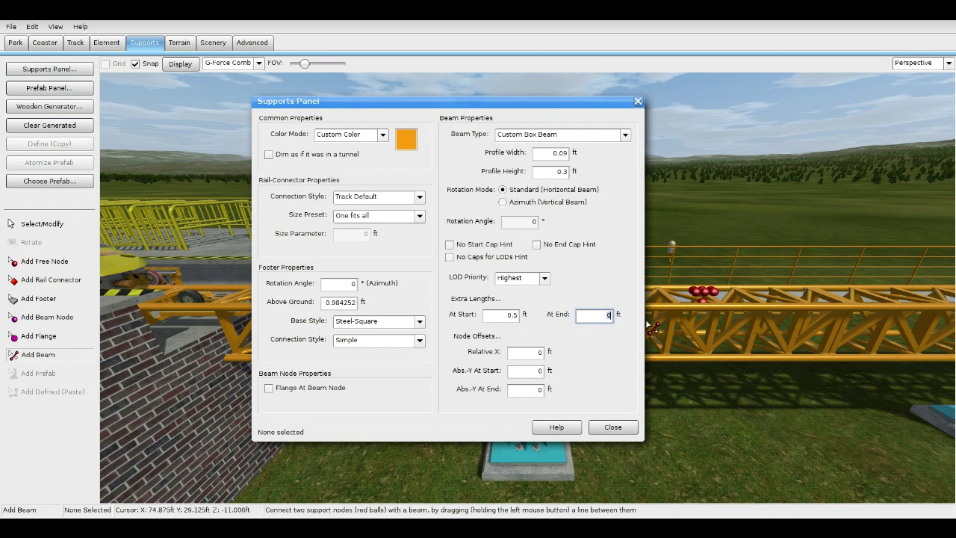
click(614, 428)
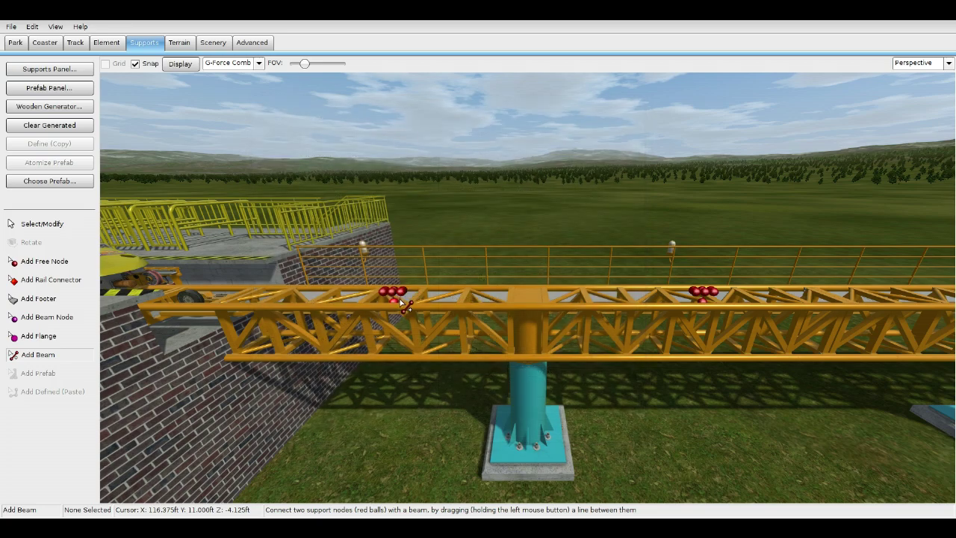
Step: Draw the box beam from the lower node of the detail piece beside the station to that of the piece near the track's far end
middle_drag(400, 298, 422, 262)
scroll(418, 270, up, 4)
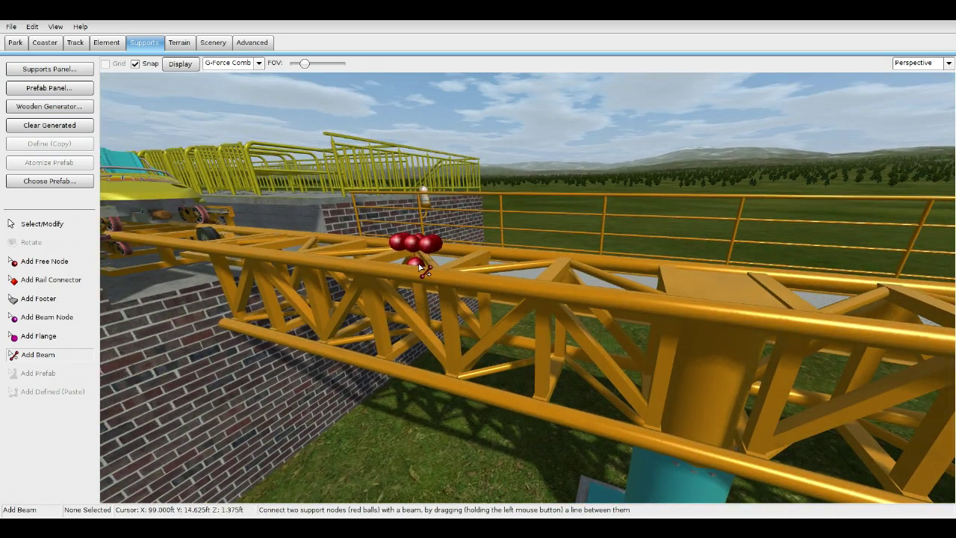
scroll(421, 269, down, 15)
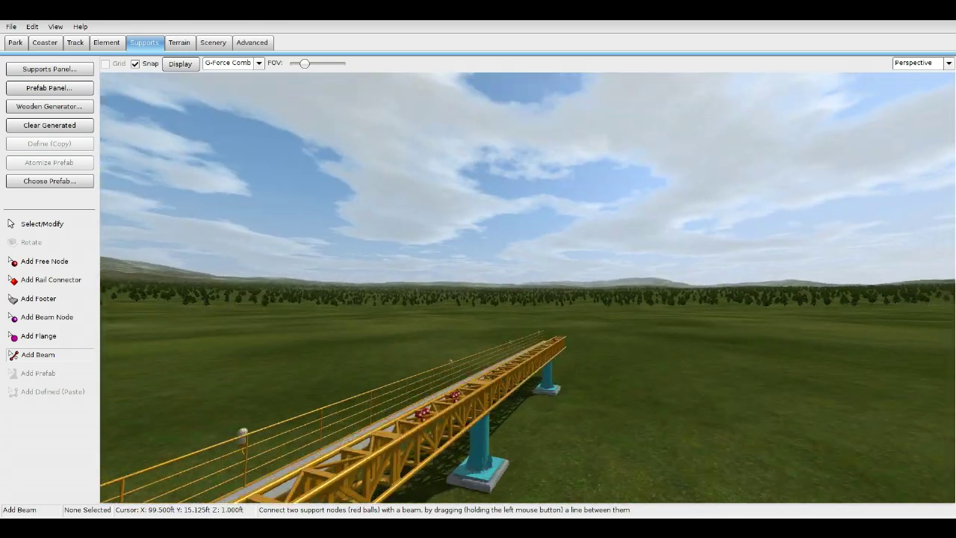
scroll(482, 337, up, 15)
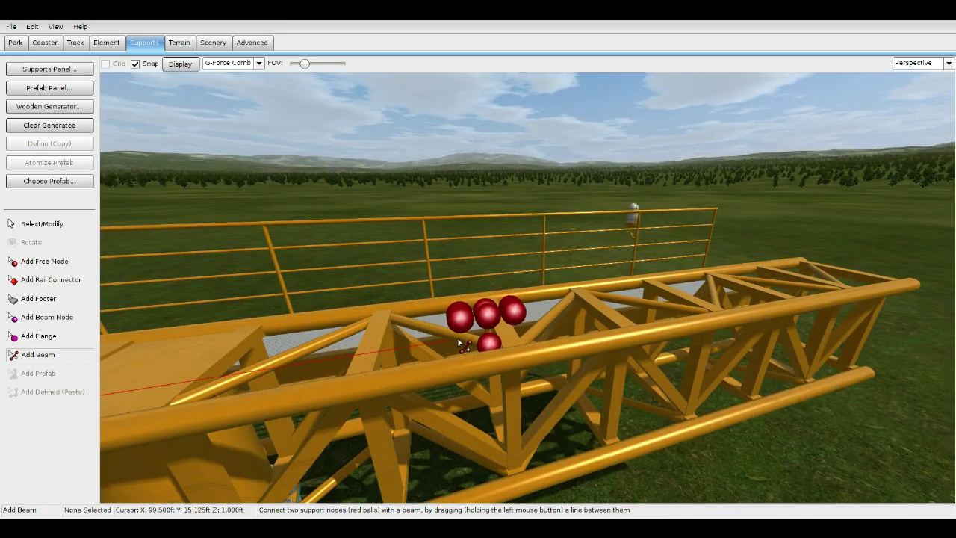
Step: Freeze the Scenery coaster and examine the long box beam along the track from the far end back to the station
click(43, 43)
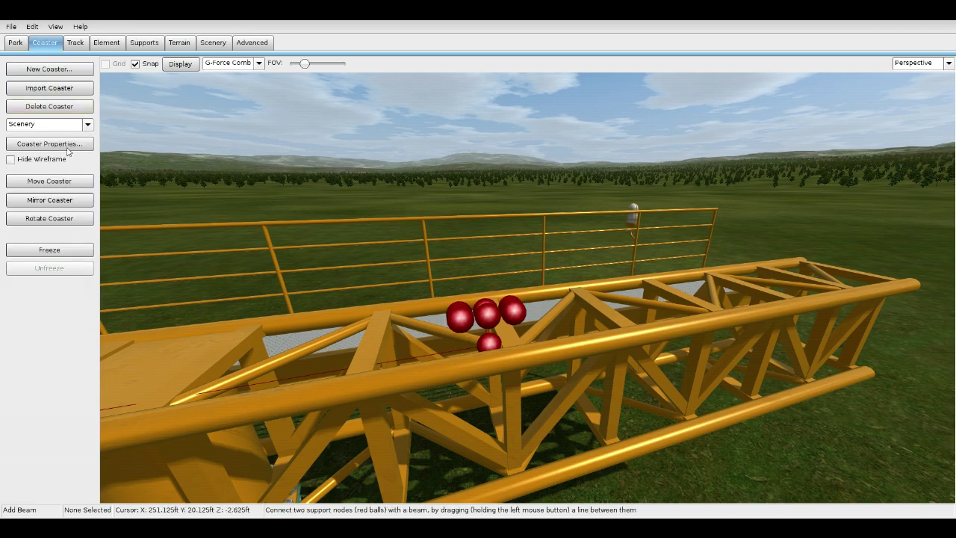
click(59, 249)
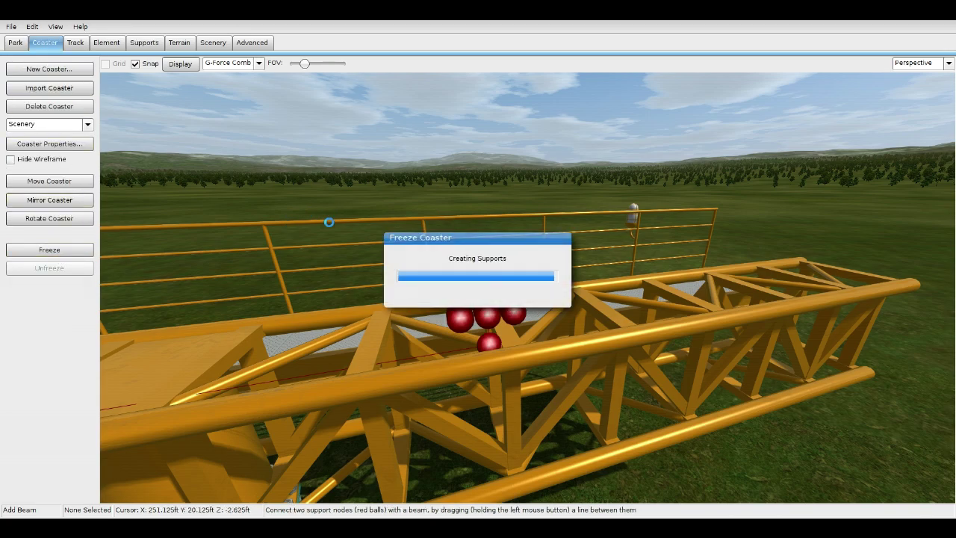
right_drag(333, 277, 523, 277)
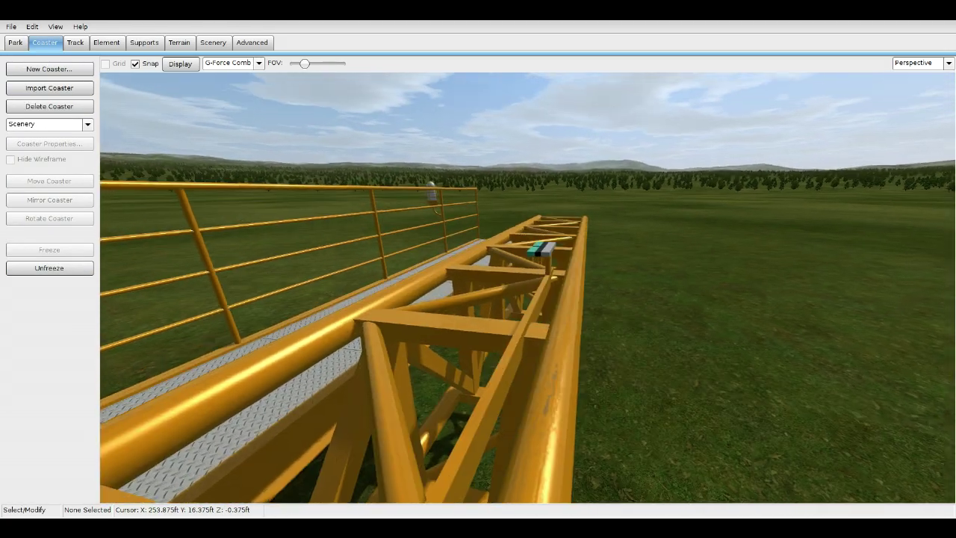
key(w)
key(s)
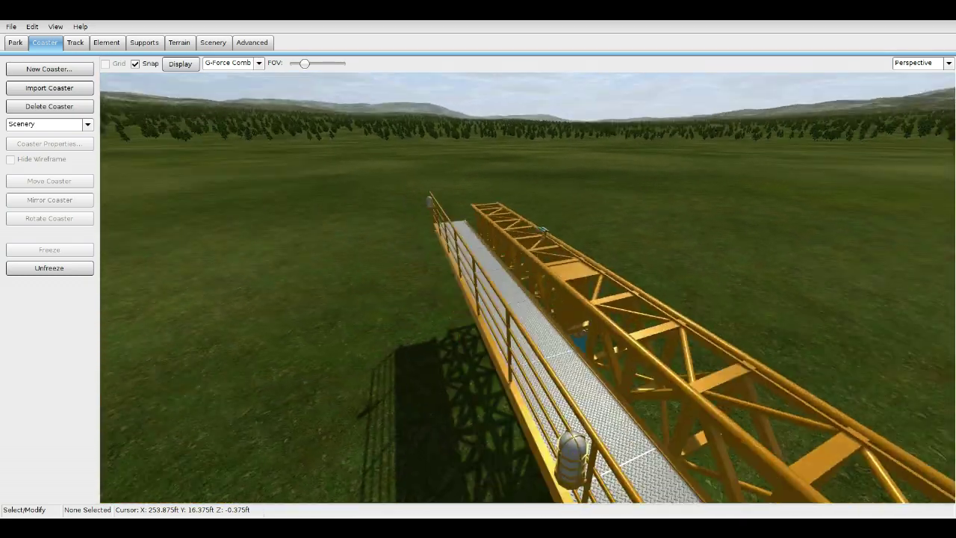
key(w)
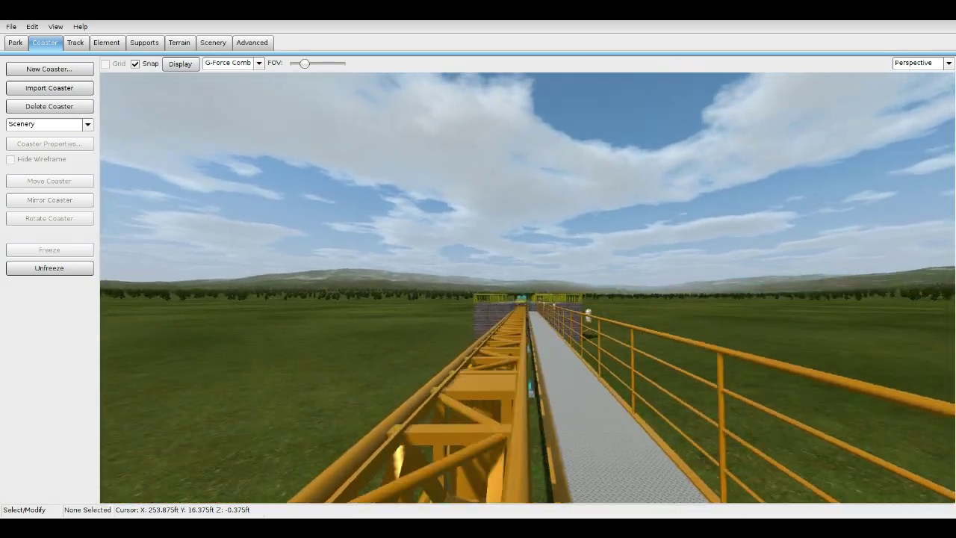
key(w)
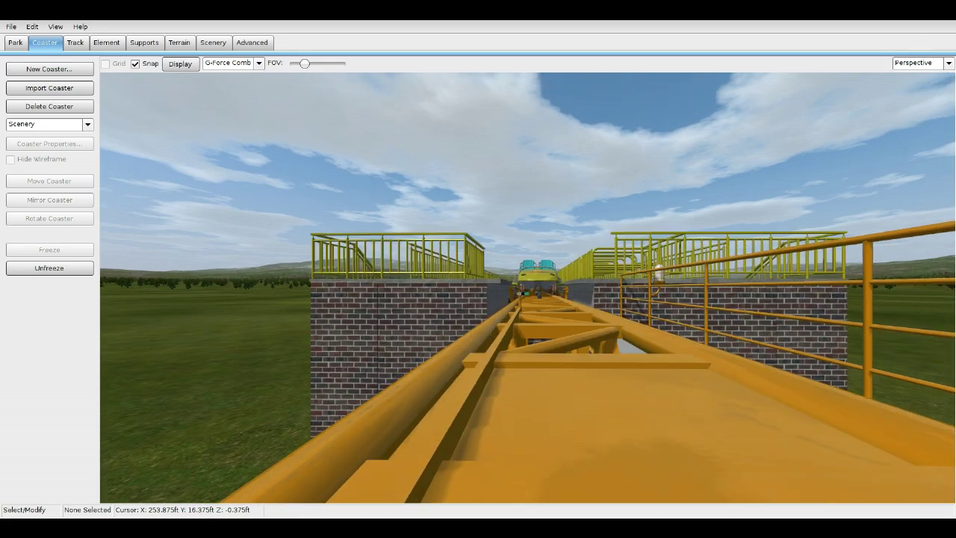
key(w)
key(s)
key(a)
key(w)
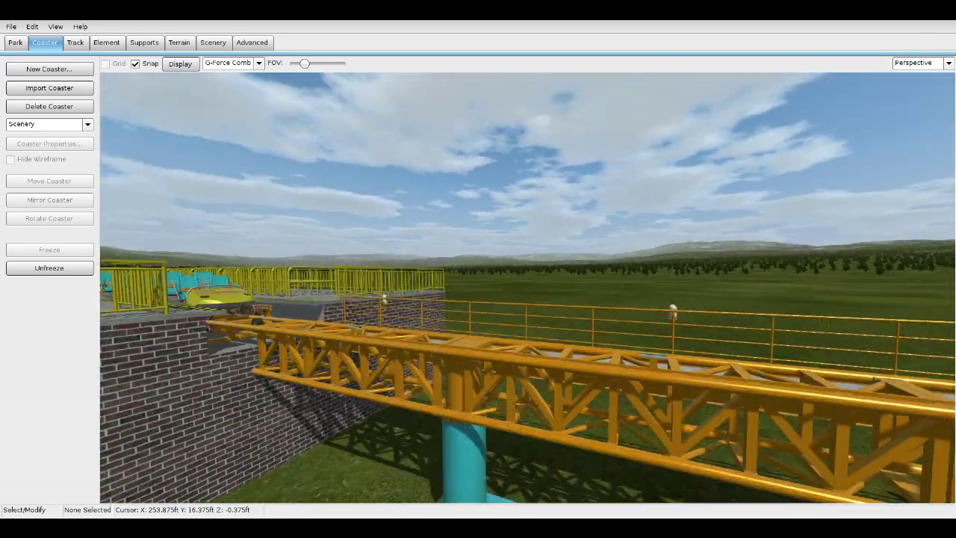
key(w)
key(s)
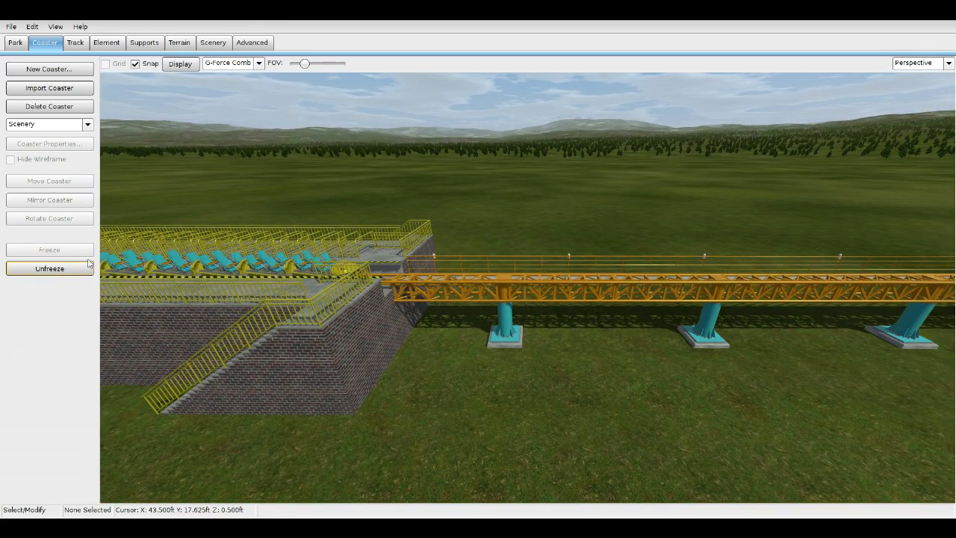
Step: Unfreeze the Scenery coaster and return to supports editing in the Top view
click(88, 263)
right_drag(450, 250, 921, 62)
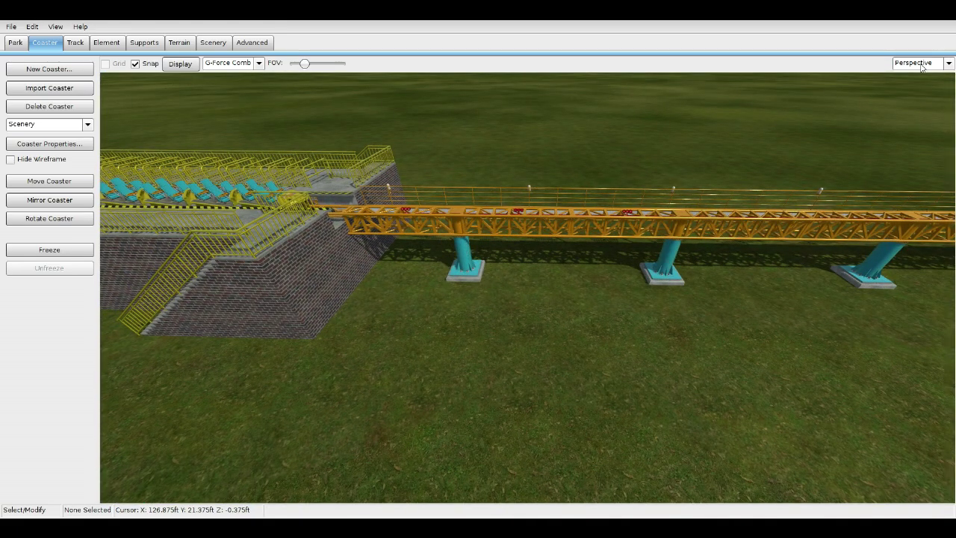
click(913, 78)
click(135, 45)
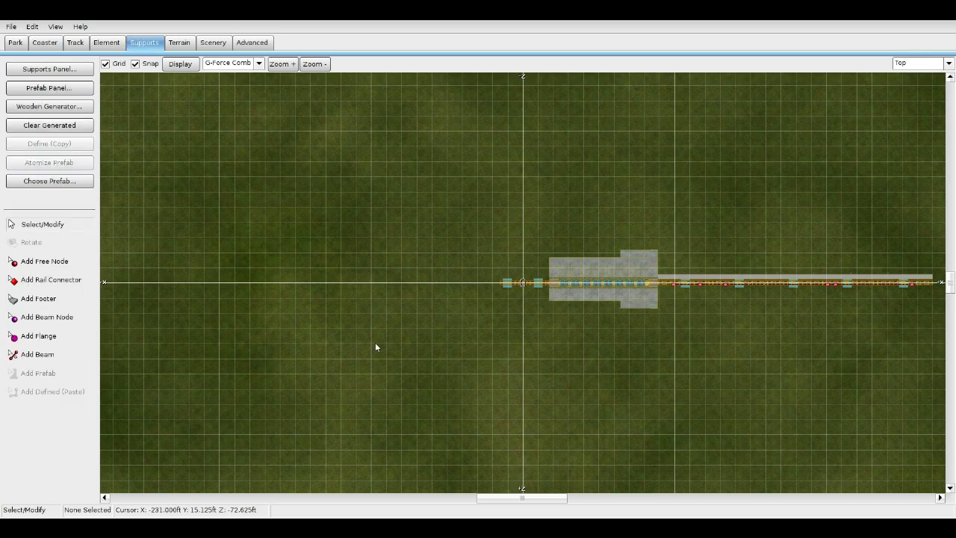
Step: Place a row of free nodes about 4 ft apart at Z 10 ft, parallel to the track from the station to its far end
right_drag(411, 359, 329, 374)
scroll(329, 373, up, 5)
click(75, 262)
scroll(552, 325, right, 3)
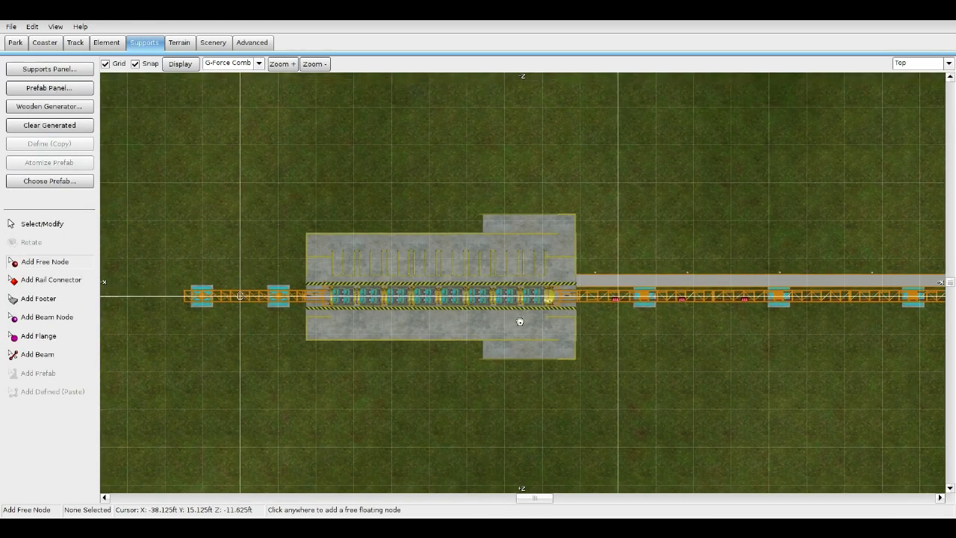
scroll(690, 349, up, 4)
scroll(635, 336, up, 2)
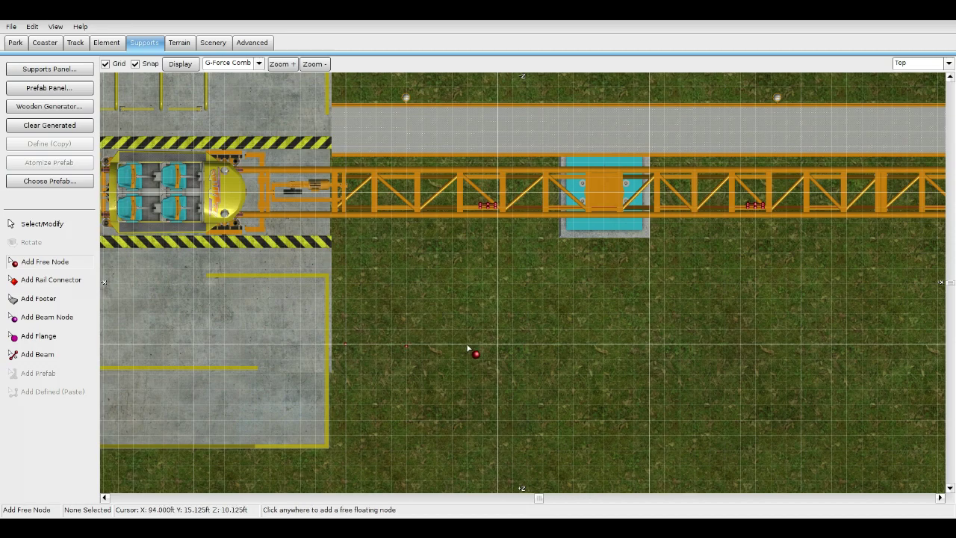
click(497, 349)
click(527, 345)
click(587, 343)
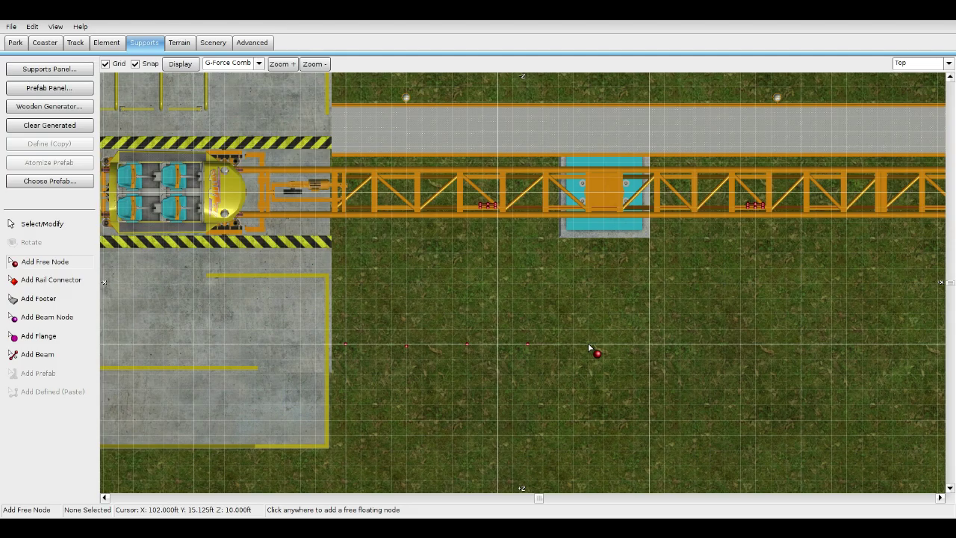
right_drag(645, 345, 564, 352)
click(563, 353)
click(624, 354)
right_drag(674, 359, 471, 333)
click(574, 354)
click(531, 335)
click(592, 335)
right_drag(592, 336, 452, 346)
click(589, 344)
right_drag(588, 347, 527, 358)
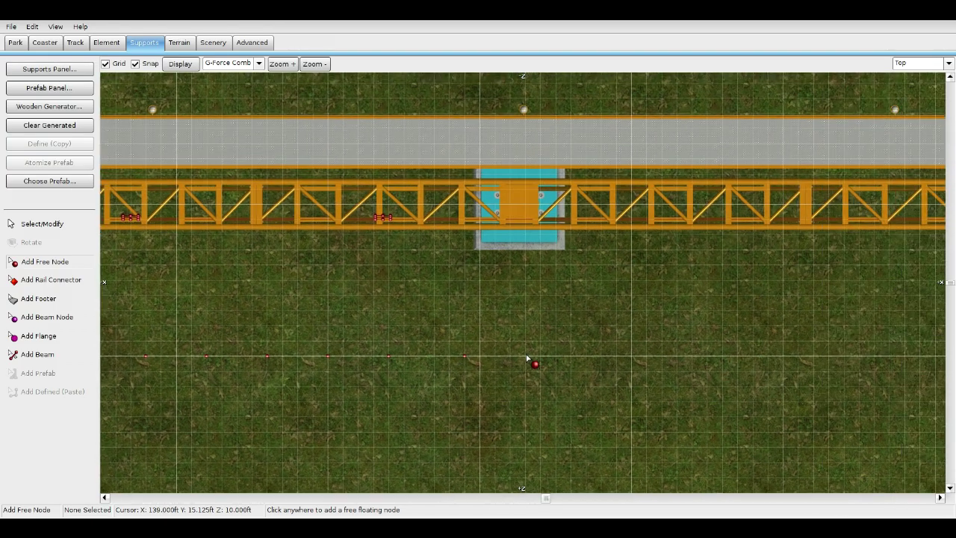
click(578, 363)
right_drag(645, 357, 531, 353)
click(531, 354)
click(593, 359)
right_drag(652, 358, 486, 350)
click(486, 350)
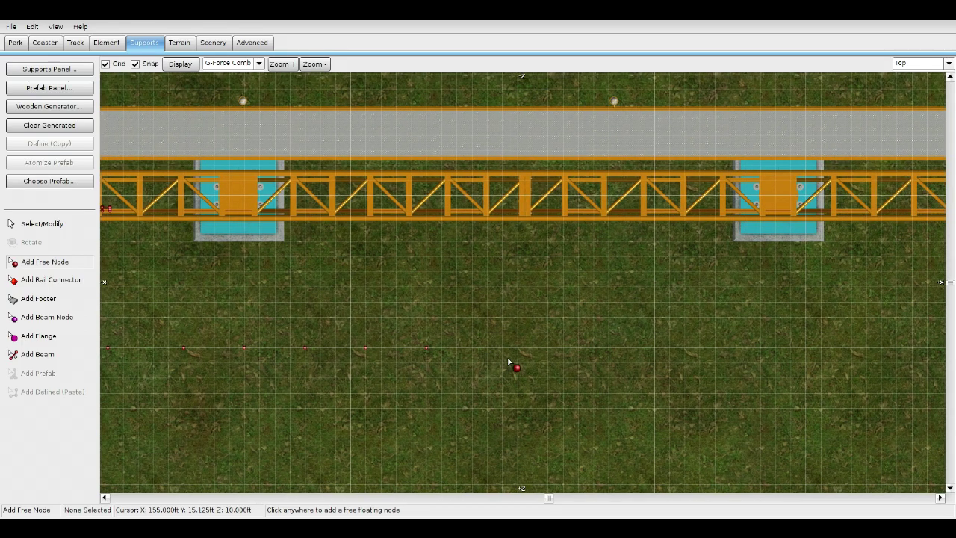
click(545, 349)
right_drag(607, 354, 378, 357)
click(438, 352)
click(499, 354)
click(559, 354)
right_drag(561, 356, 510, 364)
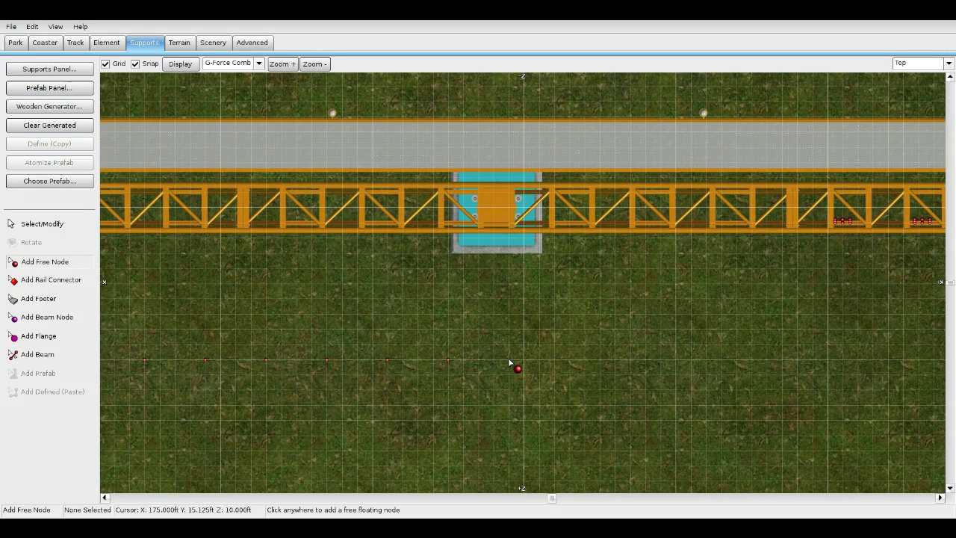
click(571, 363)
right_drag(571, 363, 497, 362)
right_drag(562, 369, 508, 365)
click(510, 365)
click(571, 366)
right_drag(573, 367, 536, 365)
click(557, 363)
click(618, 364)
click(679, 365)
right_drag(678, 365, 554, 358)
click(605, 358)
click(617, 359)
right_drag(618, 359, 482, 364)
click(542, 362)
click(602, 366)
right_drag(602, 366, 414, 365)
click(589, 359)
click(537, 362)
right_drag(536, 361, 509, 373)
click(497, 362)
click(559, 366)
click(689, 370)
click(749, 370)
Step: Select the whole row of free nodes beside the track and define it for copying
scroll(574, 359, down, 5)
right_drag(403, 295, 507, 307)
key(Escape)
drag(240, 302, 682, 344)
right_drag(332, 322, 416, 325)
scroll(331, 337, up, 3)
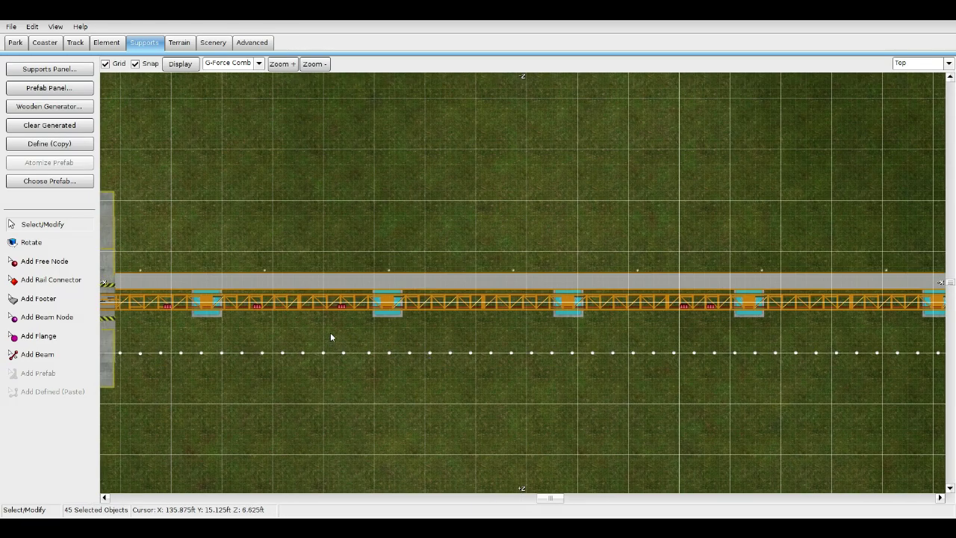
click(64, 146)
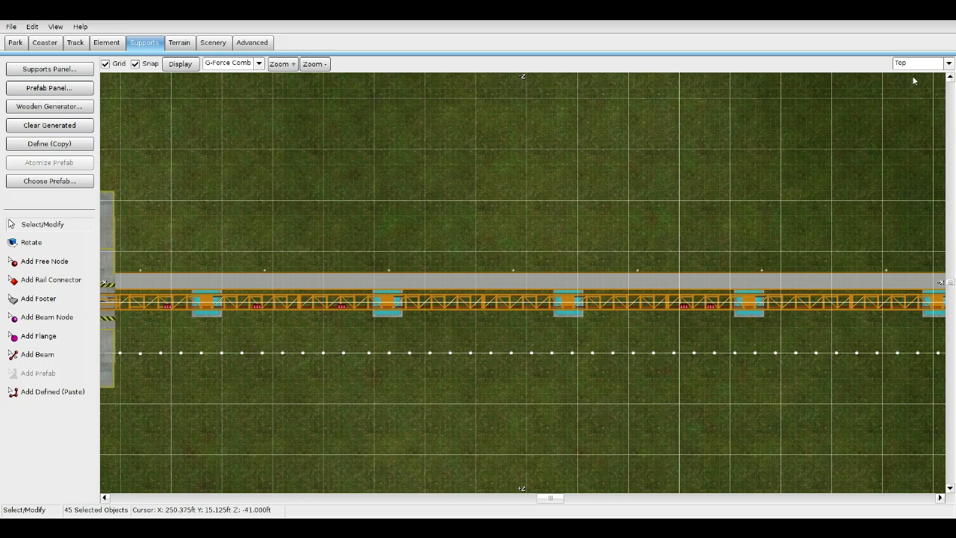
Step: Paste a copy of the node row and align the two rows exactly on top of each other
click(68, 392)
scroll(530, 386, down, 2)
click(543, 353)
right_click(420, 365)
drag(206, 345, 865, 354)
scroll(625, 352, up, 3)
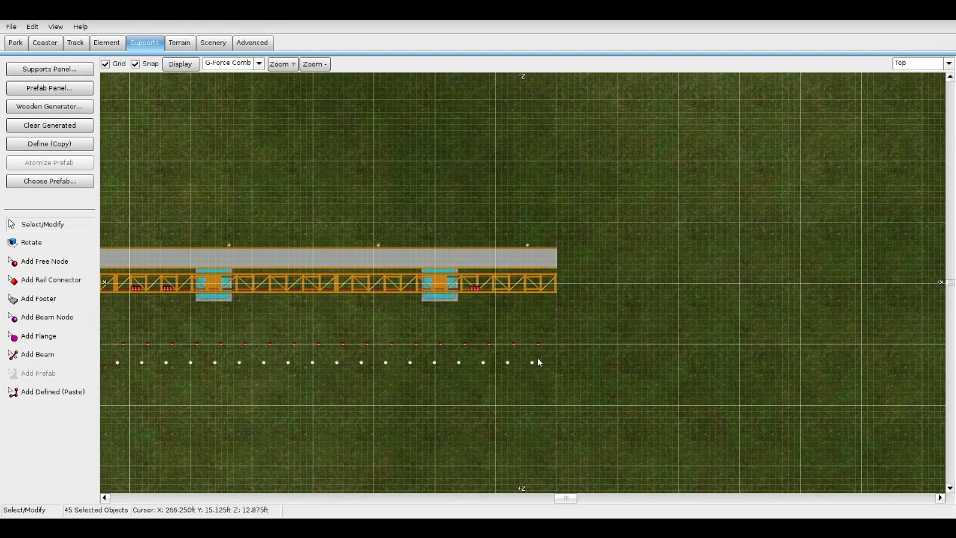
scroll(542, 346, up, 3)
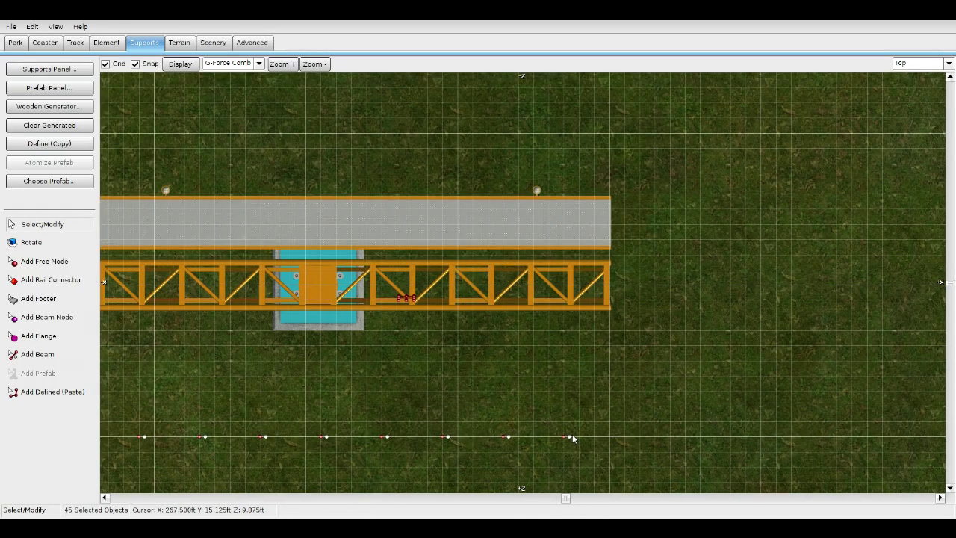
drag(568, 434, 566, 435)
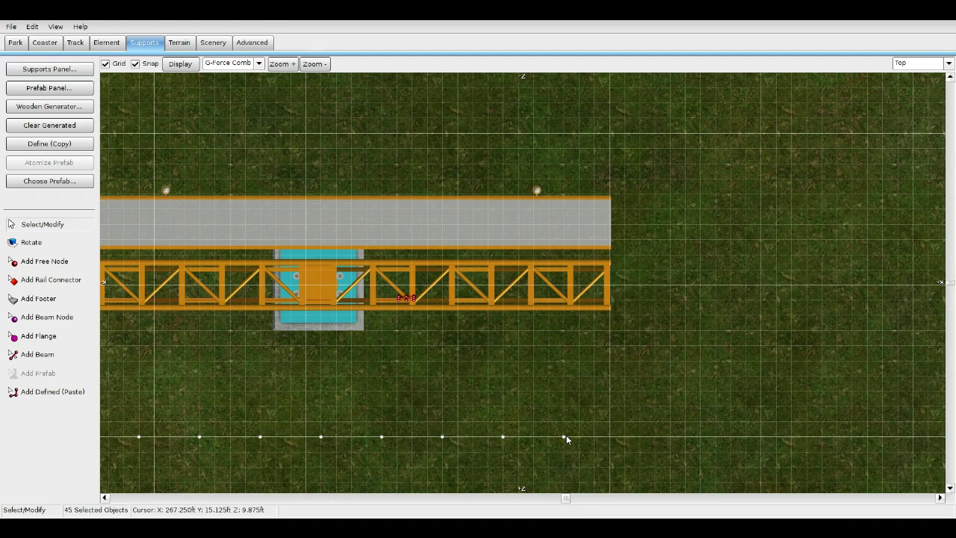
Step: Switch to the Perspective view and set the editor's snap distance to 0.25 ft
click(948, 63)
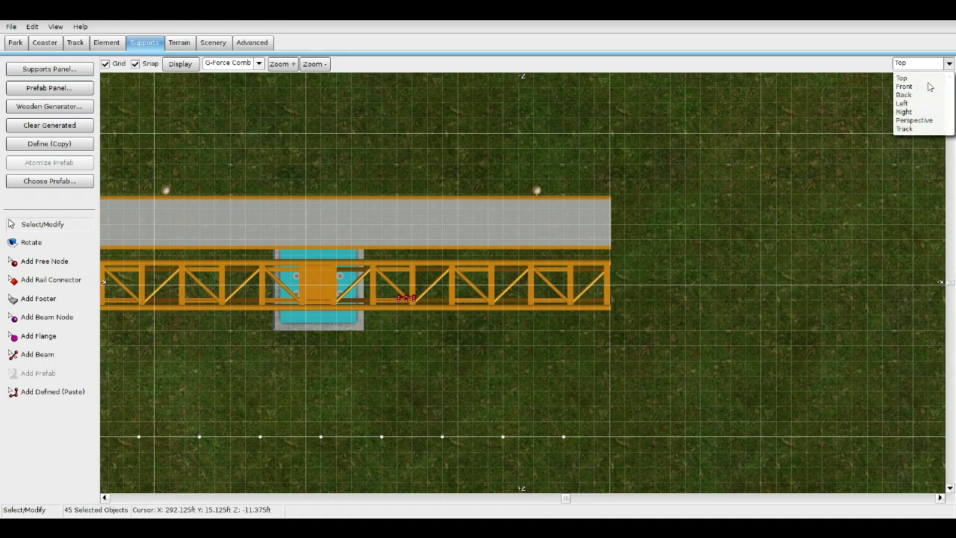
click(918, 120)
right_drag(400, 195, 478, 149)
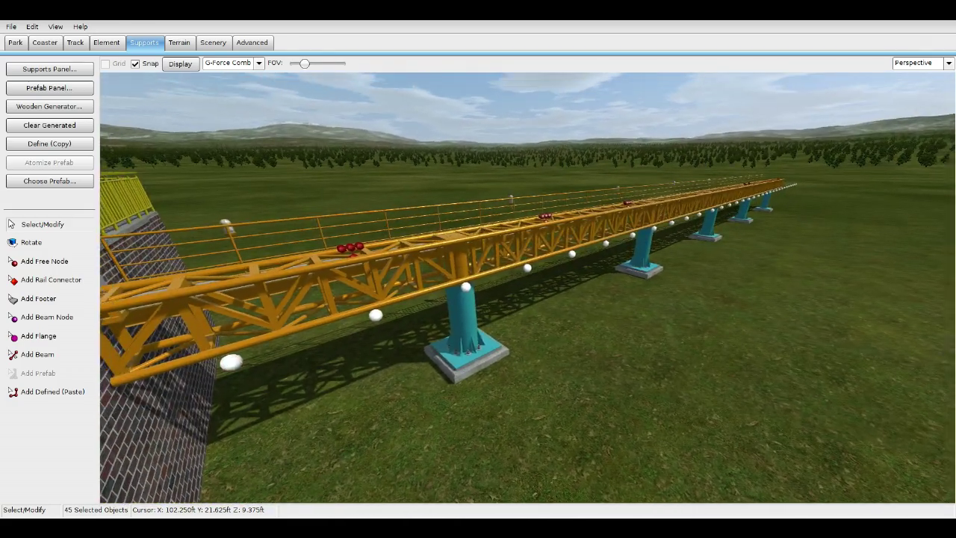
click(11, 27)
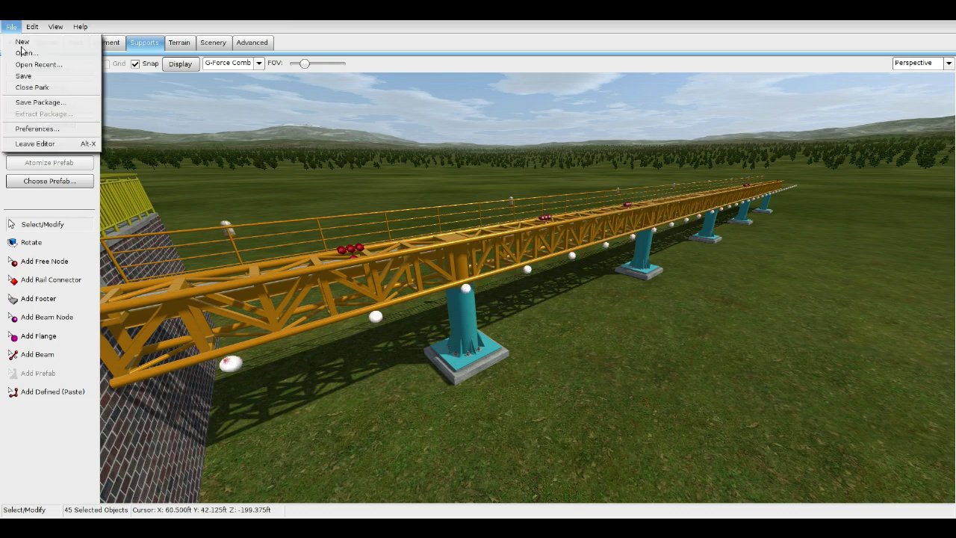
click(35, 130)
double_click(454, 247)
key(BackSpace)
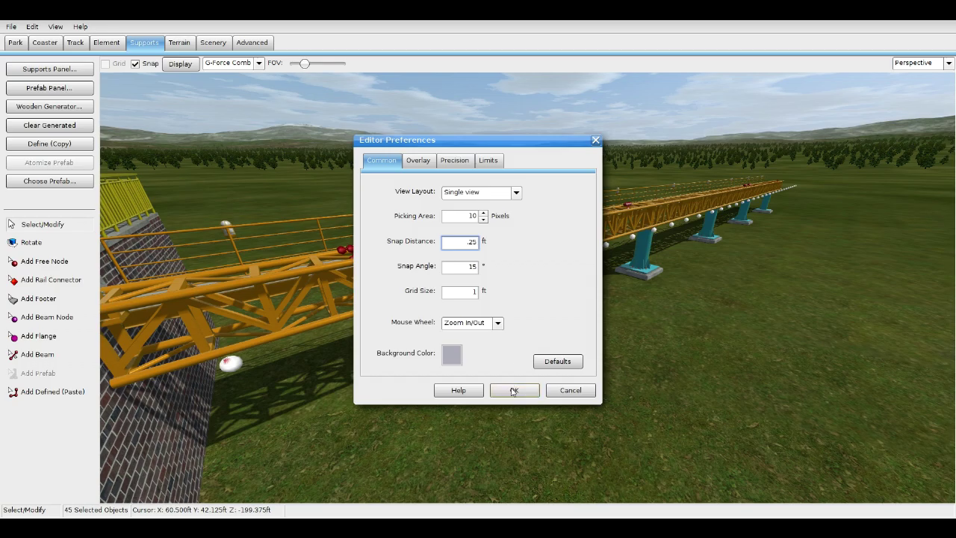
click(515, 390)
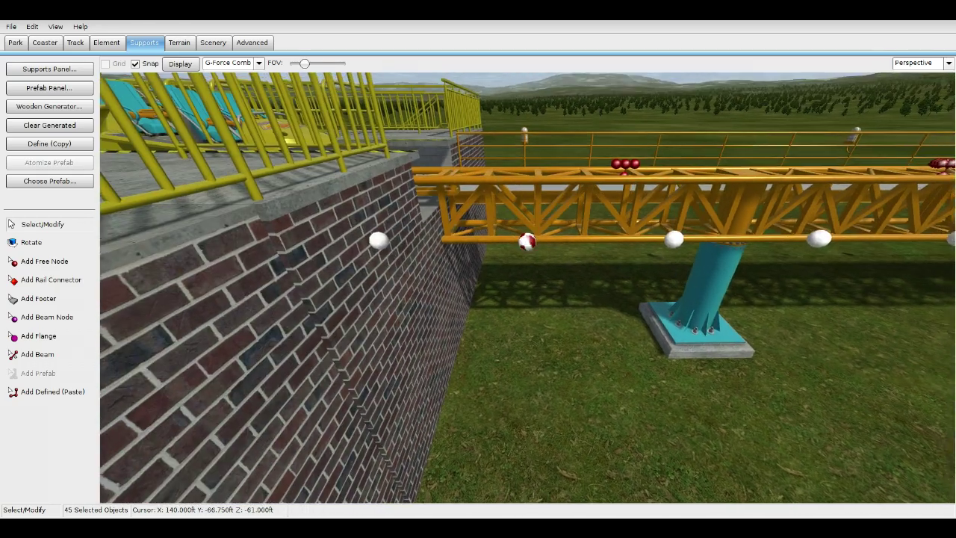
Step: Lower the selected copy of the node row slightly below the original row, and clear the selection
right_drag(527, 288, 602, 240)
key(Down)
key(Down)
right_drag(560, 385, 597, 366)
key(s)
key(w)
key(w)
key(w)
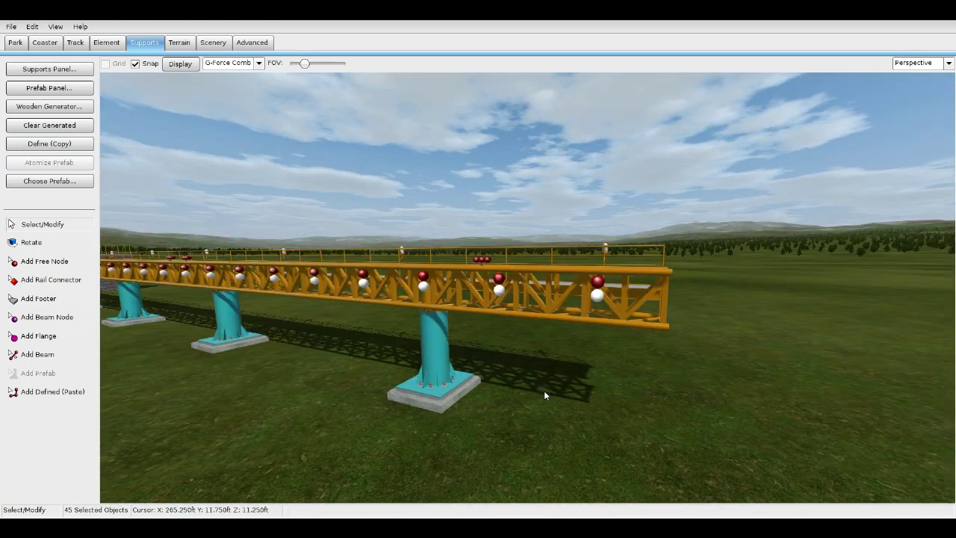
click(544, 389)
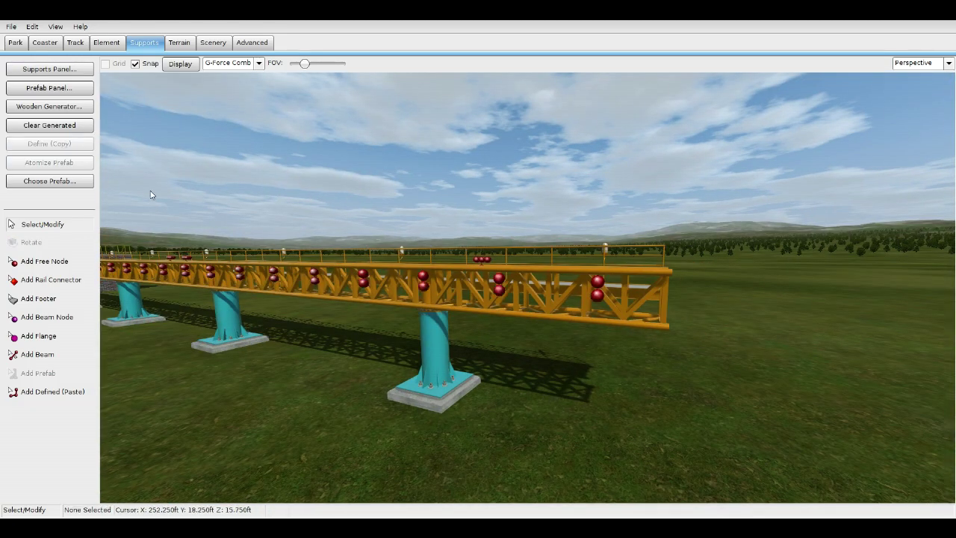
Step: Start adding beams and set their custom color to white (255, 255, 255)
click(69, 352)
click(49, 69)
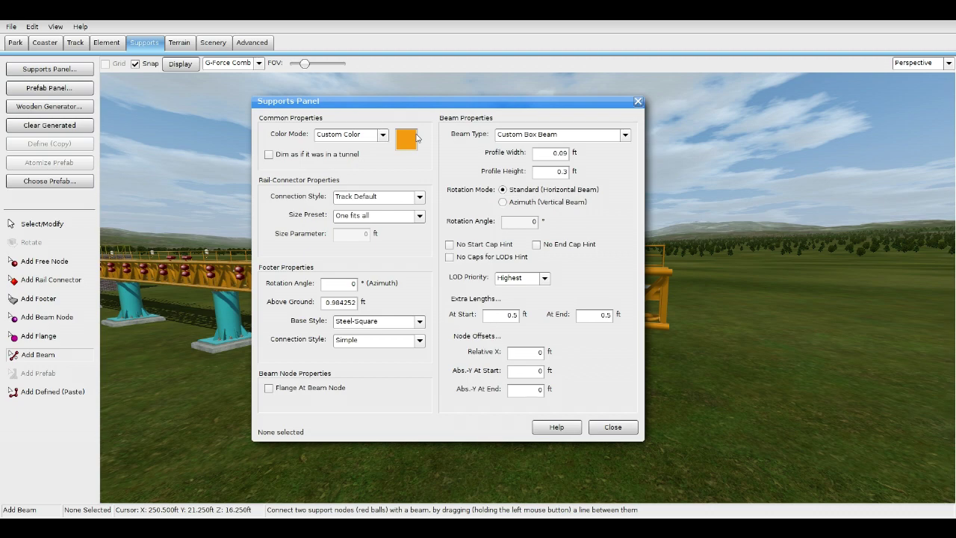
click(407, 139)
click(451, 394)
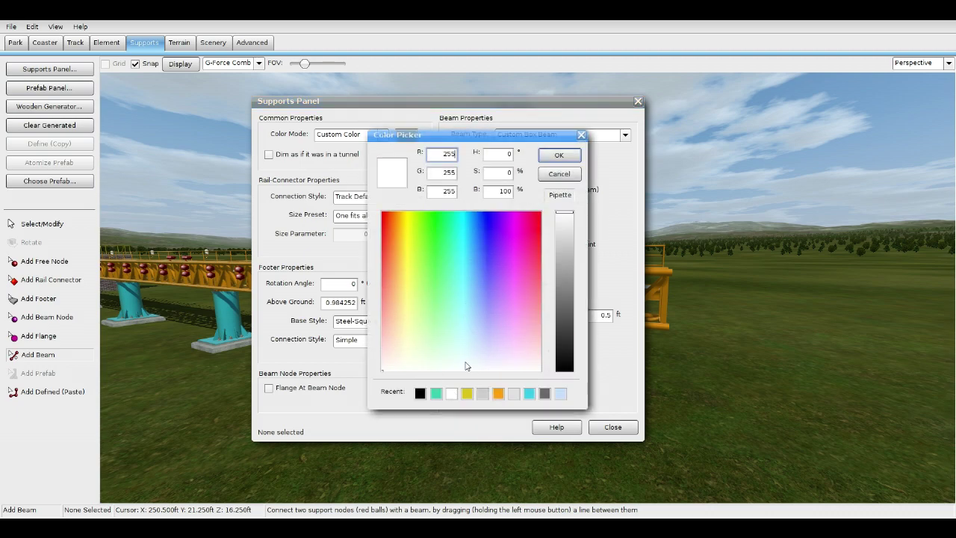
click(557, 155)
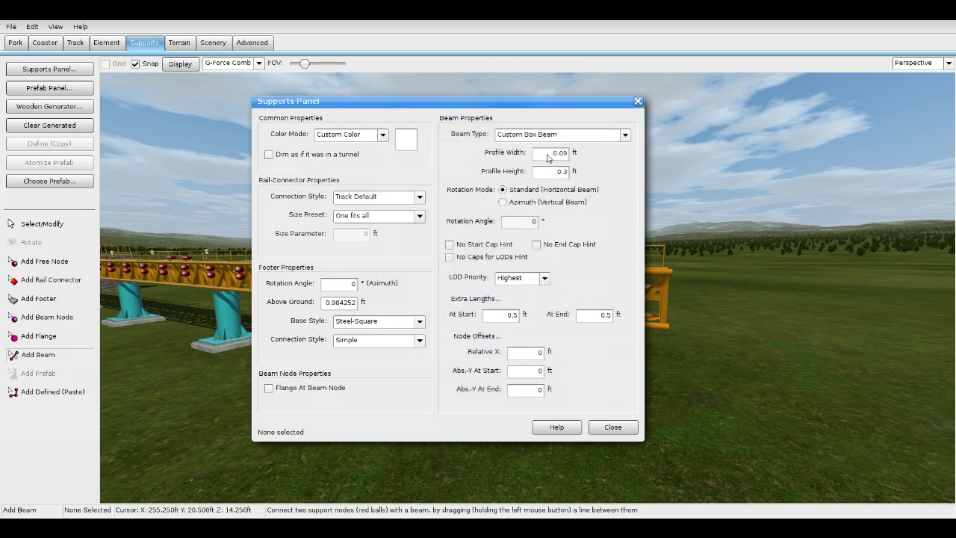
Step: Set the box beam profile to 0.1 ft wide and 1 ft high, with extra lengths of 0 at start and -0.5 ft at end
click(548, 154)
text(0.1)
key(Tab)
click(499, 318)
click(602, 318)
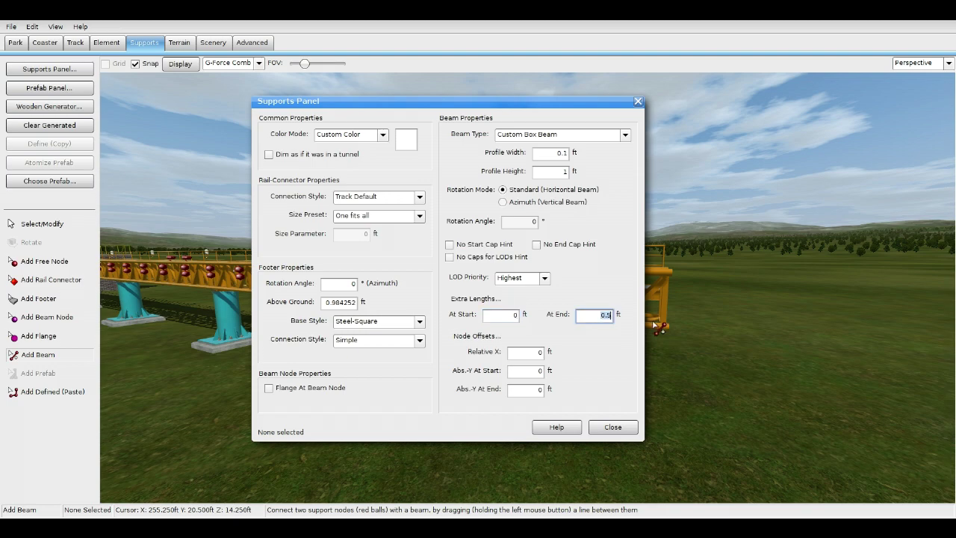
key(BackSpace)
click(611, 427)
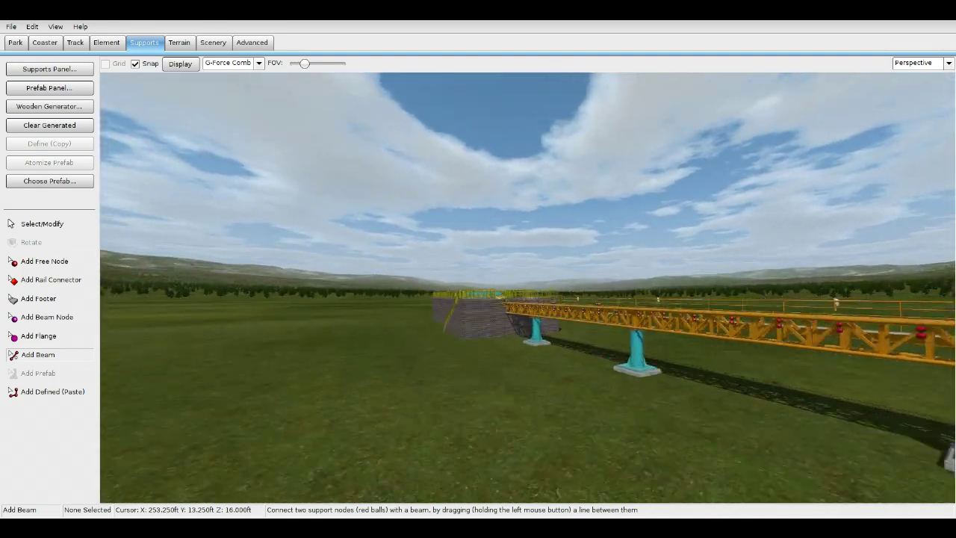
Step: Connect the nodes beside the track with white box beams in the Top view, from the station to the far end
key(w)
right_drag(806, 213, 806, 213)
key(s)
click(913, 66)
click(907, 77)
right_drag(485, 275, 657, 217)
scroll(398, 289, down, 3)
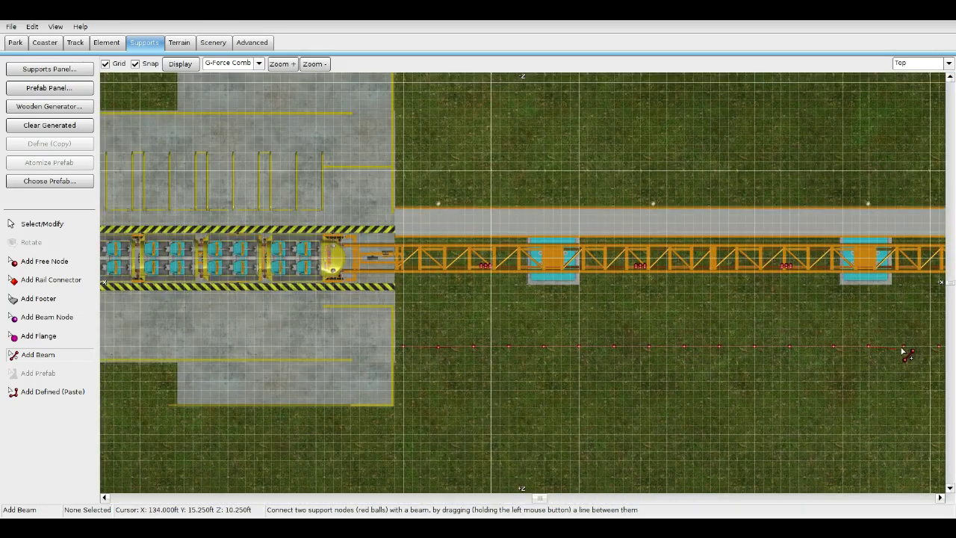
right_drag(917, 352, 604, 324)
right_drag(927, 339, 463, 357)
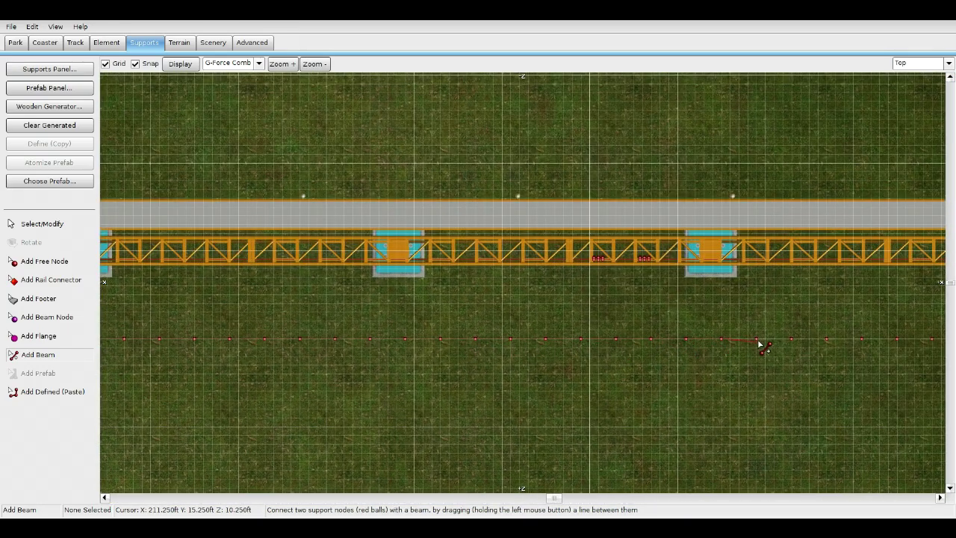
right_drag(881, 351, 479, 365)
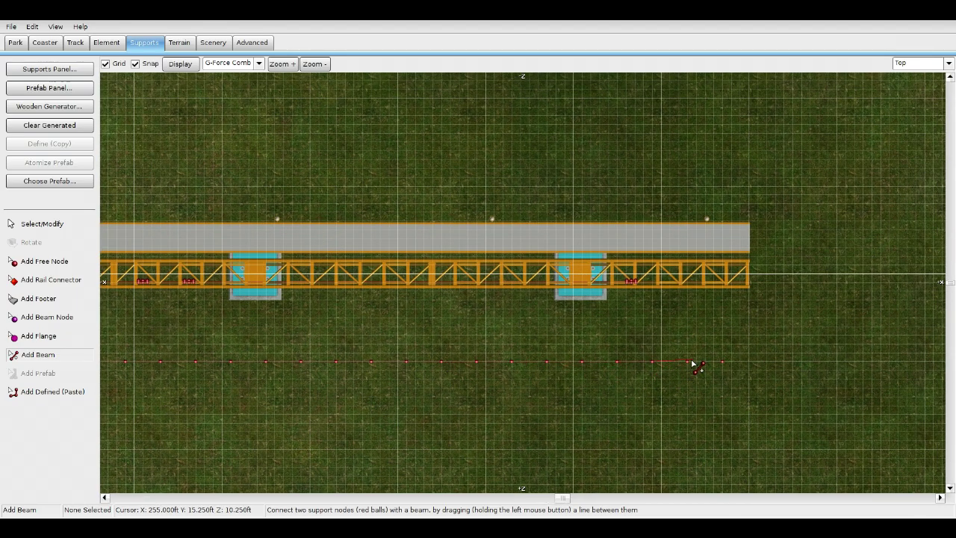
Step: Examine the two node rows and the new beams near the station wall in the Perspective view
click(947, 63)
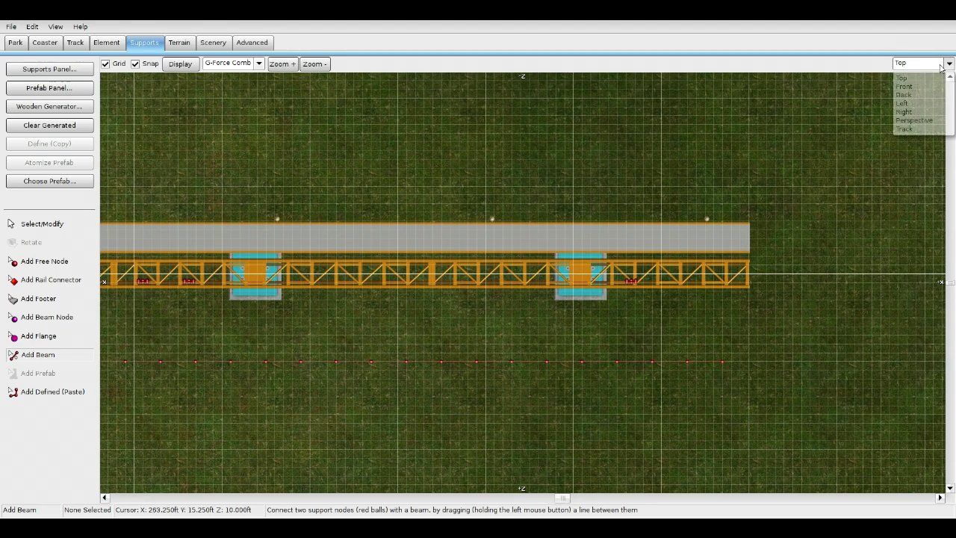
click(912, 119)
right_drag(528, 288, 535, 251)
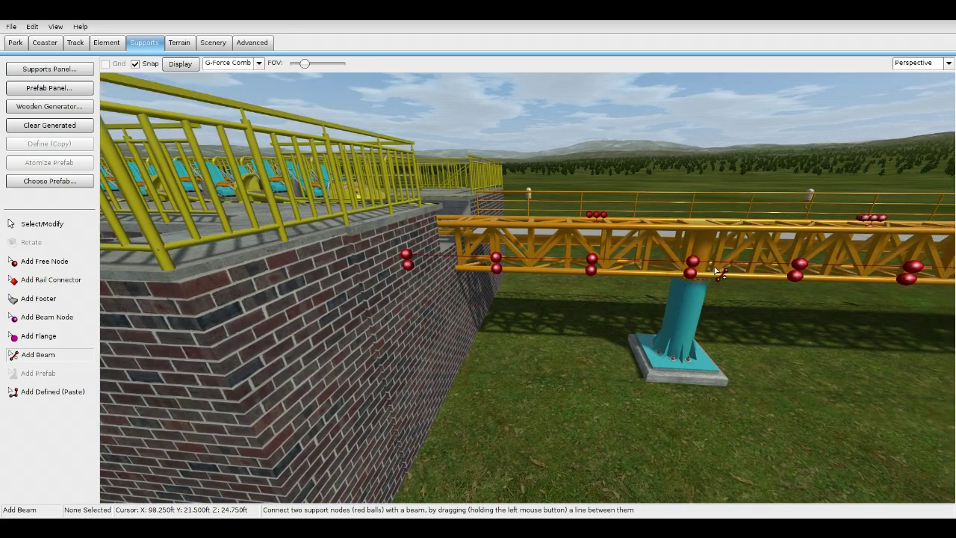
right_drag(463, 281, 462, 267)
scroll(462, 267, up, 3)
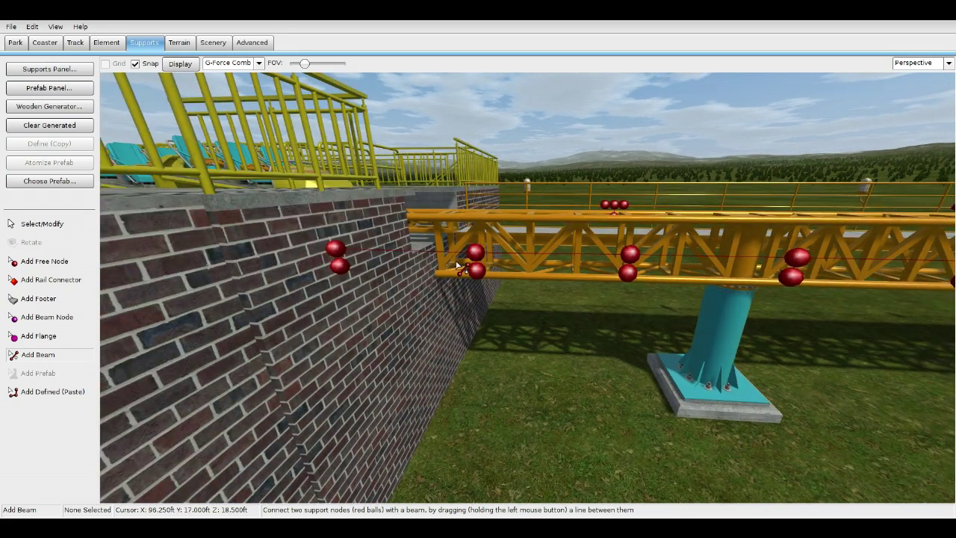
drag(333, 264, 332, 239)
middle_drag(475, 260, 164, 263)
scroll(475, 259, down, 3)
middle_drag(448, 257, 642, 254)
scroll(463, 254, up, 4)
right_drag(463, 254, 422, 236)
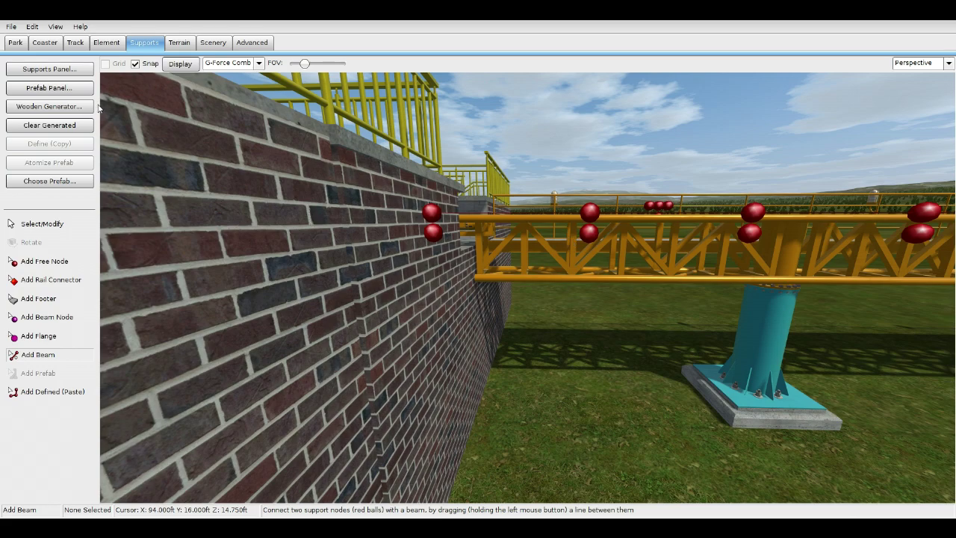
Step: Set the beam color to black and the box beam profile to 0.2 ft wide and 0.2 ft high
click(61, 71)
click(405, 135)
click(420, 393)
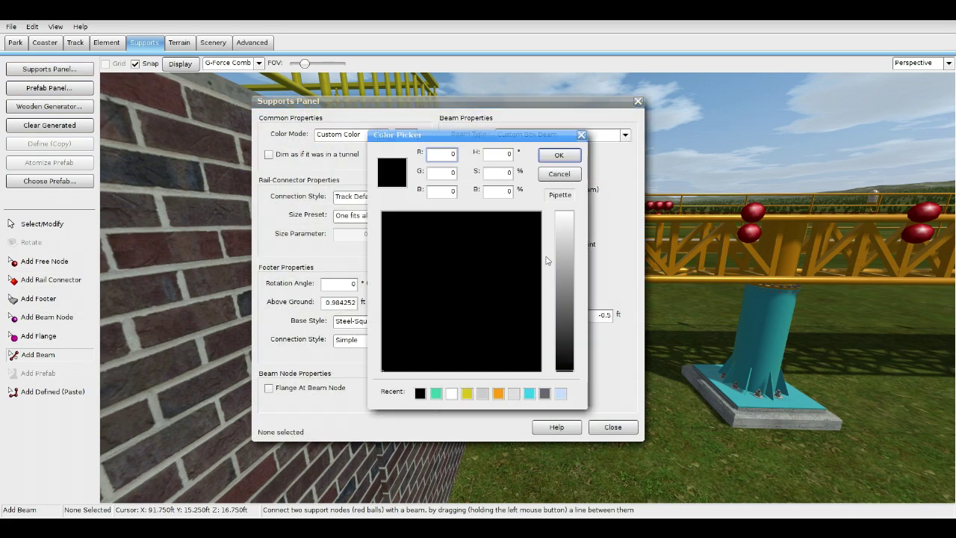
click(557, 156)
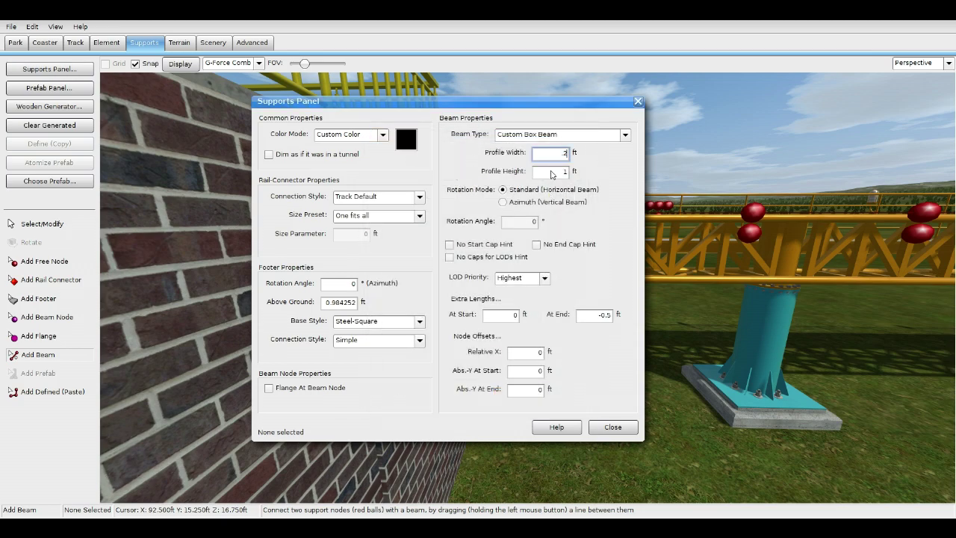
key(Tab)
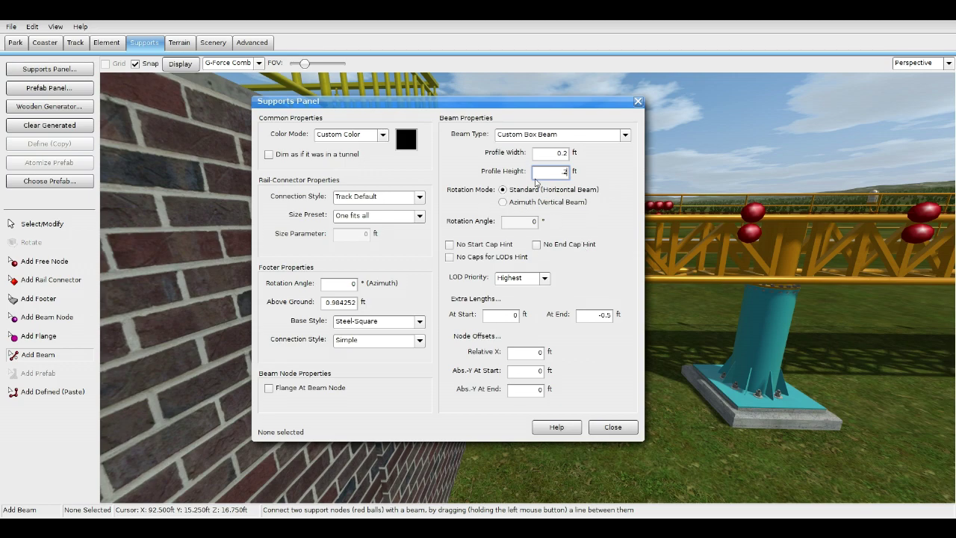
key(Tab)
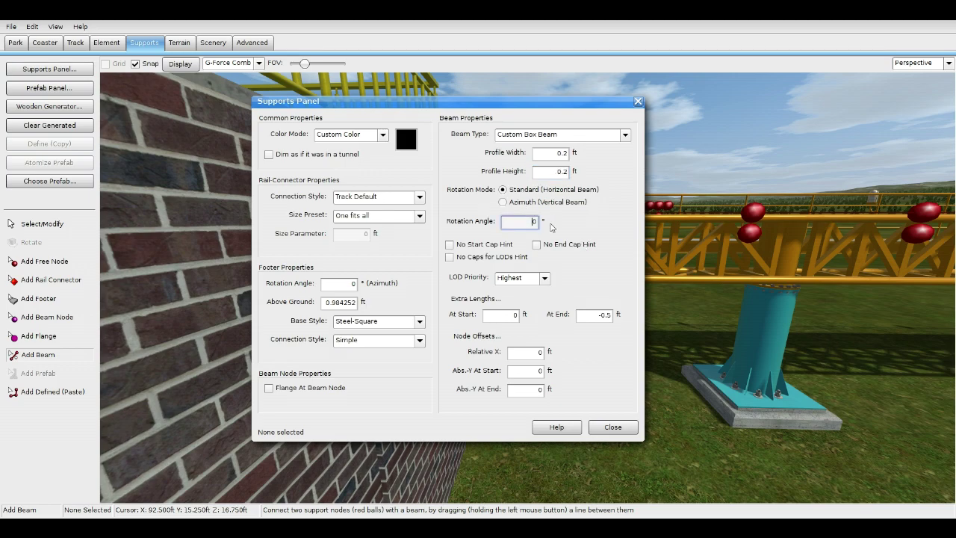
Step: Set the extra beam lengths to 0.5 ft at both start and end
click(593, 318)
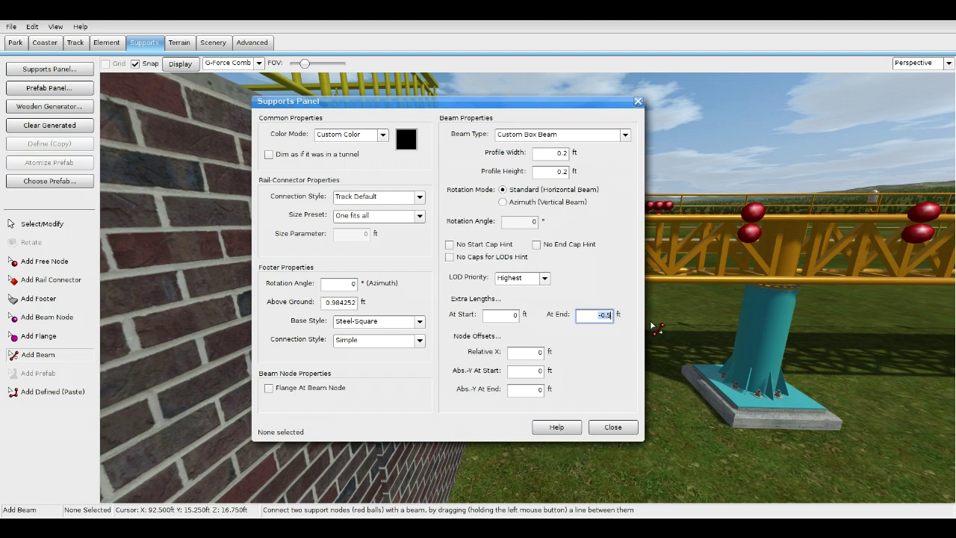
click(499, 319)
text(0.5)
click(596, 317)
drag(497, 320, 640, 323)
click(611, 427)
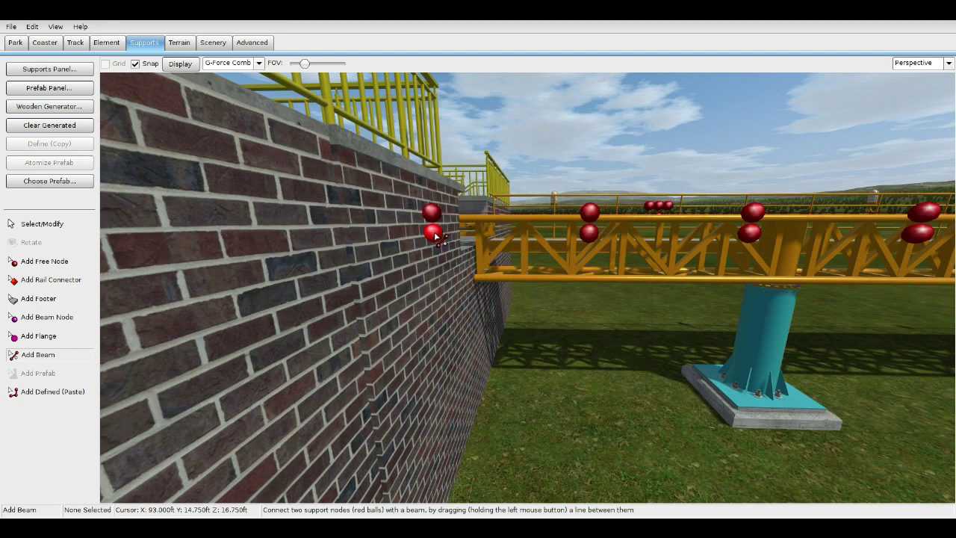
Step: Connect the lower row of nodes with a black box beam along the full length of the track
scroll(437, 285, down, 3)
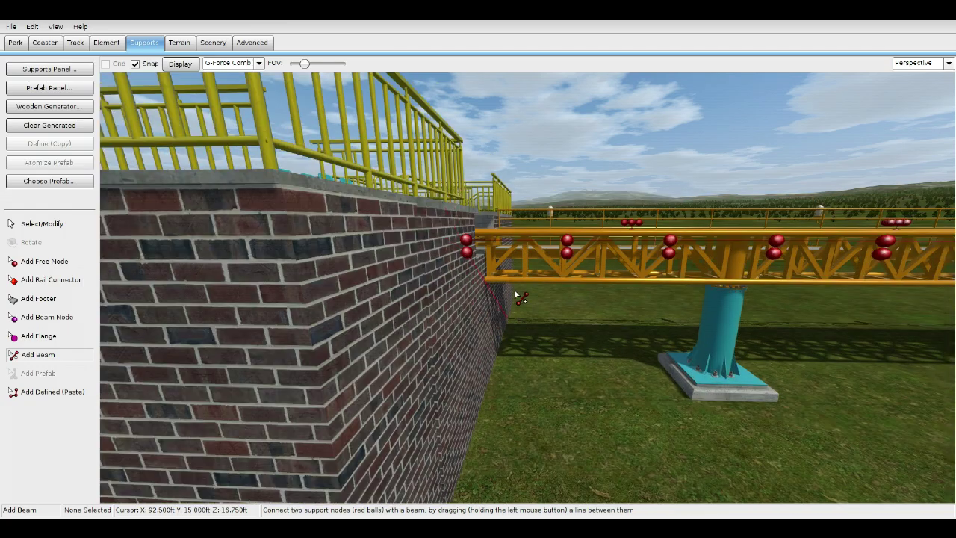
middle_drag(462, 266, 482, 252)
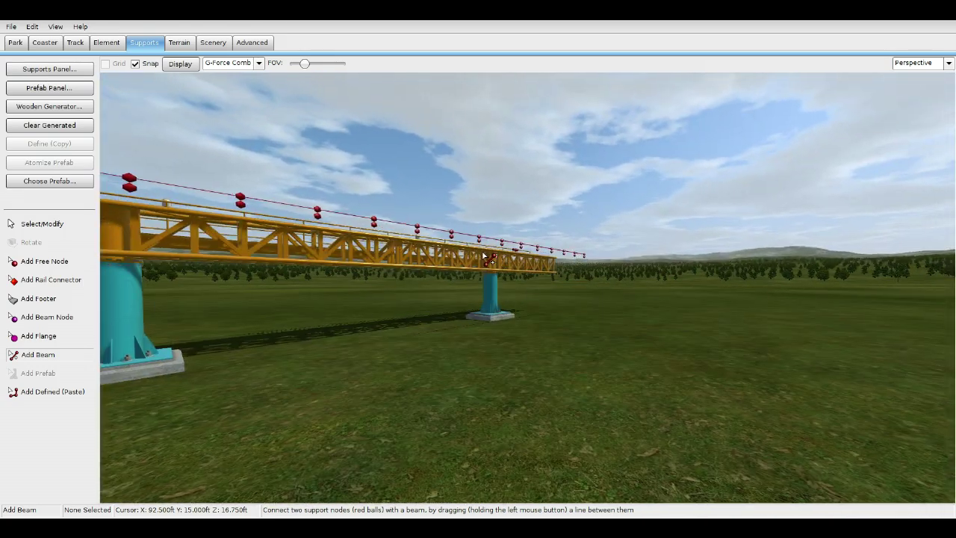
right_drag(275, 231, 323, 210)
drag(322, 210, 460, 205)
right_drag(460, 204, 426, 187)
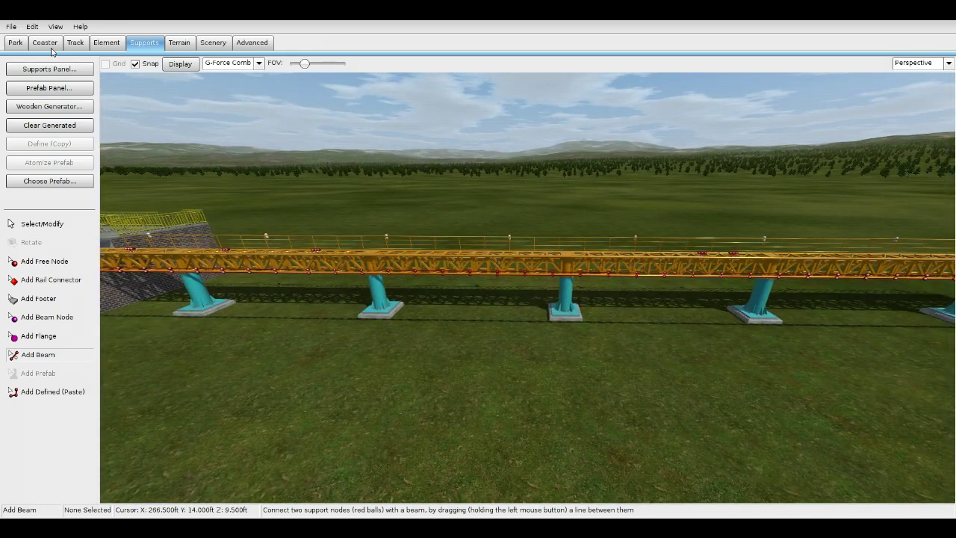
Step: Freeze the Scenery coaster and examine the rendered white and black beams along the track
click(51, 45)
click(41, 251)
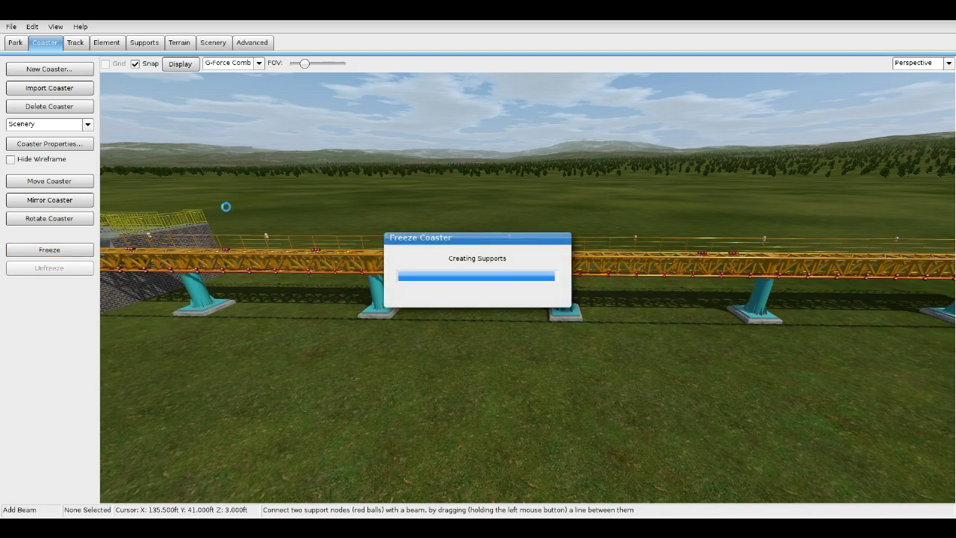
key(a)
key(w)
right_drag(226, 207, 373, 194)
key(w)
key(a)
key(s)
right_drag(496, 224, 366, 224)
key(a)
key(w)
mouse_move(222, 209)
right_down()
mouse_move(222, 192)
mouse_move(223, 210)
right_up()
Step: Unfreeze the Scenery coaster and pick out the upper-row beam that skips over a node
click(40, 265)
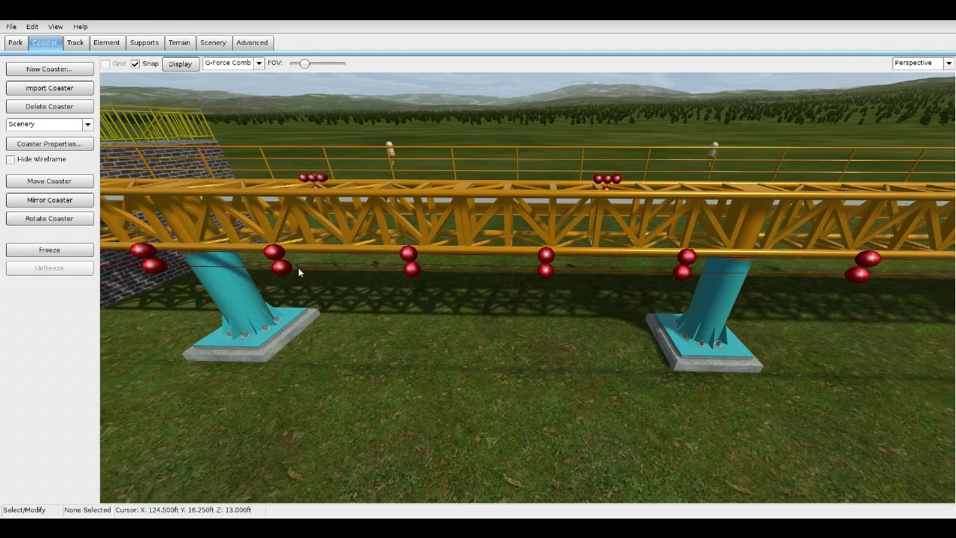
click(490, 256)
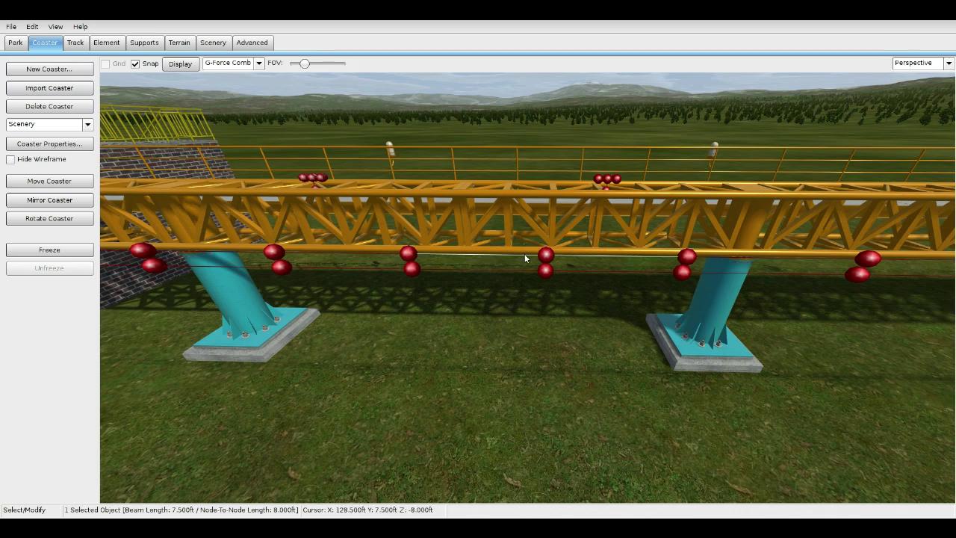
click(522, 260)
Step: Delete the beam that skips a node and set new beams to white custom box beams, 0.1 ft wide and 1 ft high
click(154, 46)
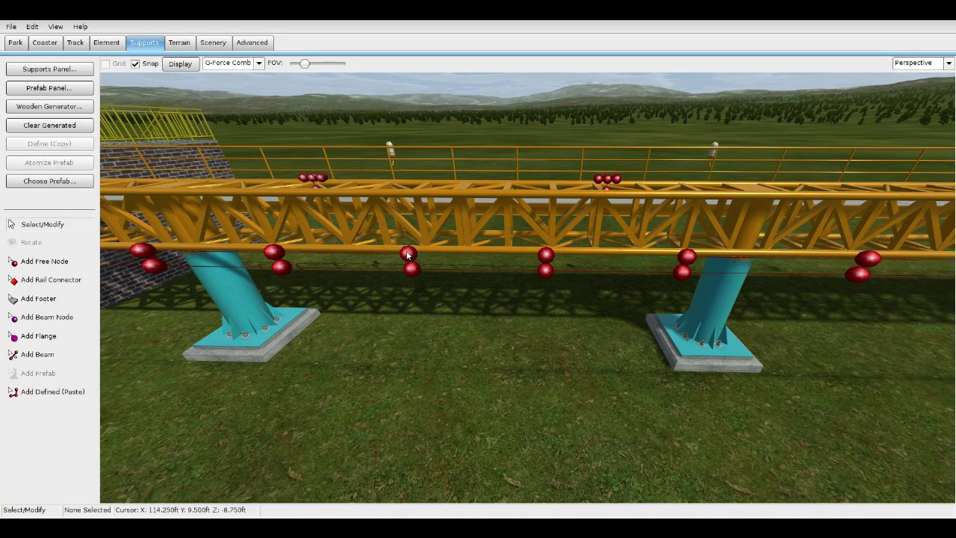
click(79, 359)
click(50, 69)
click(398, 135)
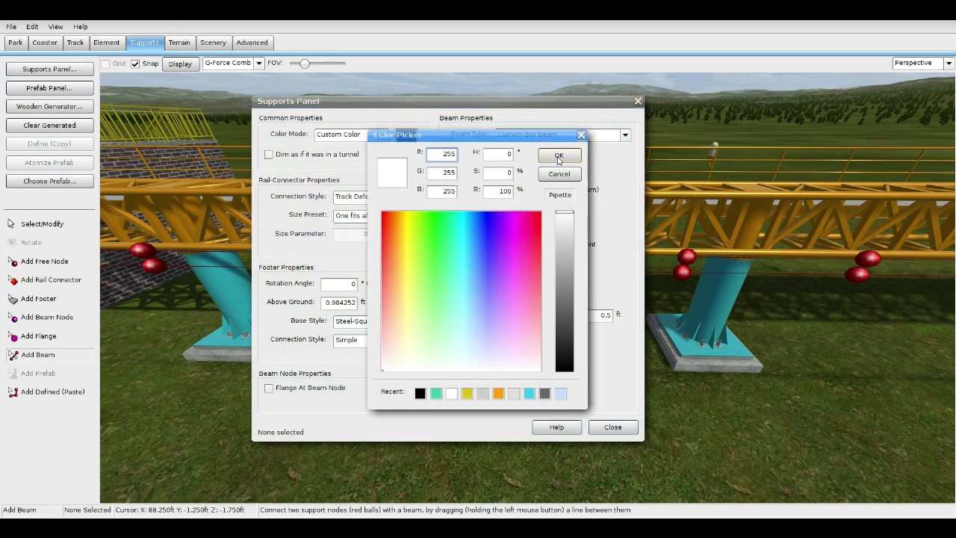
click(559, 156)
key(Tab)
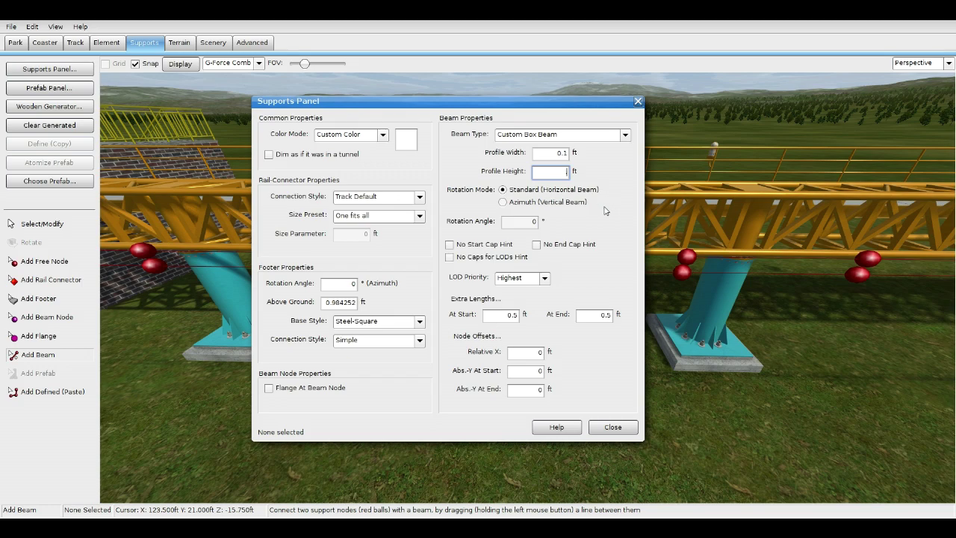
Step: Set the extra beam lengths to 0 ft at start and -0.5 ft at end, and reconnect the gap through the skipped node
click(504, 316)
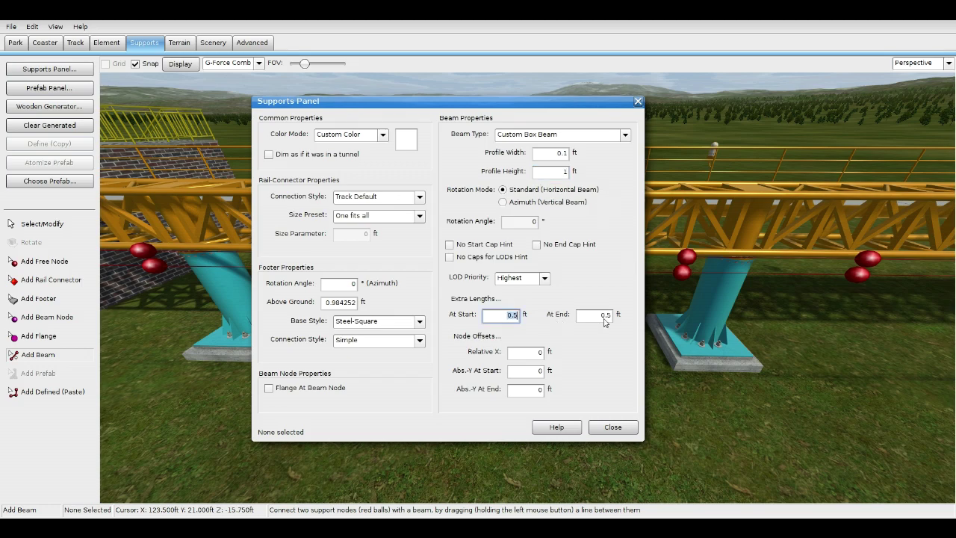
click(602, 315)
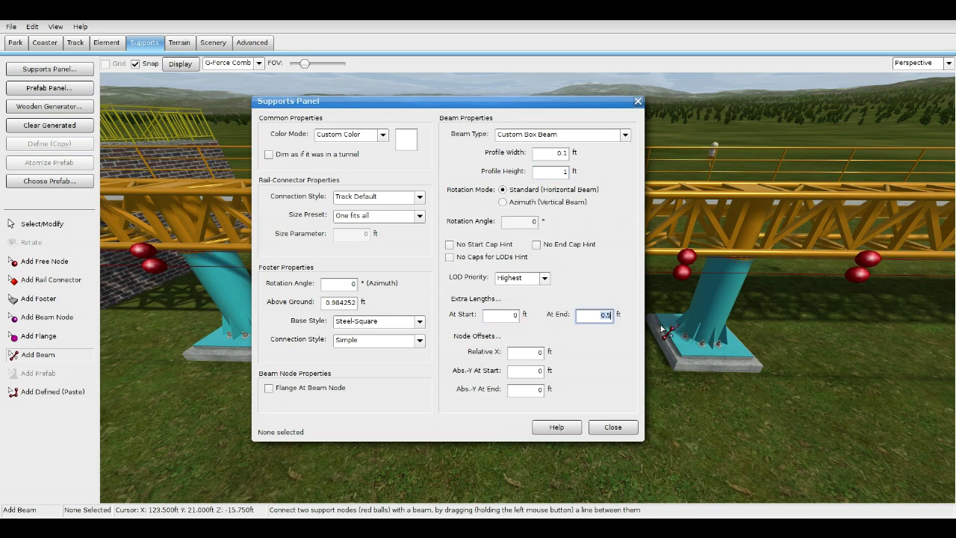
click(619, 430)
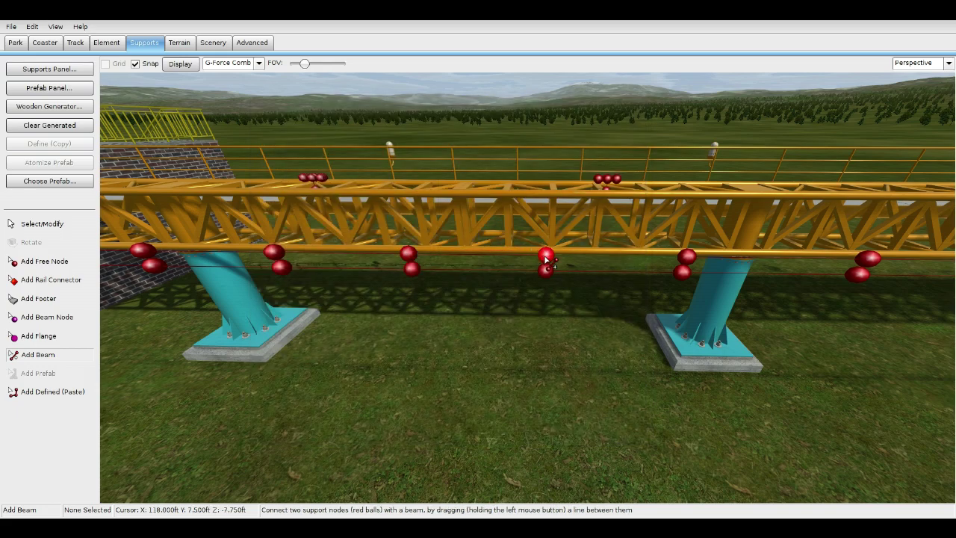
Step: Freeze the Scenery coaster and examine the white panels and black beam along the track up to its far end
click(48, 45)
click(51, 251)
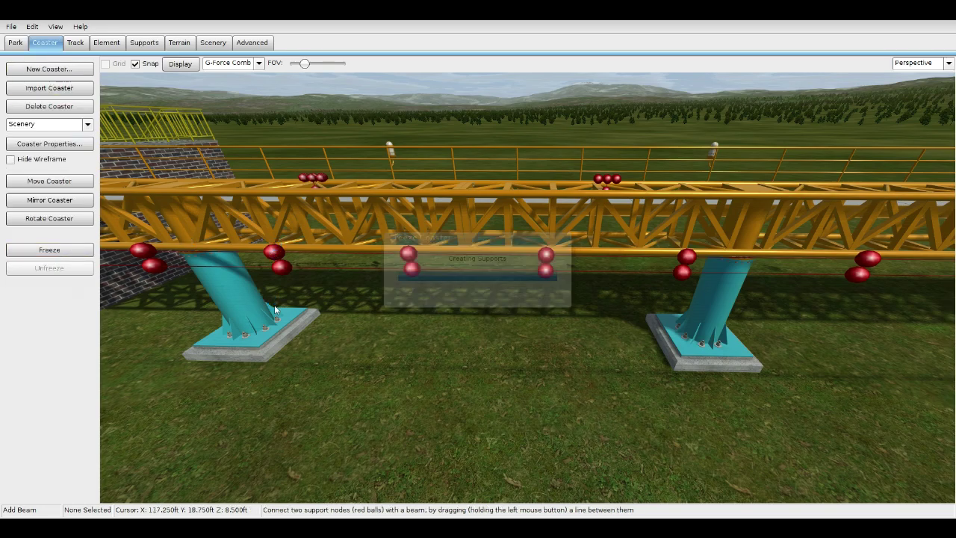
key(s)
key(a)
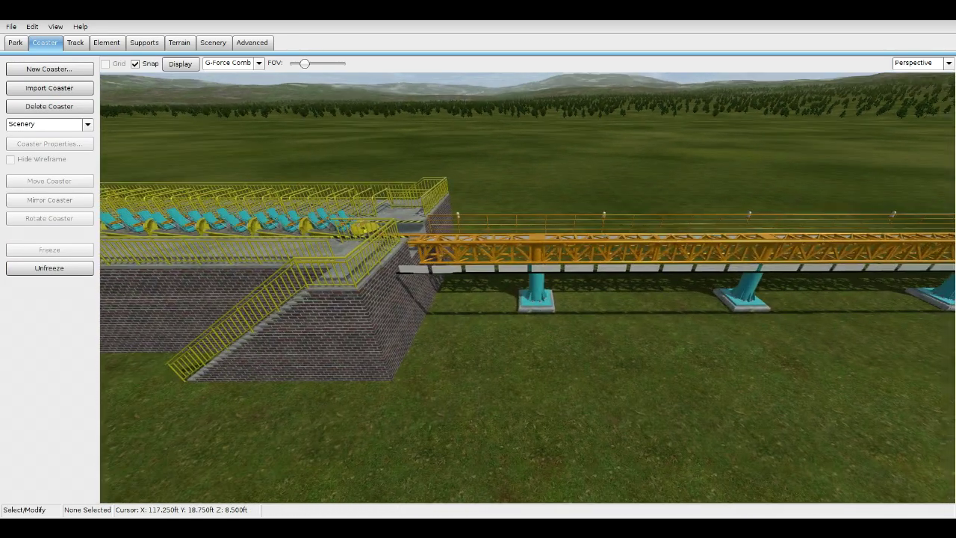
key(d)
key(w)
key(d)
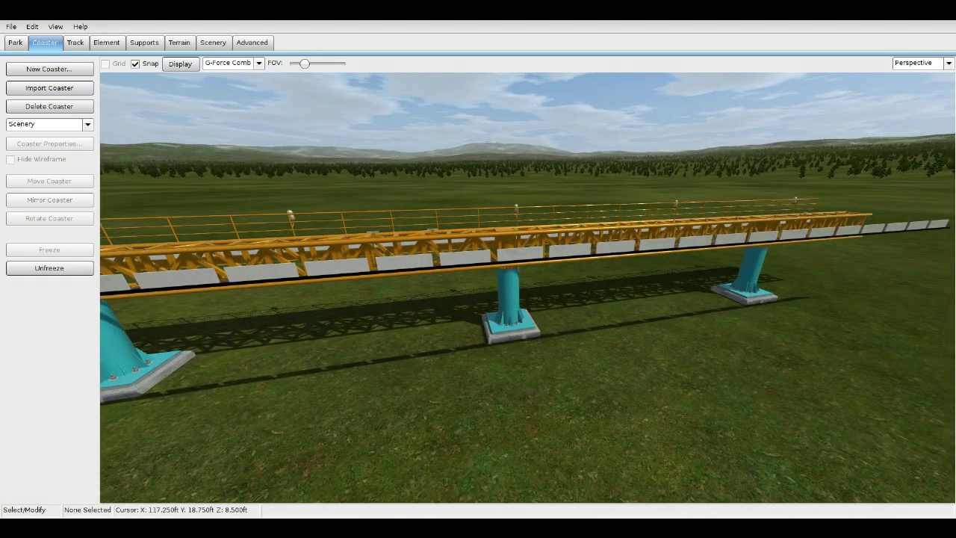
key(w)
key(w)
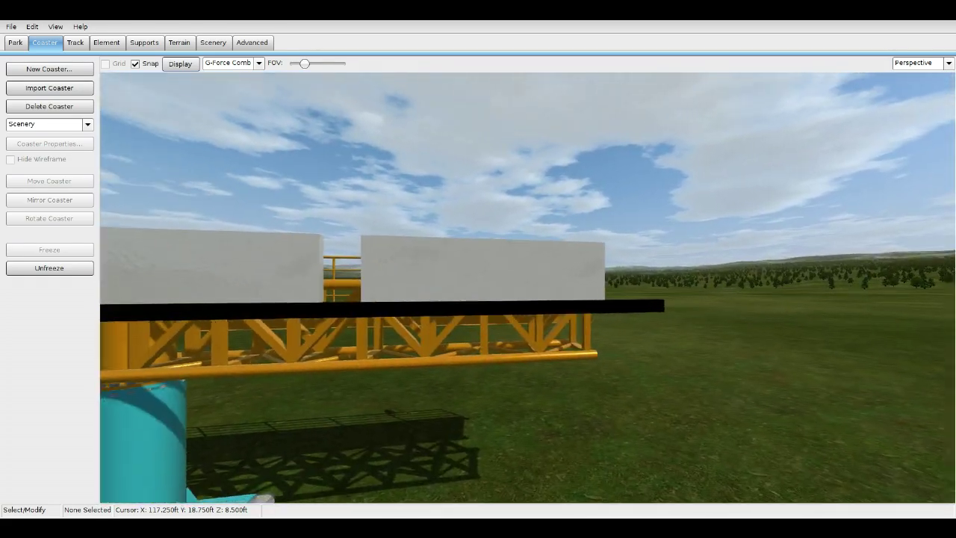
key(a)
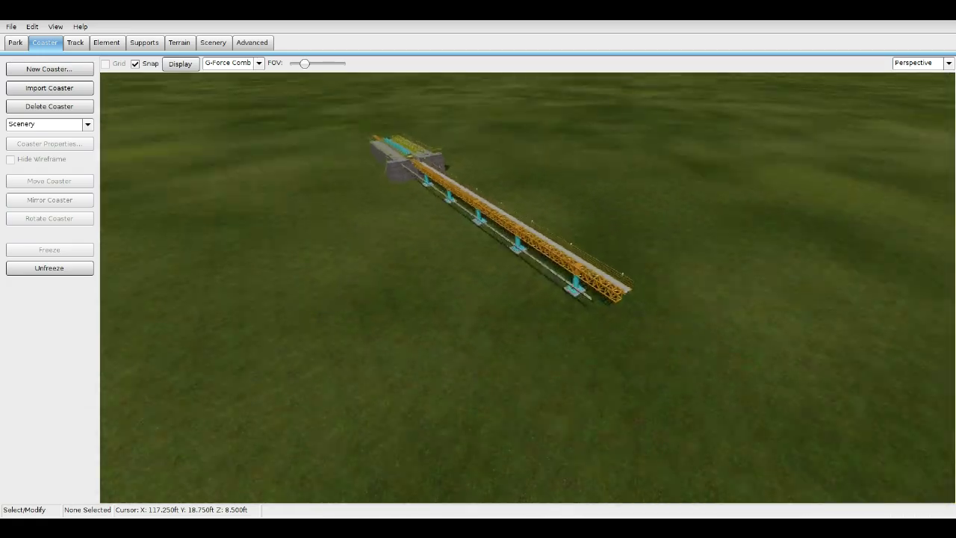
Step: Unfreeze the Scenery coaster and select the whole row of nodes and beams beside the track in the top view
click(49, 268)
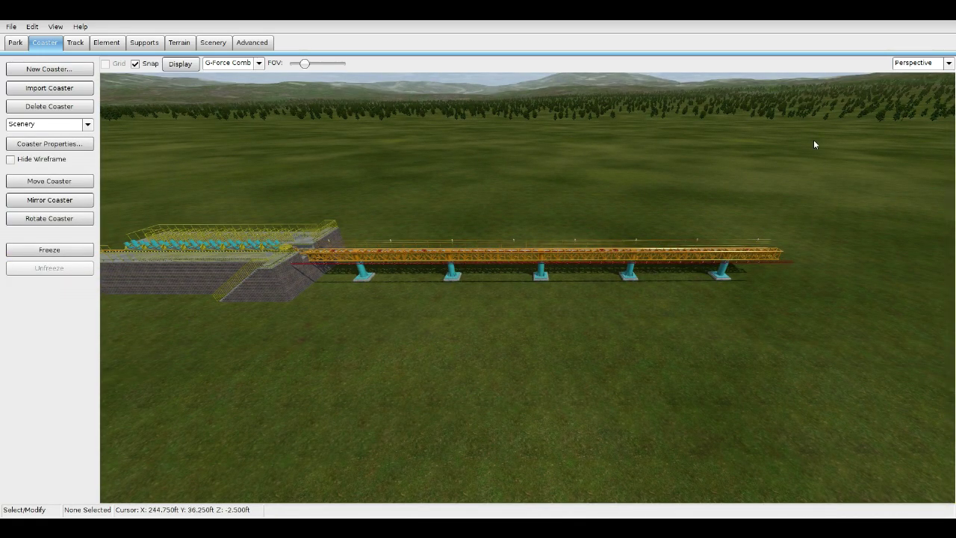
click(921, 63)
click(916, 84)
scroll(390, 381, down, 2)
scroll(391, 377, down, 3)
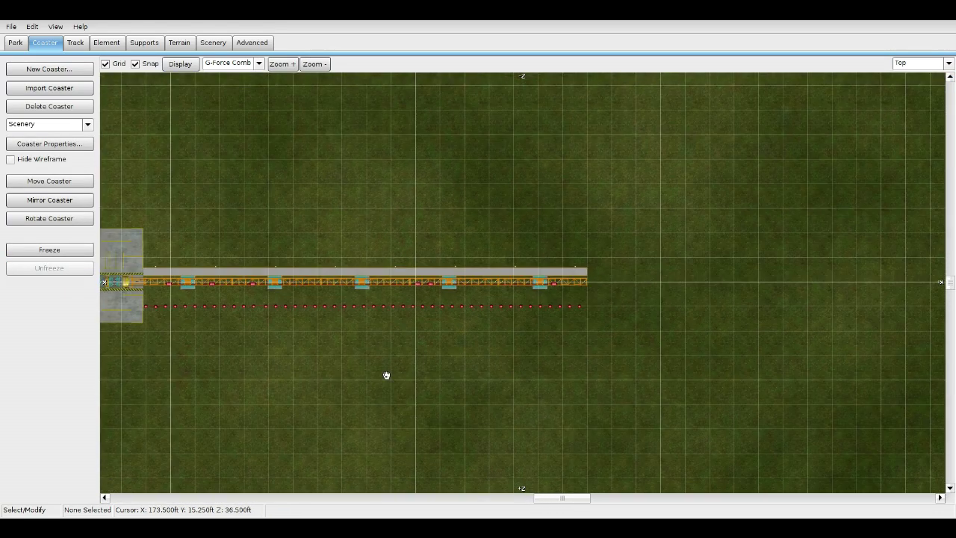
key(Left)
key(Left)
drag(406, 306, 776, 316)
middle_drag(777, 318, 616, 316)
Step: Move the selected nodes and beams sideways onto the track's centreline at Z 0 ft
scroll(359, 328, up, 2)
middle_drag(124, 332, 727, 313)
scroll(596, 334, up, 3)
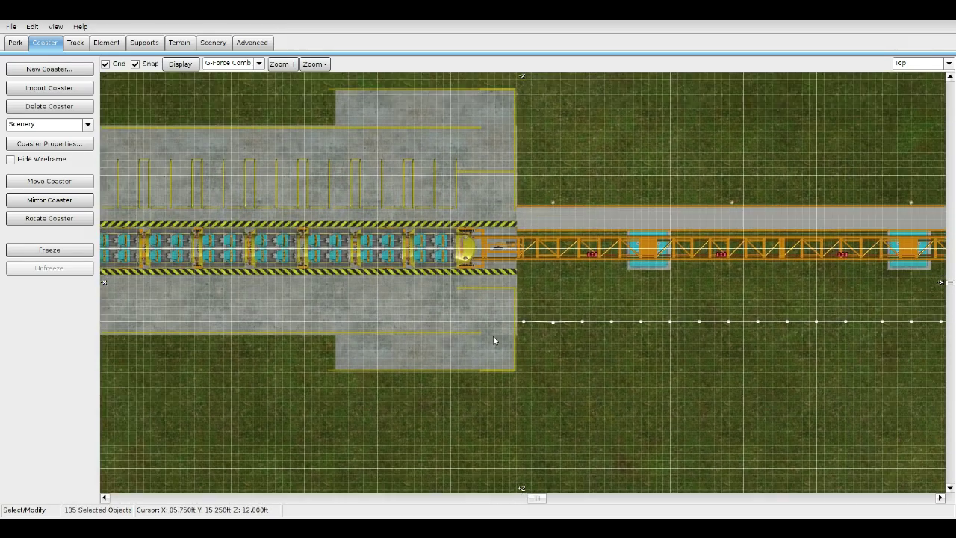
drag(523, 337, 523, 233)
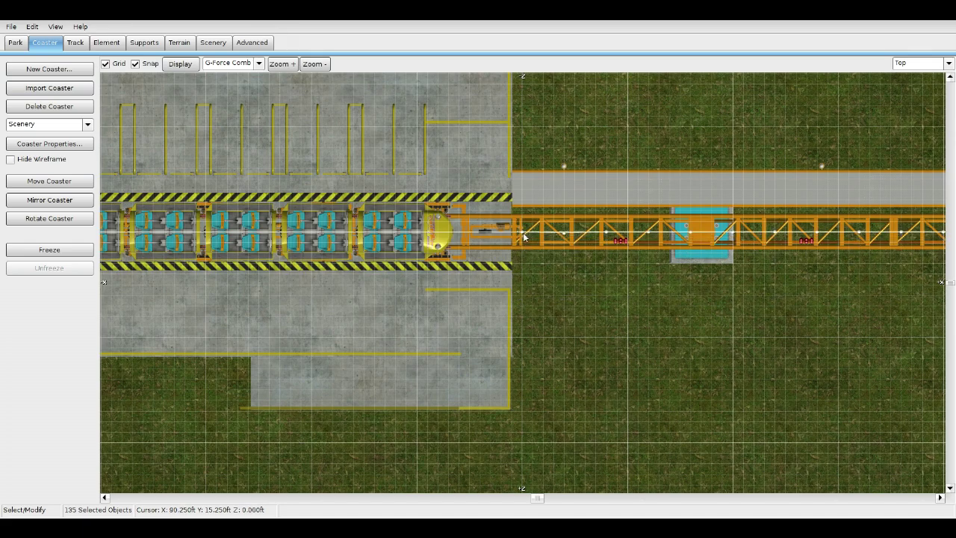
Step: Check the position of the moved nodes over the track near the station in the perspective view
click(948, 63)
click(919, 131)
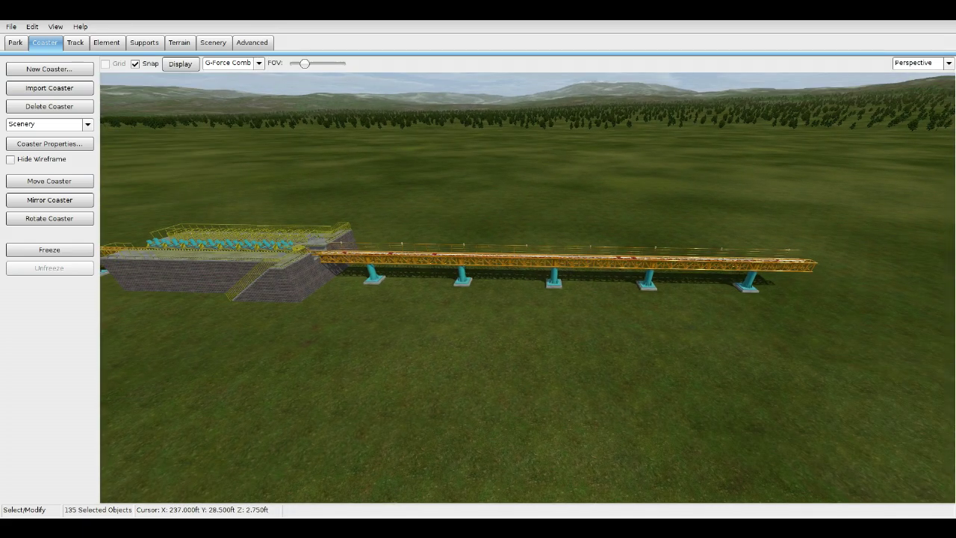
key(w)
right_drag(527, 288, 541, 200)
key(Up)
key(Up)
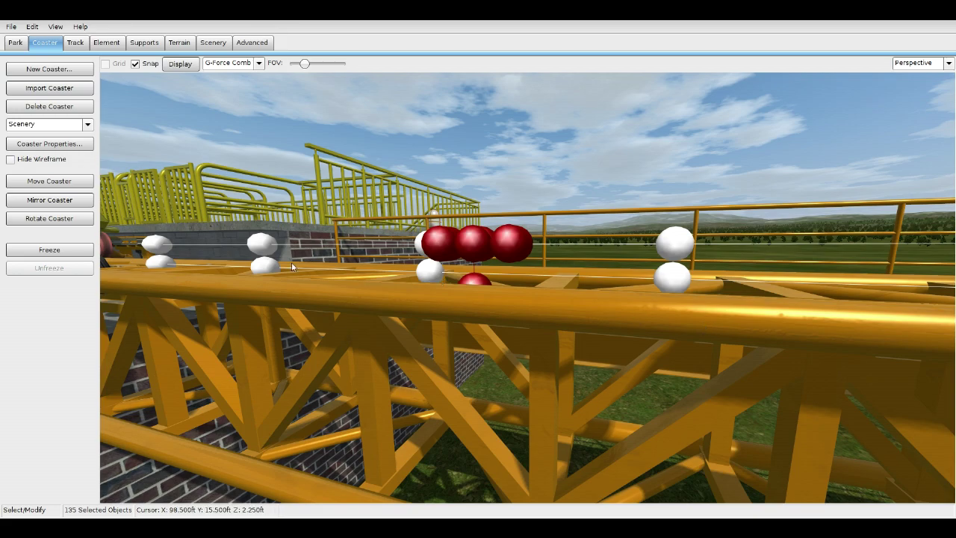
Step: Freeze the Scenery coaster and examine the rendered panels and black beam inside the track from several sides
click(49, 250)
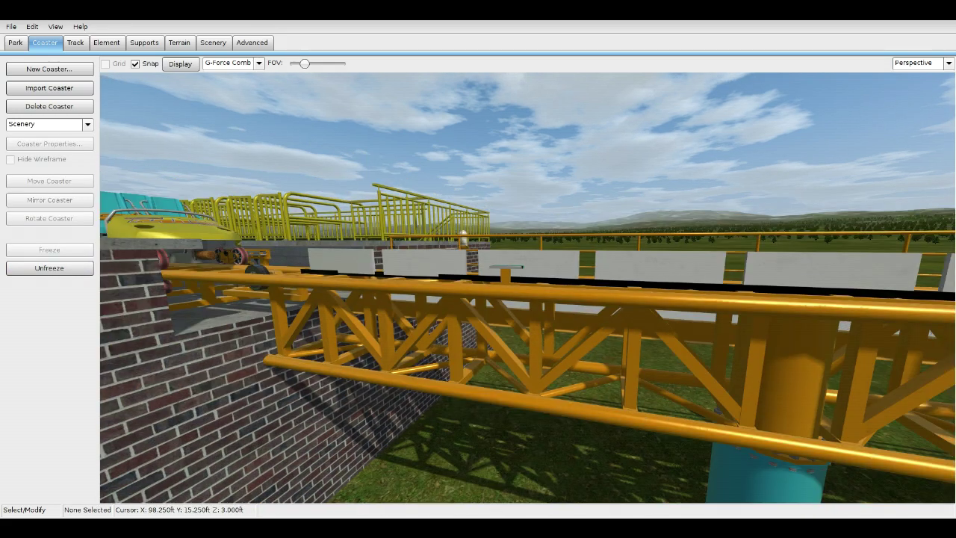
key(d)
right_drag(527, 287, 582, 295)
key(a)
key(w)
key(a)
key(w)
key(w)
key(d)
key(s)
key(w)
key(d)
key(w)
key(a)
key(w)
key(w)
key(a)
key(s)
right_drag(187, 280, 253, 280)
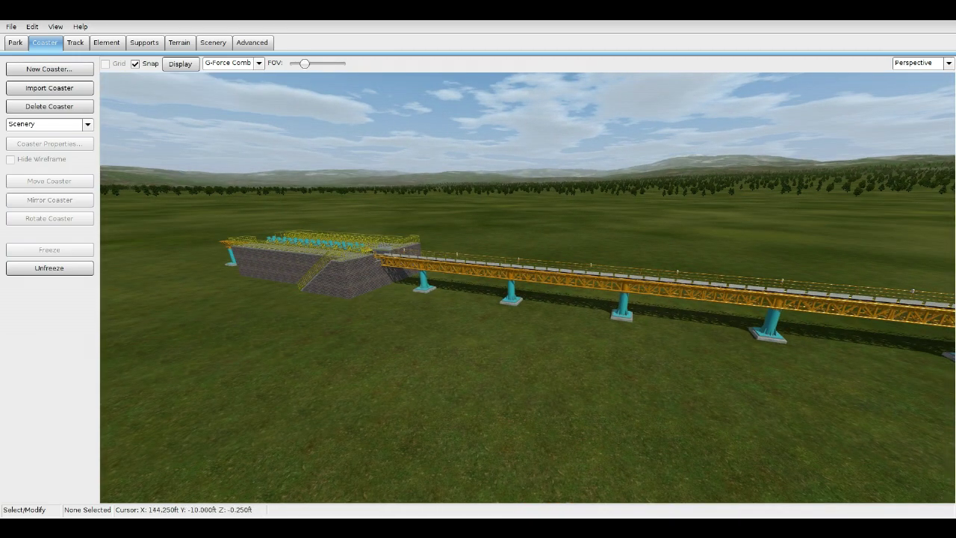
right_drag(429, 388, 518, 341)
key(w)
key(a)
key(w)
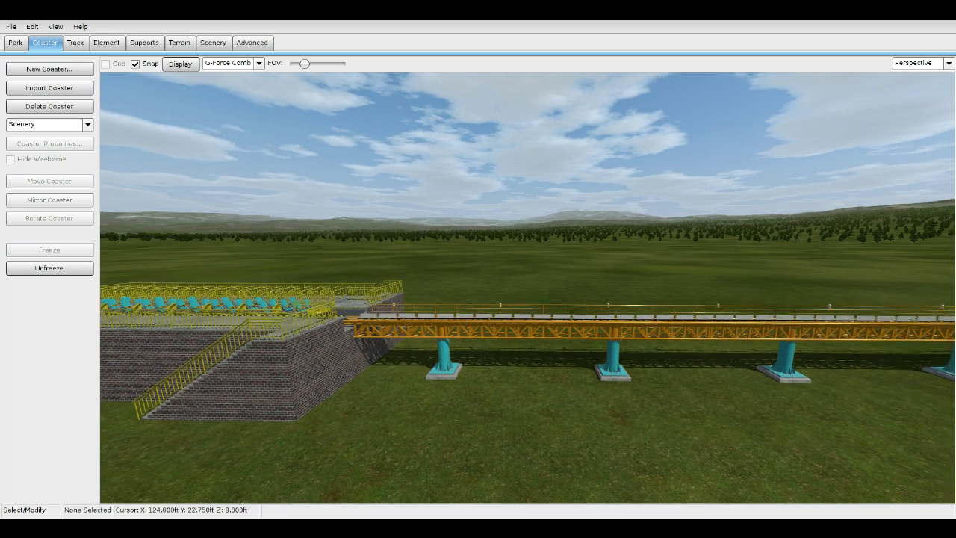
key(s)
right_drag(413, 426, 423, 453)
Step: Return to the top view at the station end of the track and unfreeze the Scenery coaster
click(931, 65)
click(907, 78)
scroll(480, 292, down, 3)
right_drag(480, 296, 384, 311)
scroll(384, 311, up, 3)
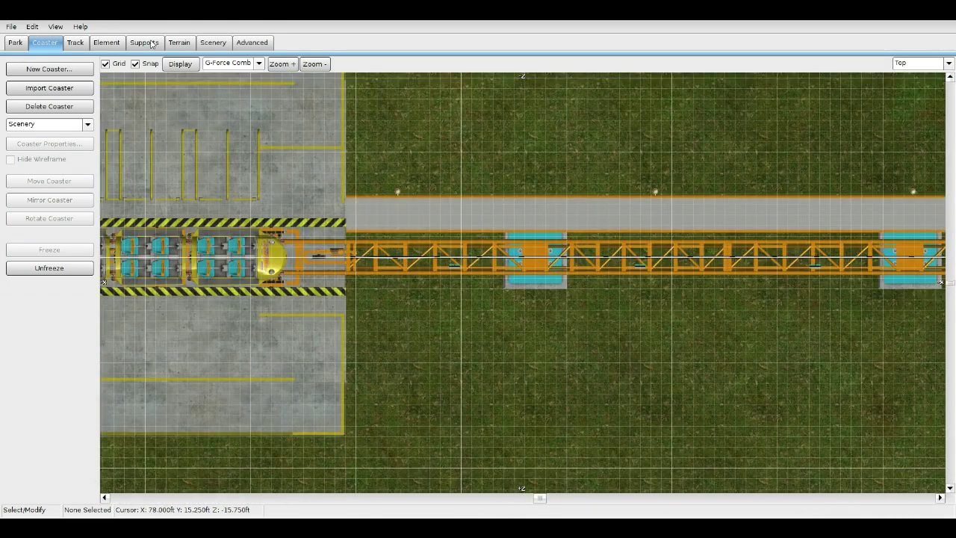
click(145, 42)
click(47, 44)
Step: Place free nodes beside the track at X 90, 95 and 100 ft along the Z 10 ft line
click(142, 43)
click(45, 261)
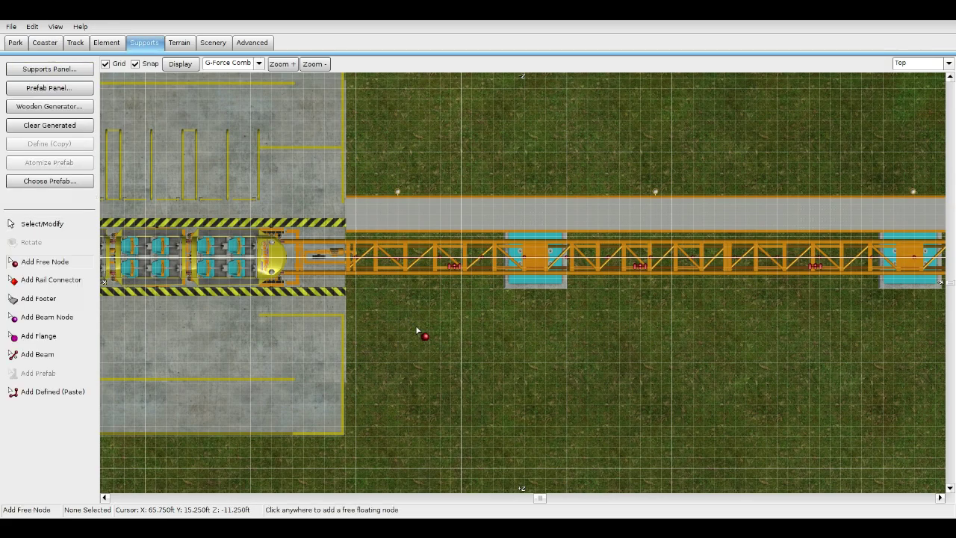
right_drag(420, 331, 436, 316)
scroll(368, 344, up, 1)
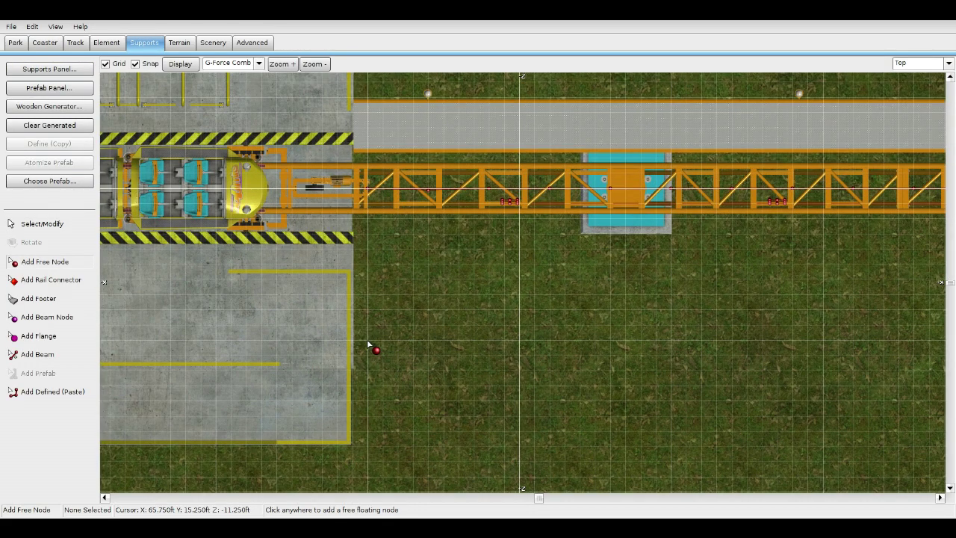
click(368, 343)
click(441, 339)
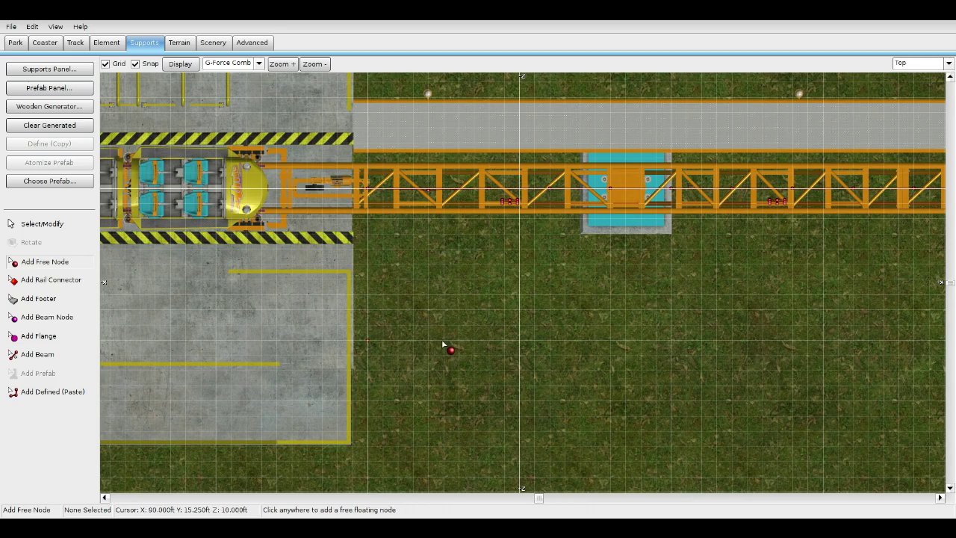
click(520, 344)
scroll(584, 350, down, 2)
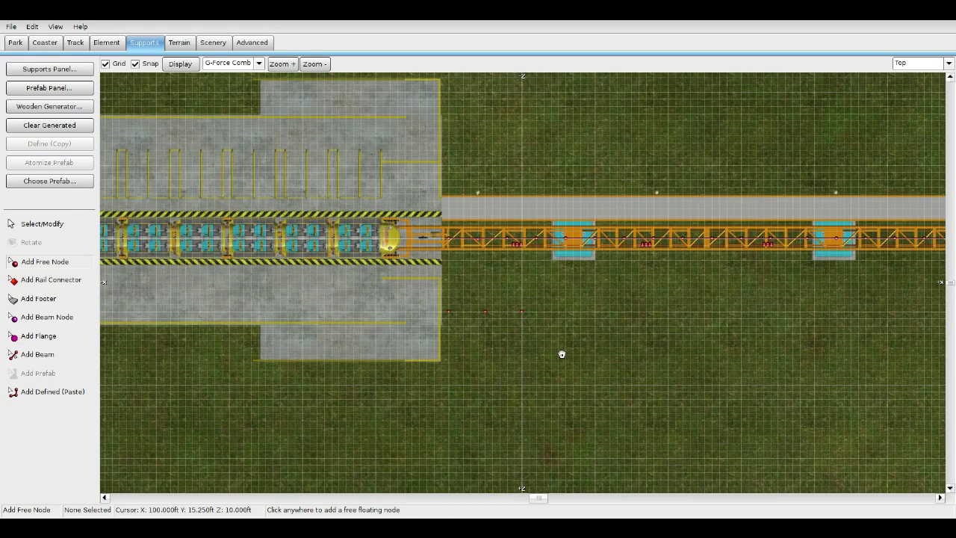
Step: Continue the row of free nodes along Z 10 ft at 5 ft spacing up to X 180 ft
right_drag(561, 353, 498, 355)
scroll(493, 353, up, 2)
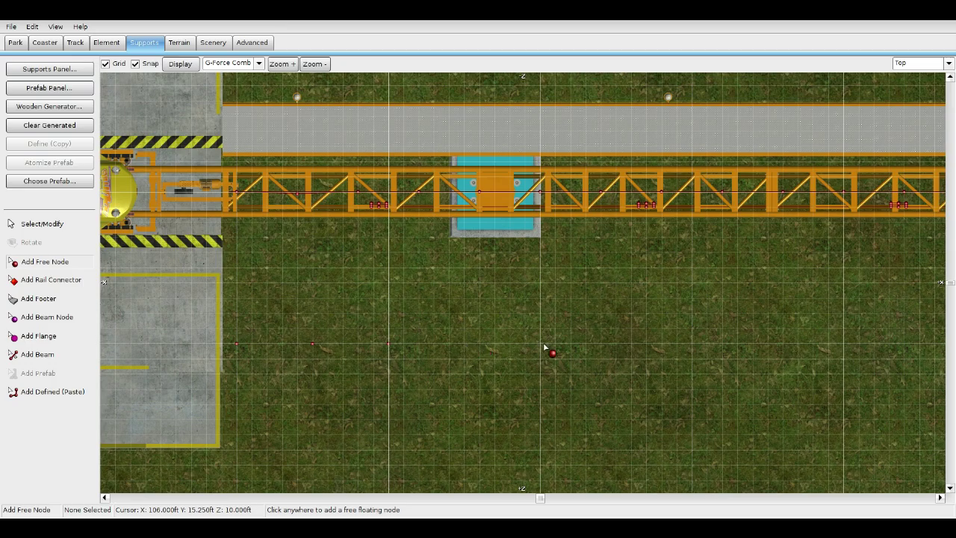
right_drag(731, 355, 483, 354)
click(443, 343)
click(519, 343)
click(595, 344)
scroll(604, 356, down, 2)
click(559, 318)
right_drag(648, 326, 504, 352)
scroll(535, 348, up, 2)
click(507, 358)
click(582, 358)
right_drag(656, 358, 434, 346)
click(432, 346)
click(508, 346)
right_drag(585, 346, 488, 348)
click(488, 349)
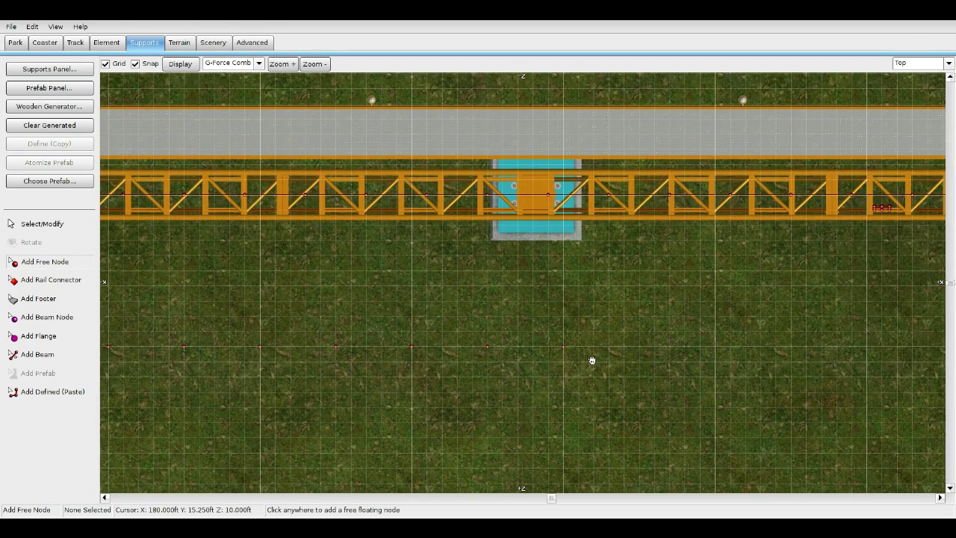
Step: Extend the row of free nodes at 5 ft spacing from X 180 ft to X 230 ft
click(482, 357)
click(557, 356)
click(634, 357)
right_drag(717, 367, 520, 352)
click(515, 344)
click(589, 343)
right_drag(668, 344, 514, 347)
click(515, 346)
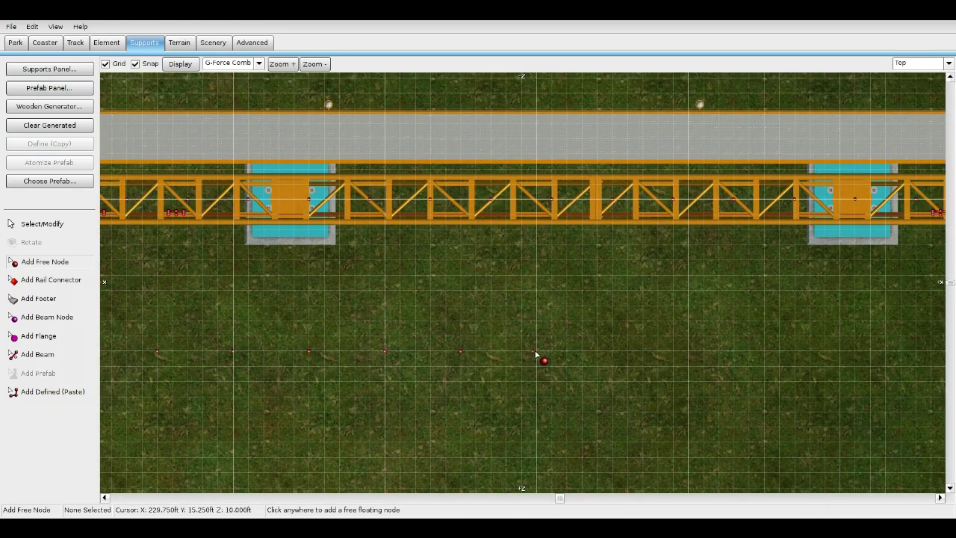
Step: Complete the row of free nodes at 5 ft spacing from X 230 ft to the far end of the track
right_drag(577, 363, 404, 356)
click(389, 343)
click(464, 343)
right_drag(542, 371, 408, 365)
click(407, 340)
click(482, 340)
right_drag(560, 342, 473, 348)
click(471, 344)
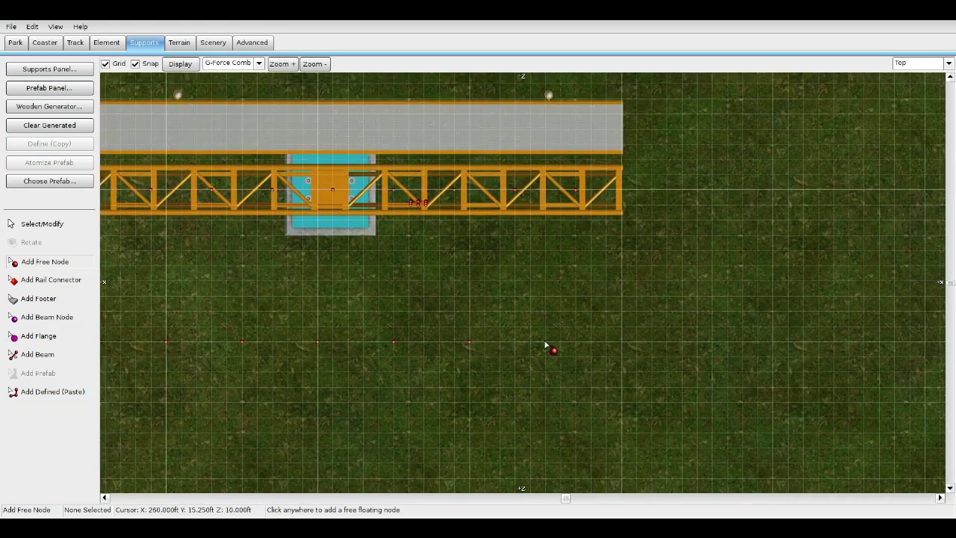
scroll(402, 301, down, 5)
right_drag(303, 281, 676, 308)
scroll(366, 302, down, 5)
key(Escape)
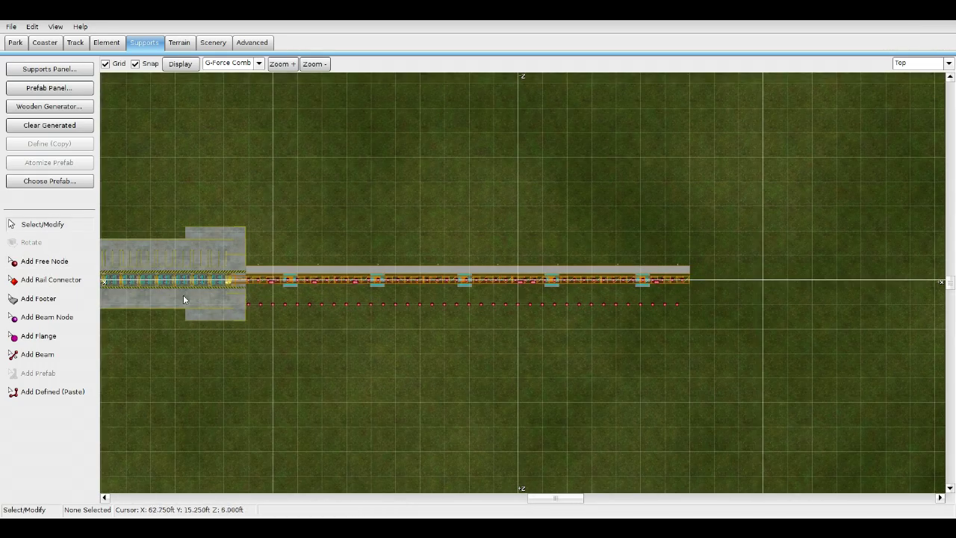
Step: In the perspective view, set the profile for new custom box beams to 0.8 ft wide and 2 ft high
right_drag(183, 296, 275, 301)
click(60, 354)
click(933, 64)
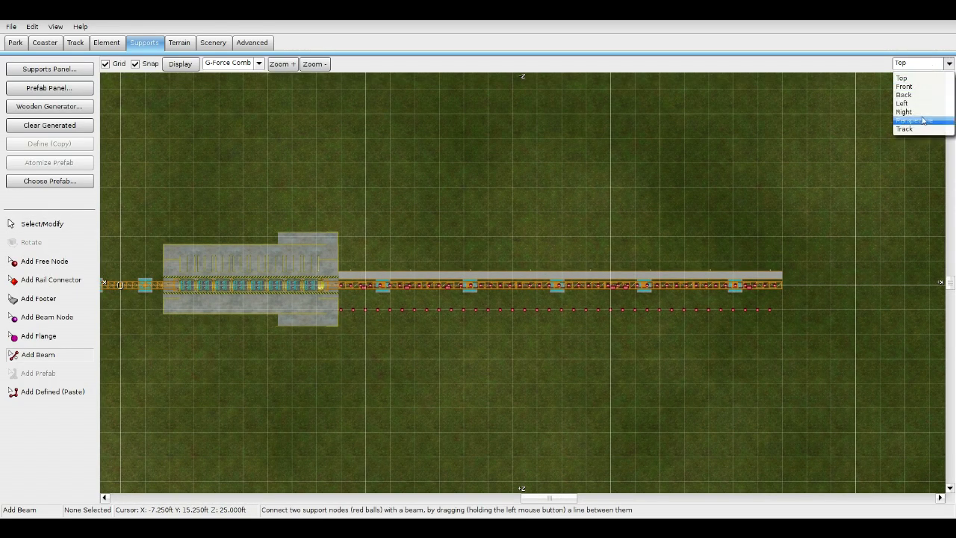
click(918, 120)
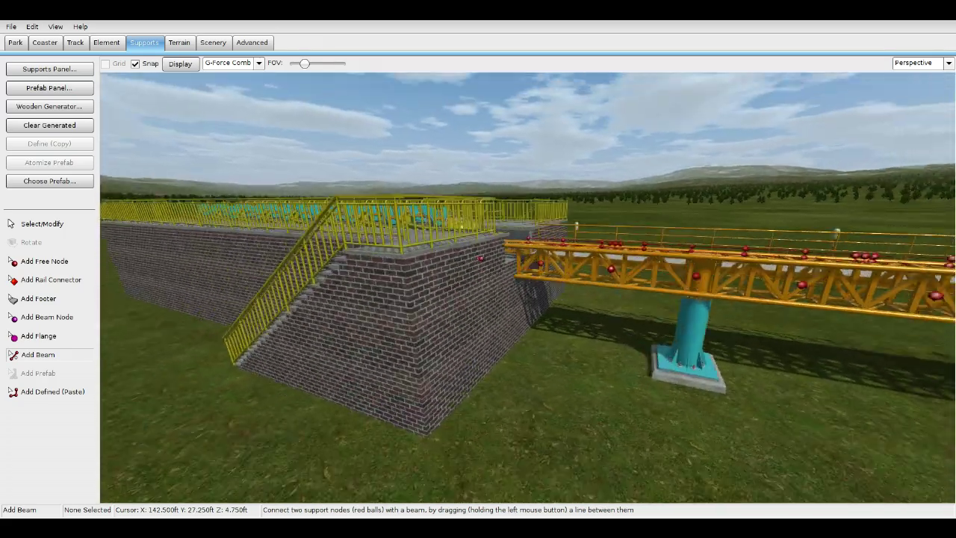
right_drag(598, 216, 672, 236)
click(50, 69)
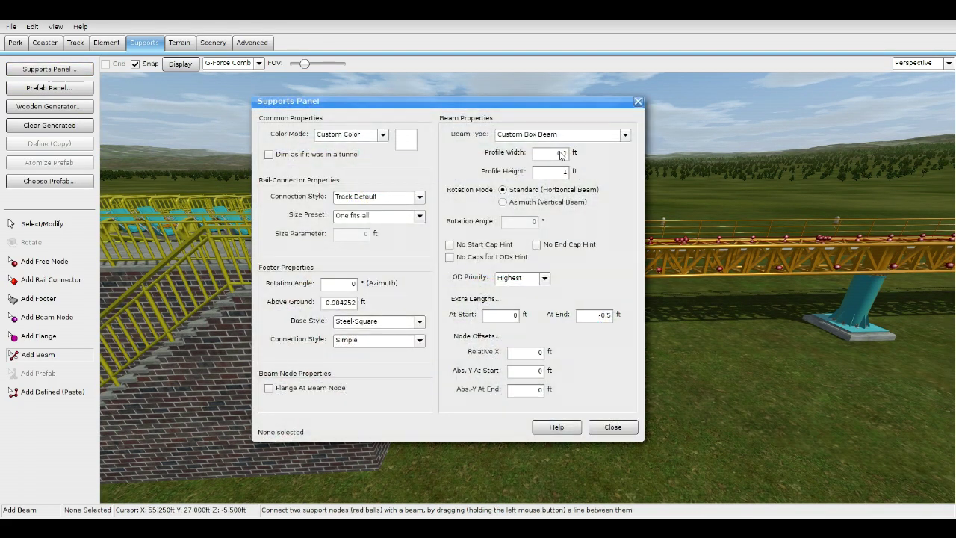
double_click(560, 153)
text(0.8)
key(Tab)
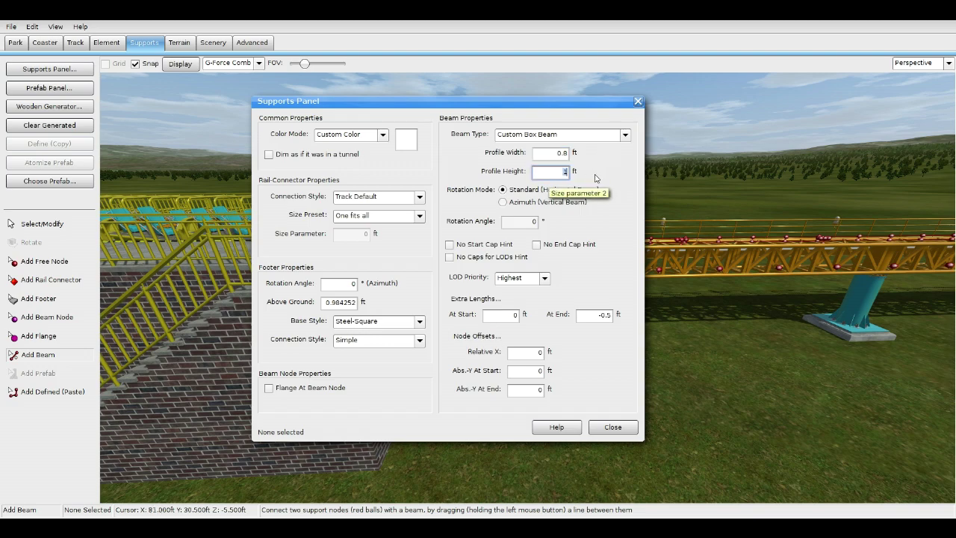
text(2)
key(shift+Tab)
key(Tab)
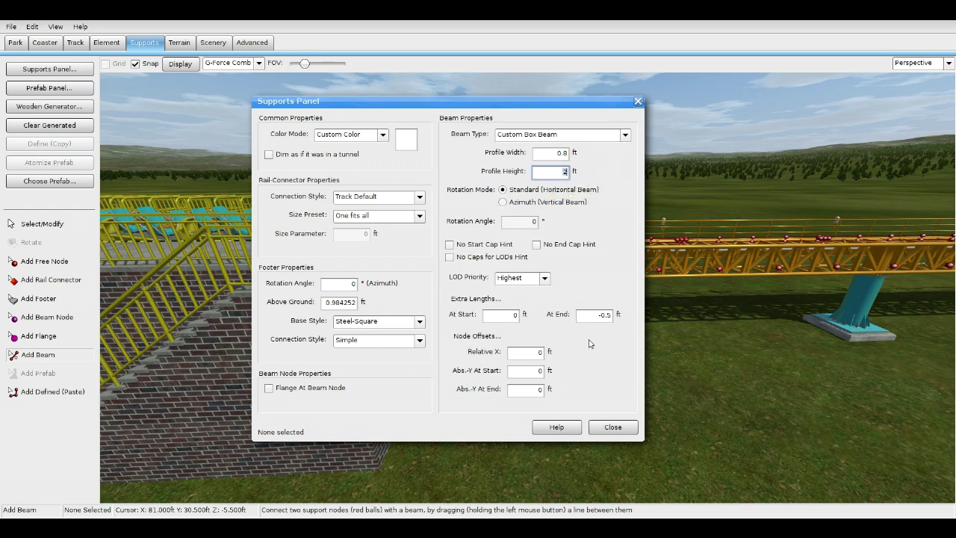
Step: Set the extra length at the end of new beams to -2 ft and connect the row's first three nodes with box beams
drag(587, 316, 641, 318)
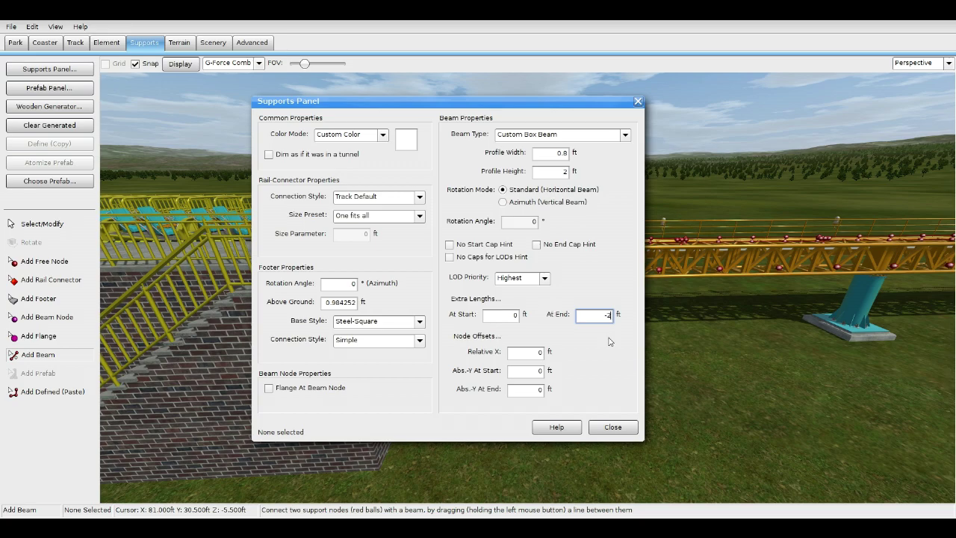
click(613, 427)
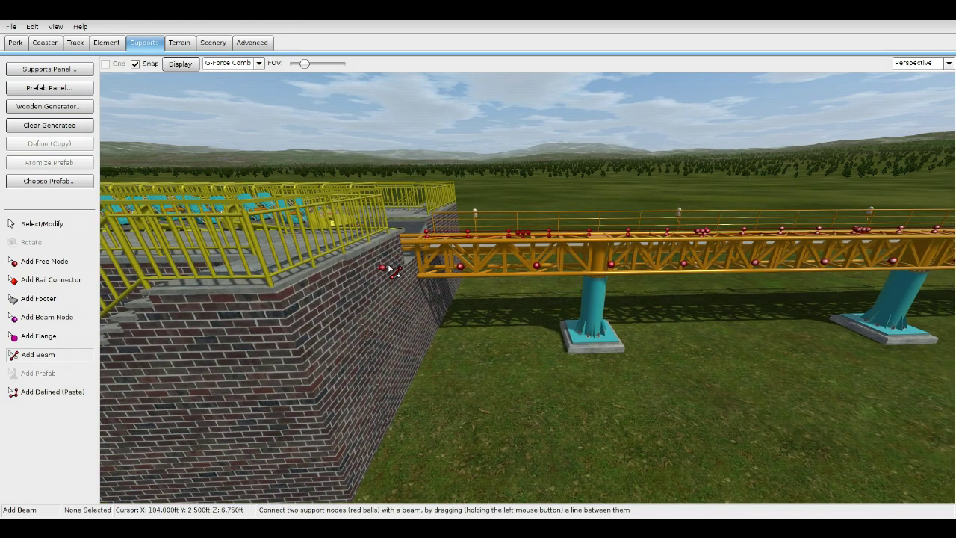
drag(388, 267, 536, 265)
Step: Freeze the coaster to preview the first white box beams beside the track, and unfreeze it
click(44, 43)
click(49, 249)
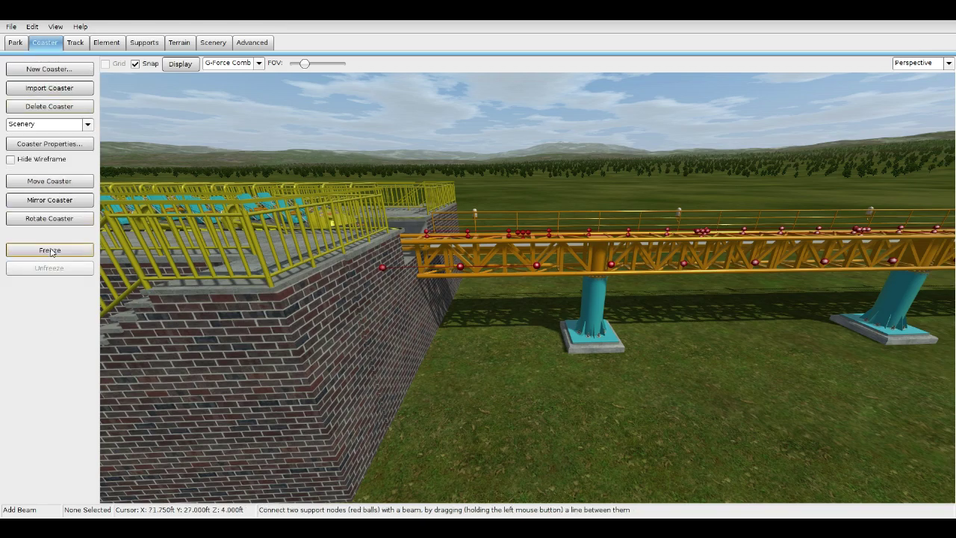
right_drag(418, 261, 356, 282)
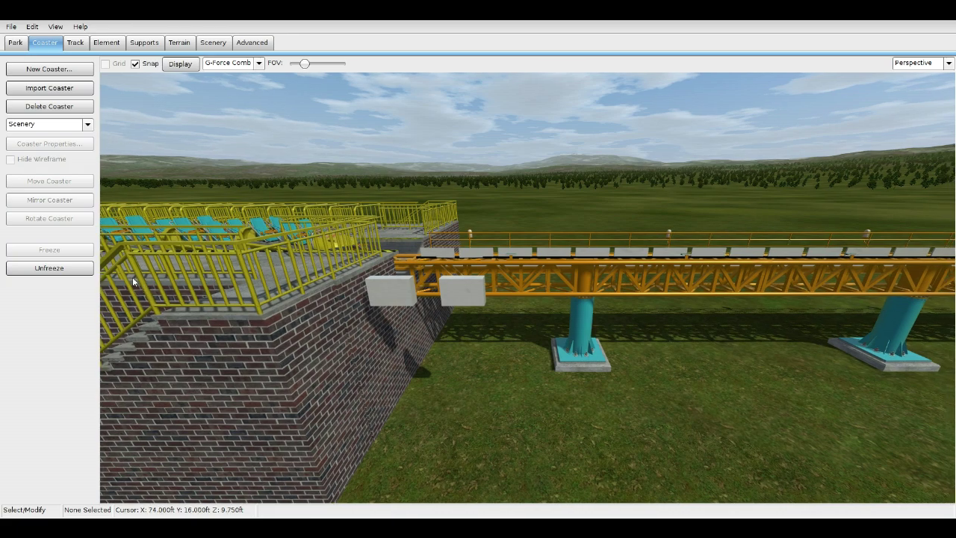
click(83, 268)
click(144, 43)
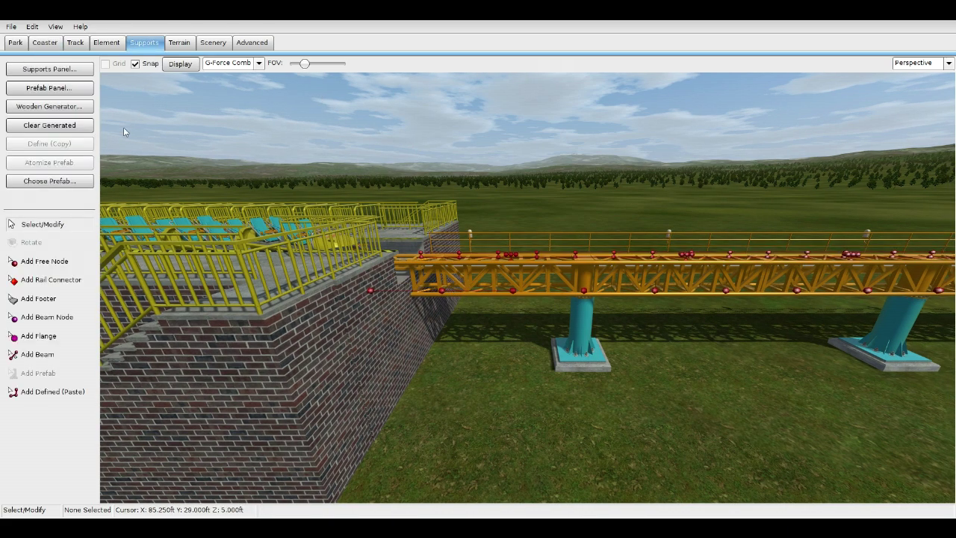
Step: In the top view, continue connecting neighbouring nodes of the row along Z 10 ft with box beams, working away from the station
click(39, 356)
click(921, 63)
click(907, 78)
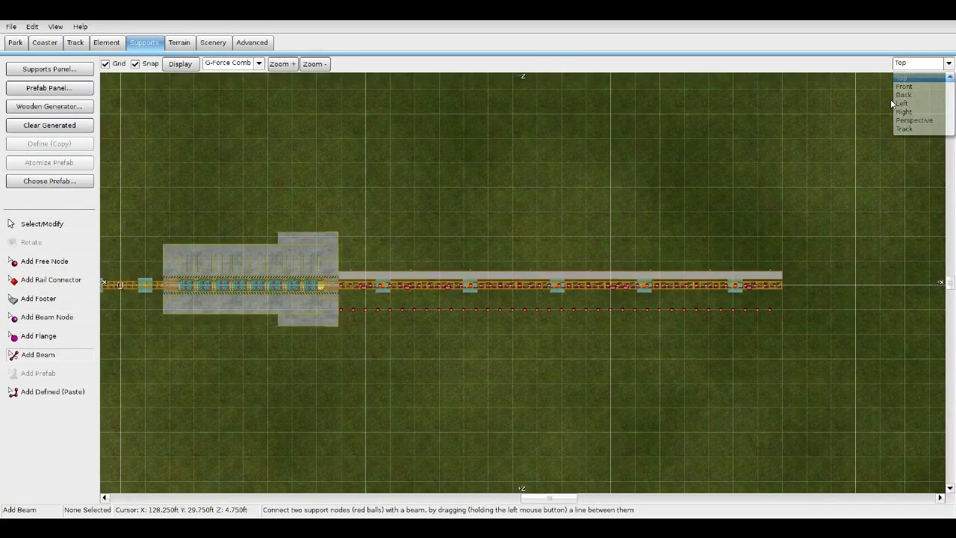
scroll(443, 378, down, 3)
scroll(441, 379, up, 8)
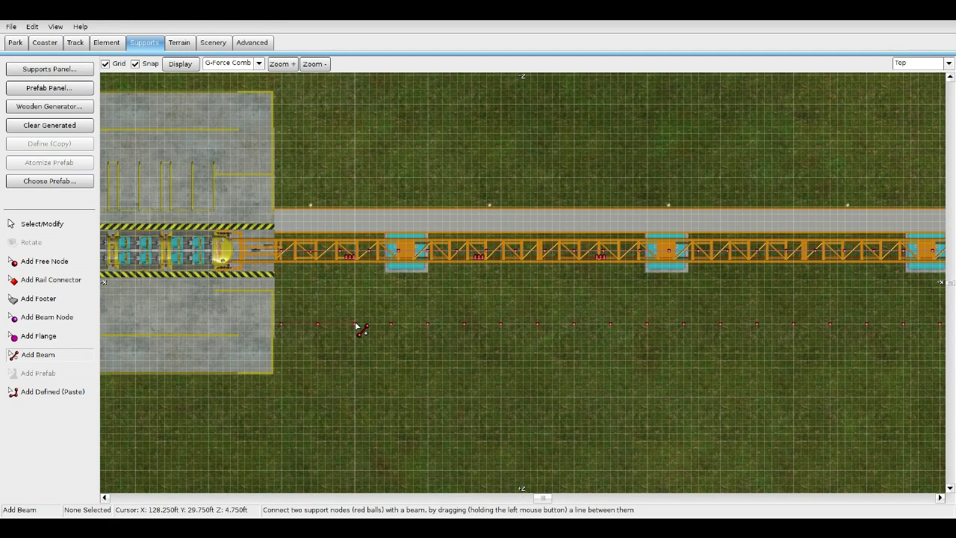
drag(422, 330, 569, 329)
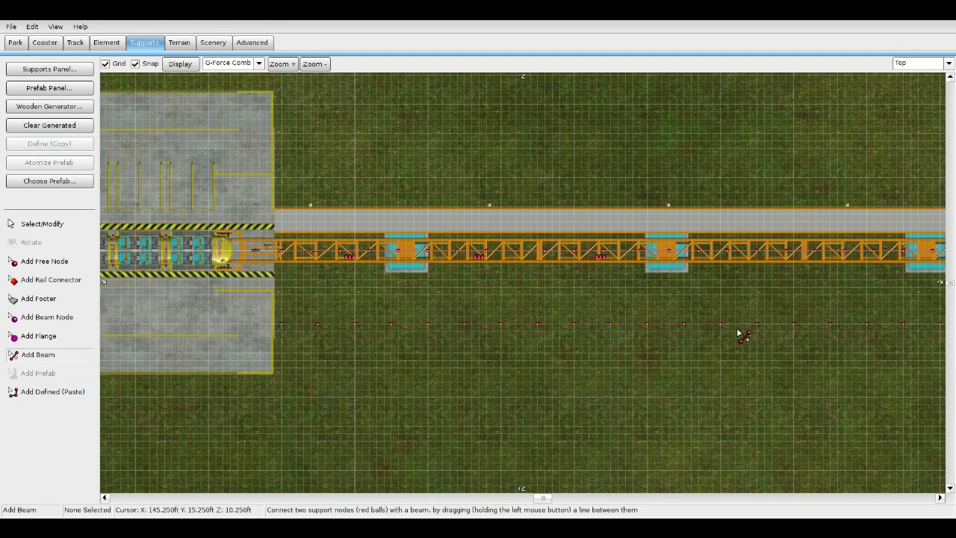
drag(721, 324, 830, 324)
Step: Connect the remaining nodes of the row along Z 10 ft with box beams up to the far end of the track
right_drag(829, 325, 580, 319)
scroll(579, 319, up, 1)
drag(576, 316, 881, 316)
right_drag(881, 316, 397, 343)
drag(399, 342, 575, 341)
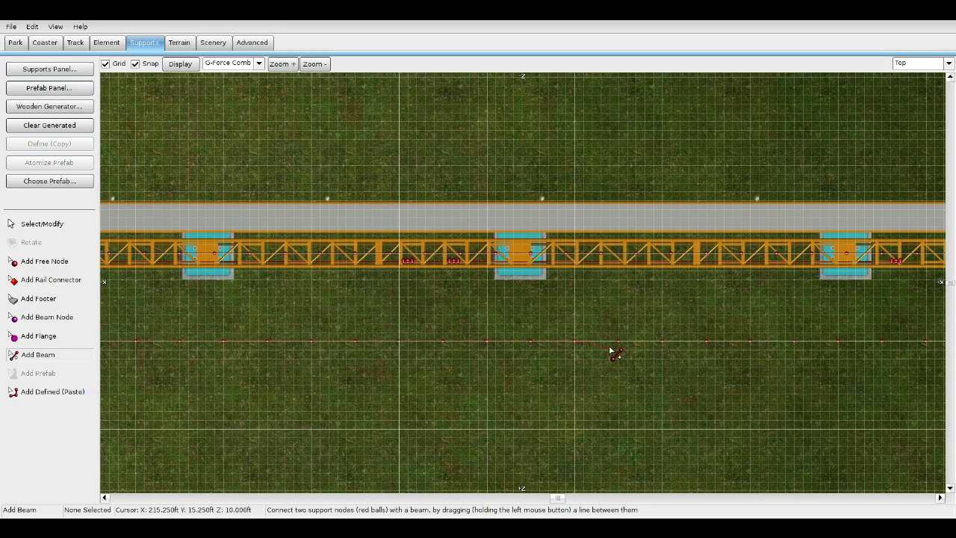
right_drag(841, 346, 545, 360)
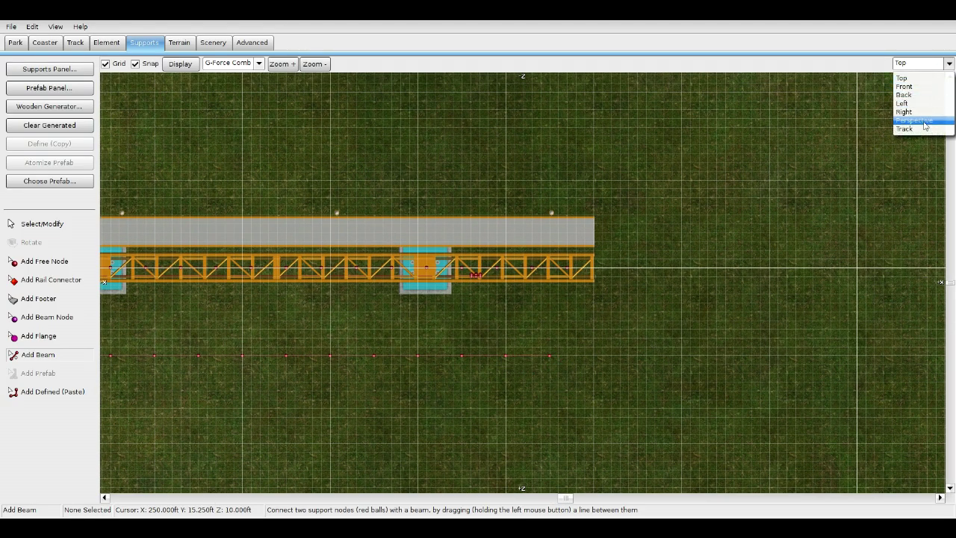
Step: In the perspective view, place extra free nodes around the last node at the far end of the row
click(923, 122)
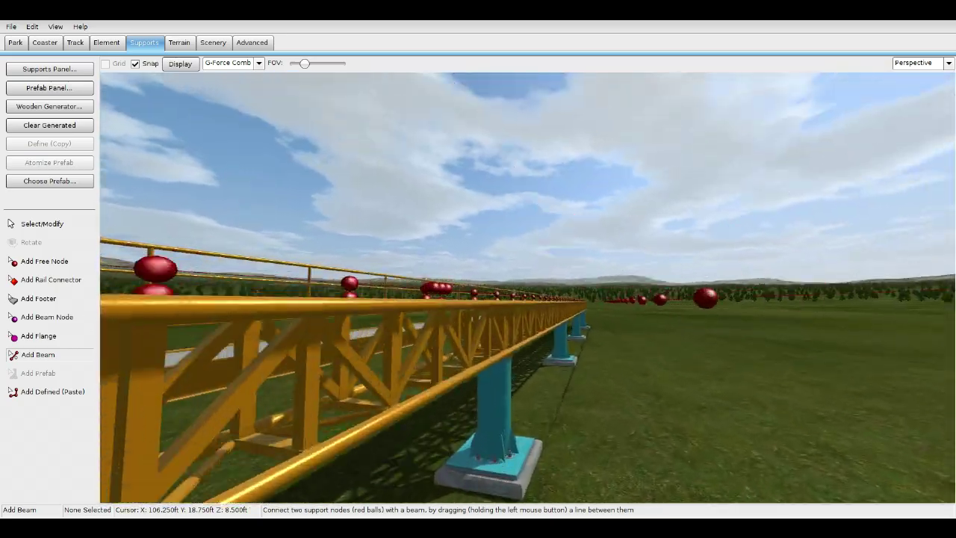
right_drag(527, 288, 539, 265)
click(59, 261)
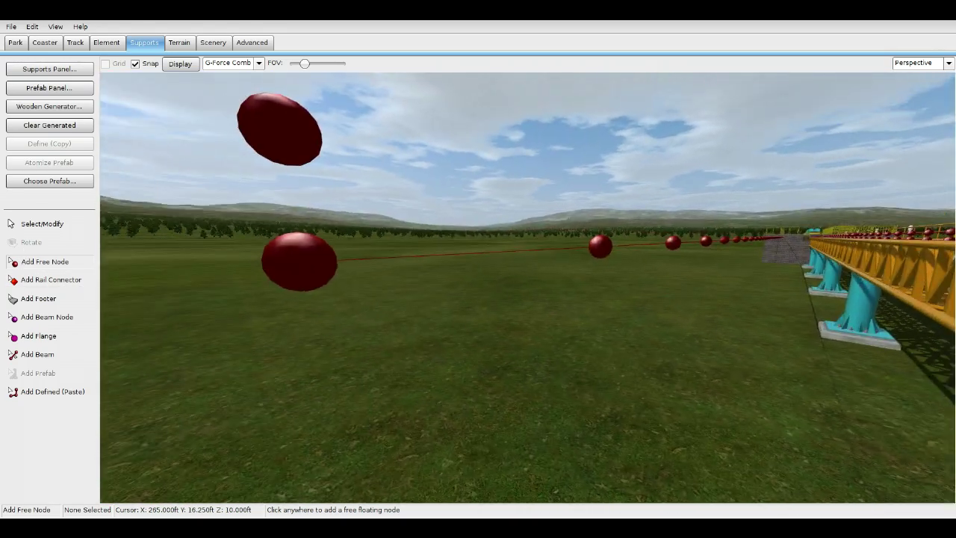
click(355, 234)
click(376, 336)
right_drag(376, 337, 504, 331)
Step: Move one of the extra nodes beside the row's last node and change the snap distance in the editor preferences
key(Escape)
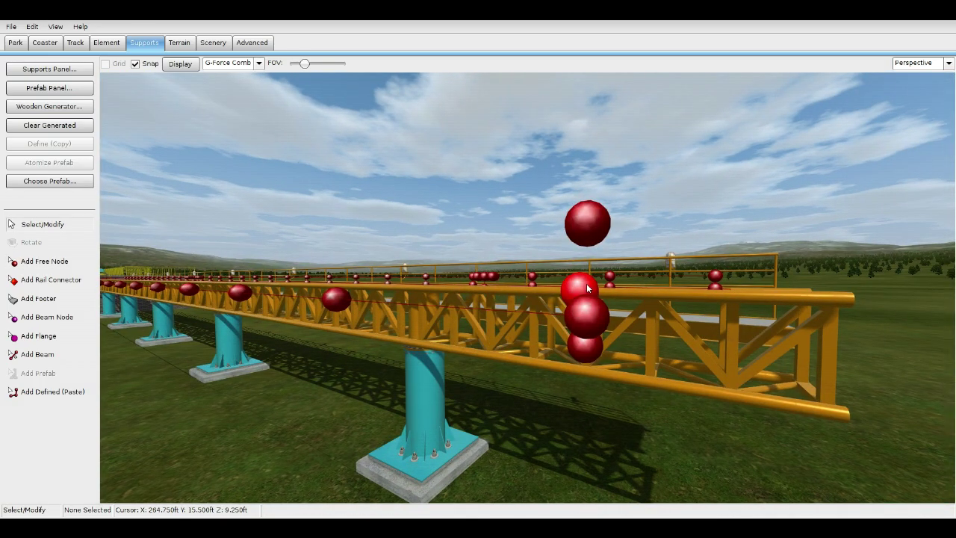
drag(586, 283, 551, 278)
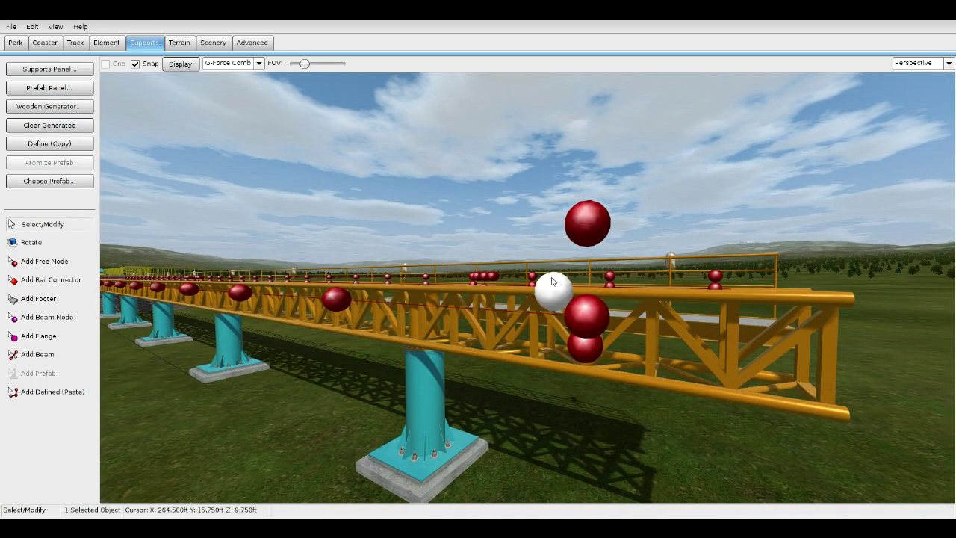
click(11, 26)
click(30, 129)
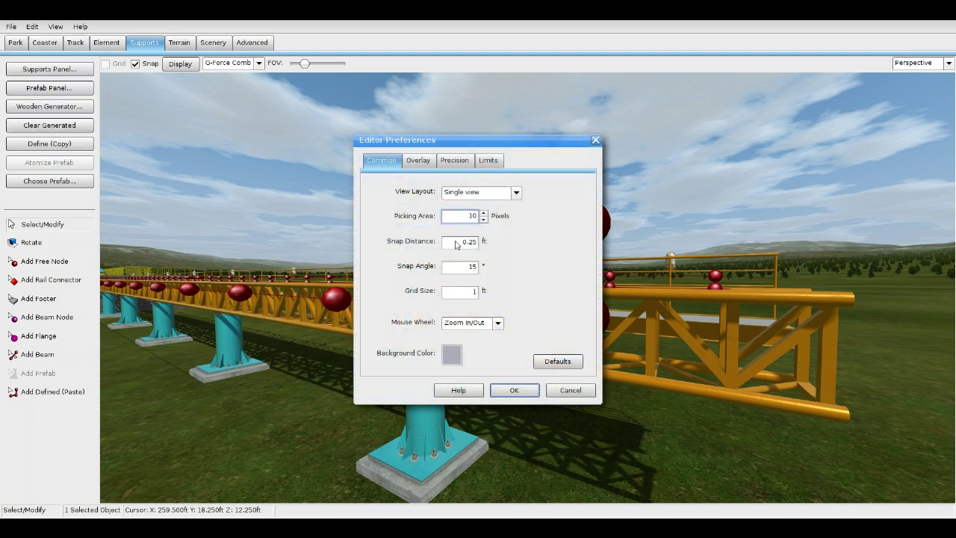
click(514, 392)
Step: Move the extra free nodes past the far end of the row, clear of its last node
right_drag(515, 374, 493, 320)
drag(507, 295, 495, 294)
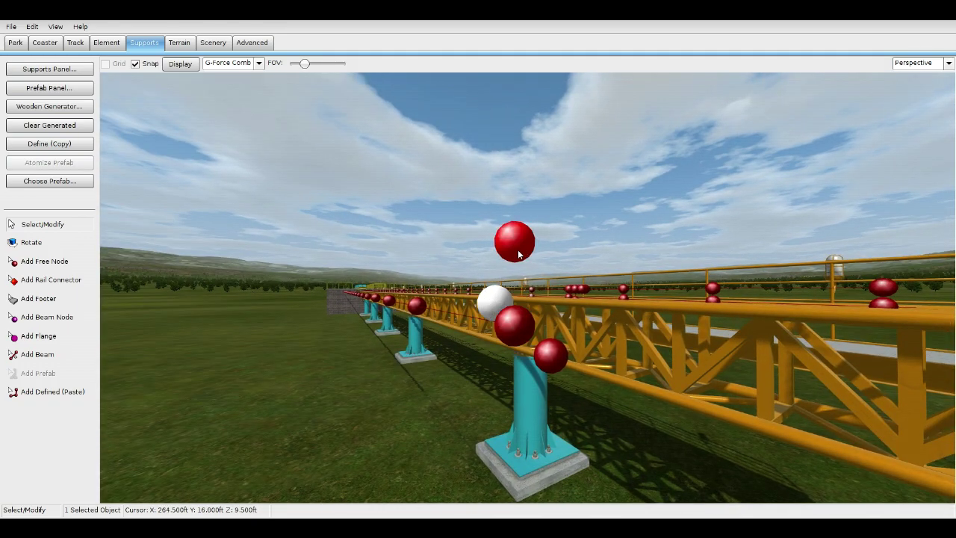
scroll(499, 283, down, 3)
right_drag(500, 283, 481, 282)
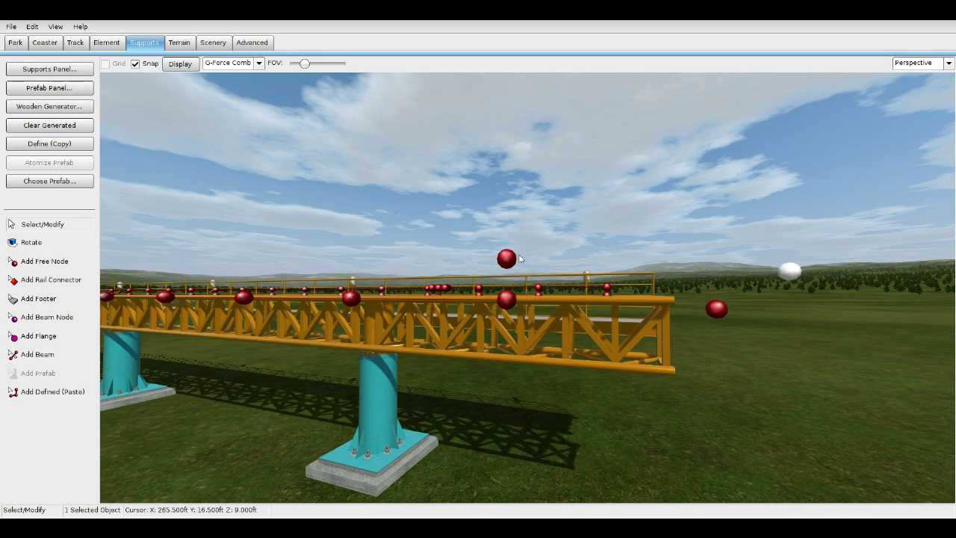
key(ctrl+z)
key(ctrl+z)
Step: Select the whole row of nodes and beams along Z 10 ft and move it to a height of Y 15.5 ft
click(947, 63)
click(915, 87)
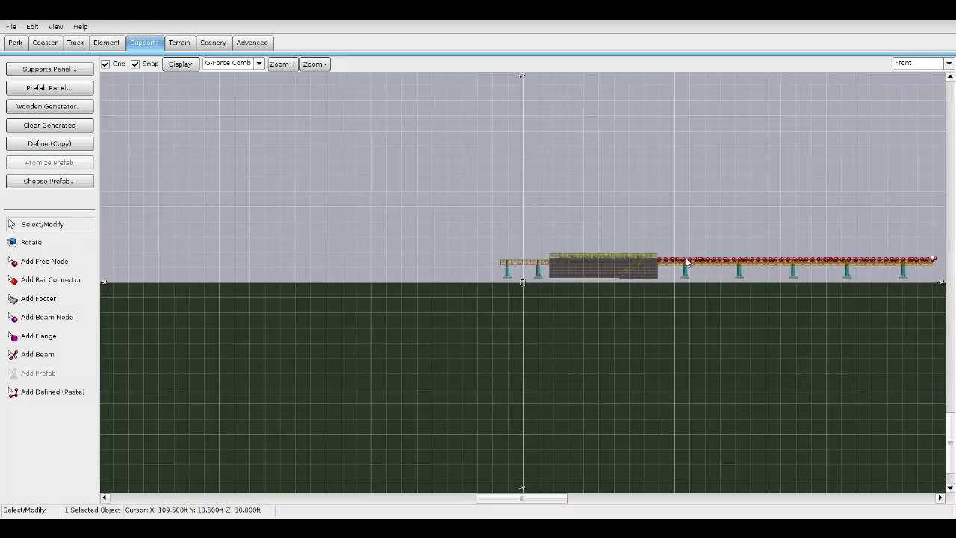
click(947, 64)
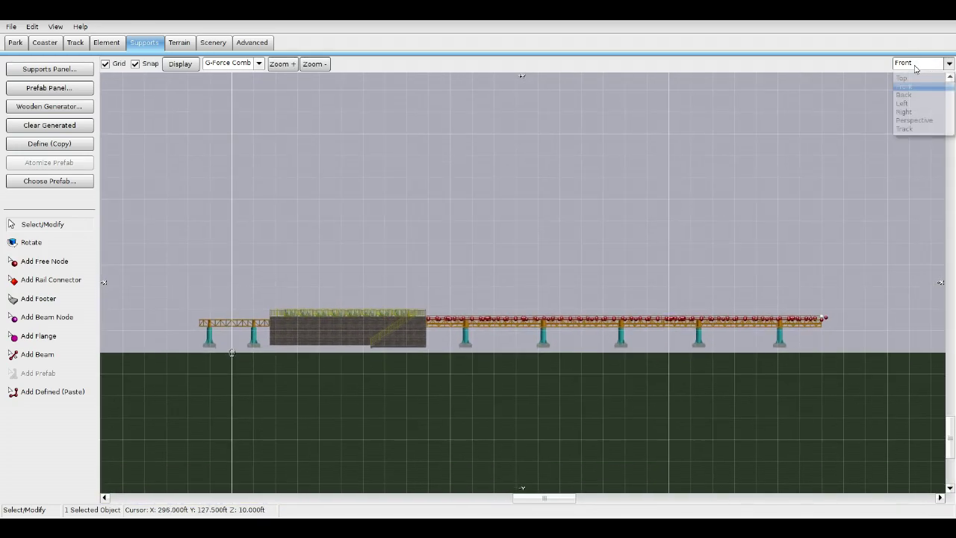
click(915, 135)
right_drag(639, 249, 851, 230)
scroll(402, 282, down, 3)
drag(290, 274, 730, 288)
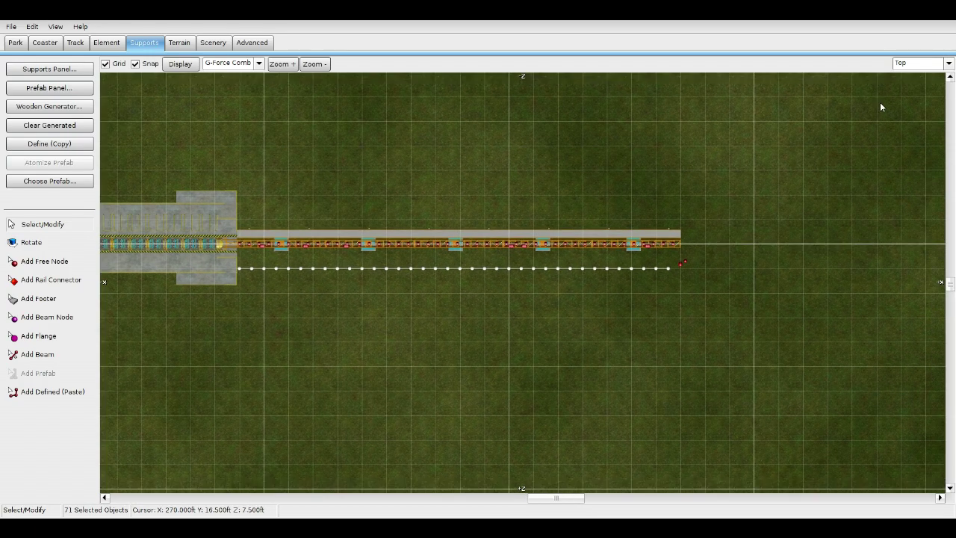
click(946, 63)
click(911, 128)
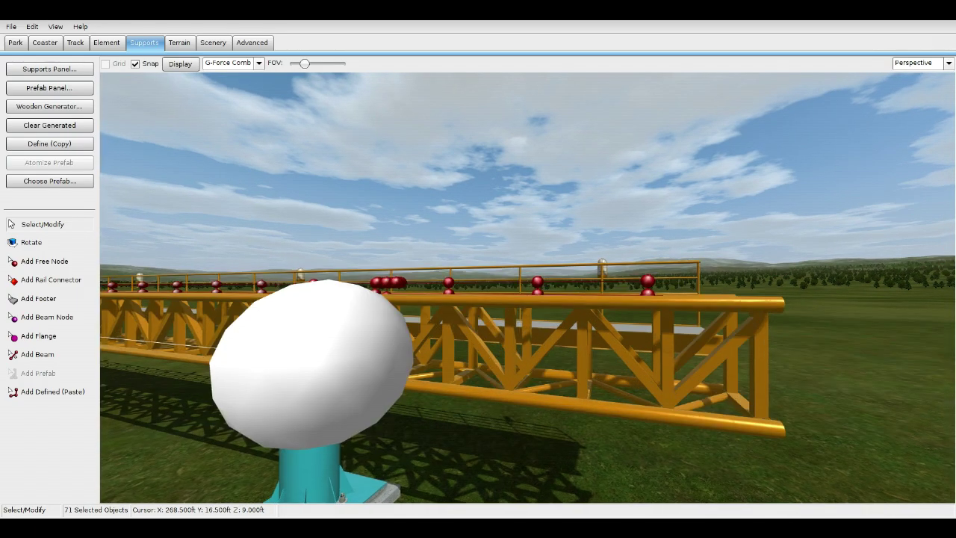
right_drag(403, 314, 433, 293)
scroll(434, 293, down, 2)
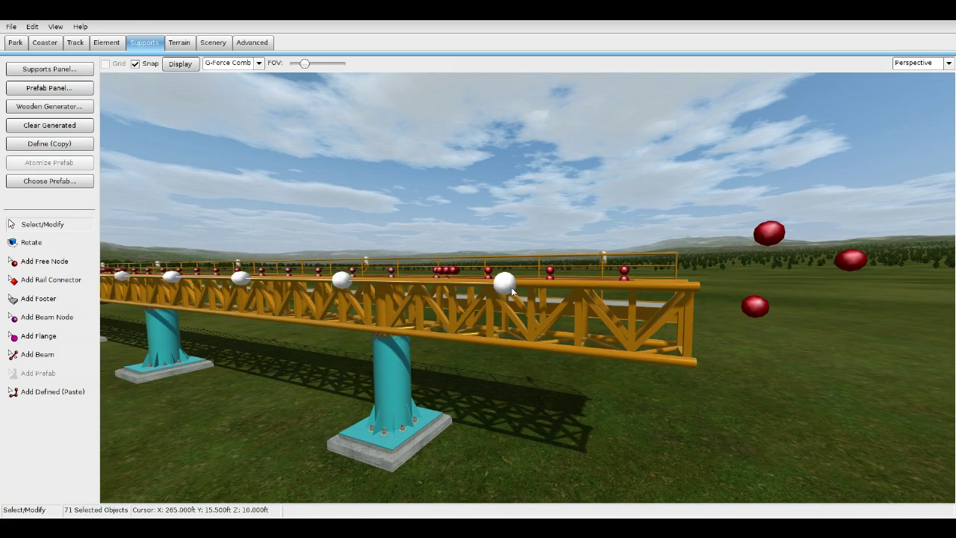
click(638, 173)
Step: Place one of the loose nodes in line with the row near its far end, at X 263.5, Y 15.5, Z 10 ft
drag(756, 230, 471, 281)
right_drag(471, 281, 568, 295)
scroll(471, 294, down, 5)
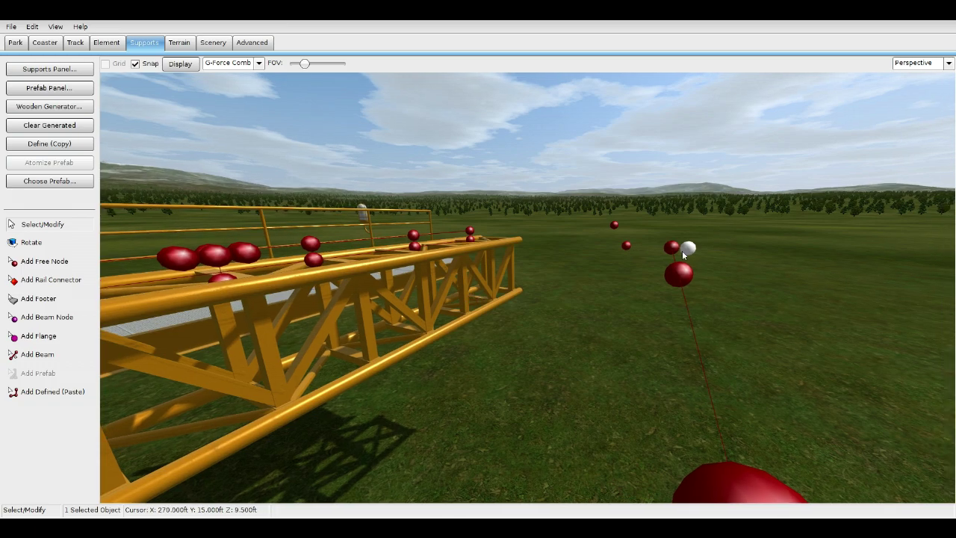
right_drag(717, 268, 670, 255)
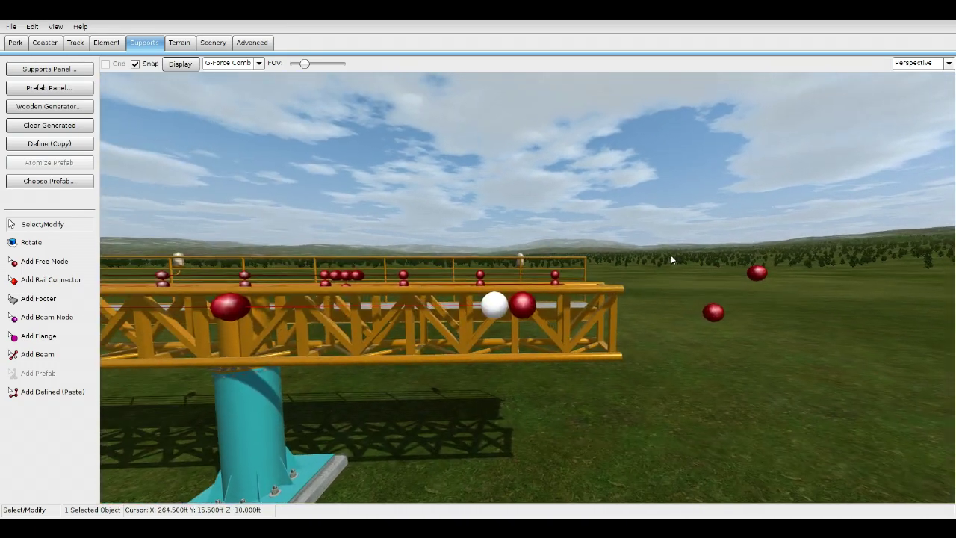
drag(492, 306, 448, 308)
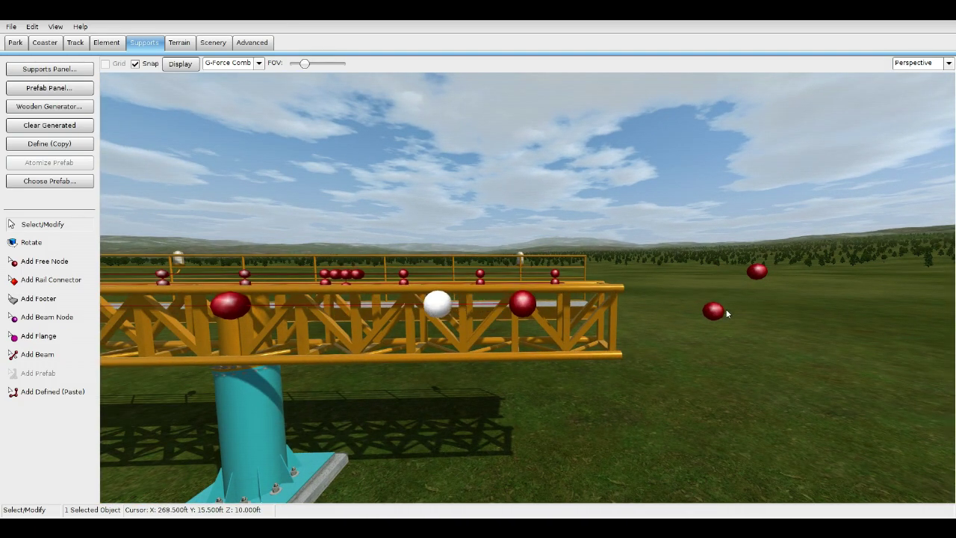
Step: Try to line up the other loose nodes with the node at X 263.5 ft, and undo the last move
drag(726, 313, 450, 291)
right_drag(450, 291, 507, 306)
mouse_move(448, 297)
right_down()
mouse_move(428, 302)
mouse_move(436, 308)
right_up()
drag(369, 324, 460, 325)
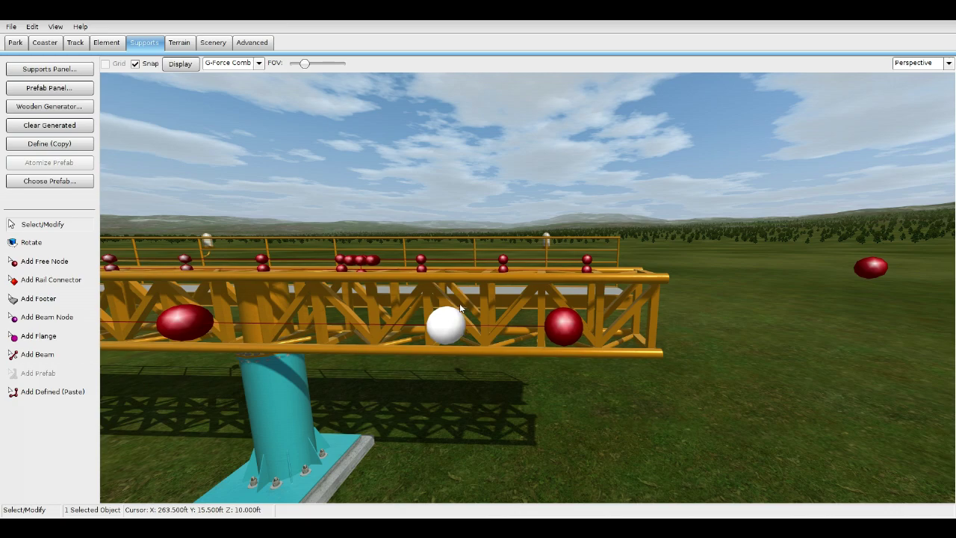
click(870, 268)
right_drag(870, 268, 716, 284)
right_drag(396, 287, 398, 291)
drag(398, 292, 608, 285)
key(ctrl+z)
Step: Stack the loose nodes directly above and below the node at X 263.5 ft, with the lower one at Y 15 ft
drag(442, 308, 509, 328)
right_drag(509, 328, 451, 309)
drag(256, 277, 433, 280)
mouse_move(507, 330)
right_down()
mouse_move(448, 328)
mouse_move(507, 331)
right_up()
drag(566, 255, 385, 305)
right_drag(385, 304, 523, 304)
right_drag(448, 302, 568, 309)
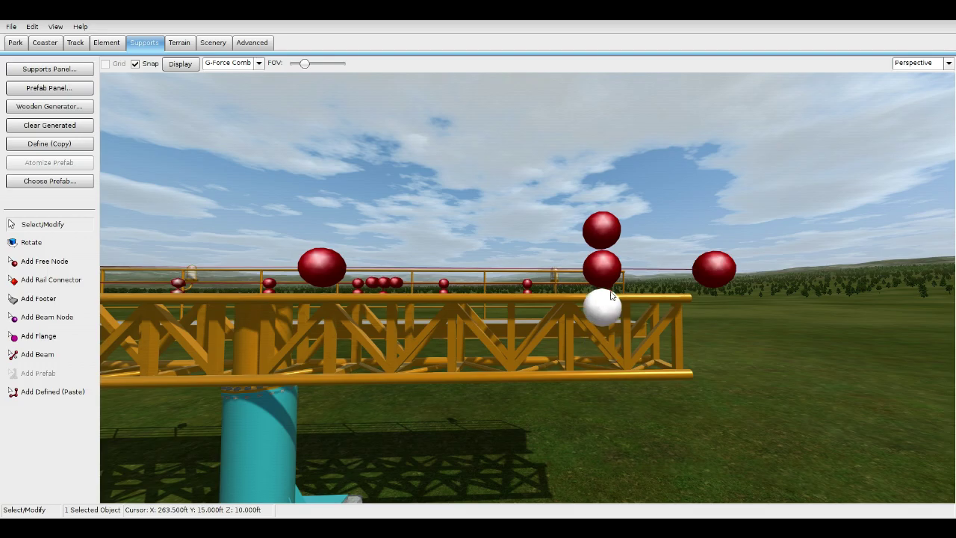
Step: Place three new free nodes near the station end of the row
scroll(601, 307, down, 5)
right_drag(602, 306, 672, 307)
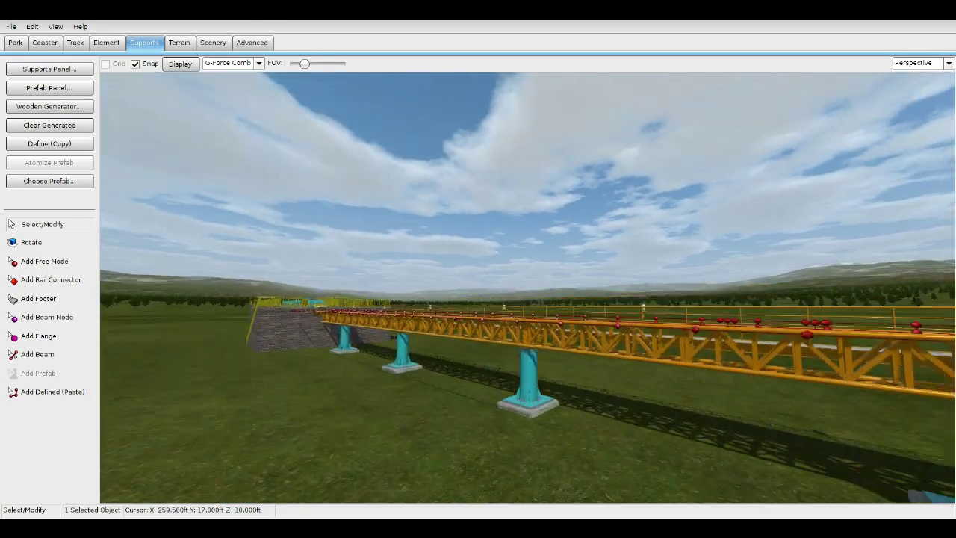
scroll(527, 287, up, 6)
right_drag(528, 287, 381, 287)
scroll(463, 291, down, 4)
click(37, 354)
click(45, 262)
click(496, 252)
right_drag(501, 384, 444, 340)
key(Escape)
Step: Arrange the three new nodes as a vertical stack in line with the row at the station end, at X 91.5 ft
drag(290, 272, 495, 273)
drag(292, 306, 495, 340)
drag(297, 371, 497, 371)
scroll(497, 371, down, 5)
right_drag(498, 371, 568, 329)
scroll(567, 329, up, 5)
drag(565, 327, 420, 300)
drag(544, 335, 441, 330)
drag(541, 226, 435, 262)
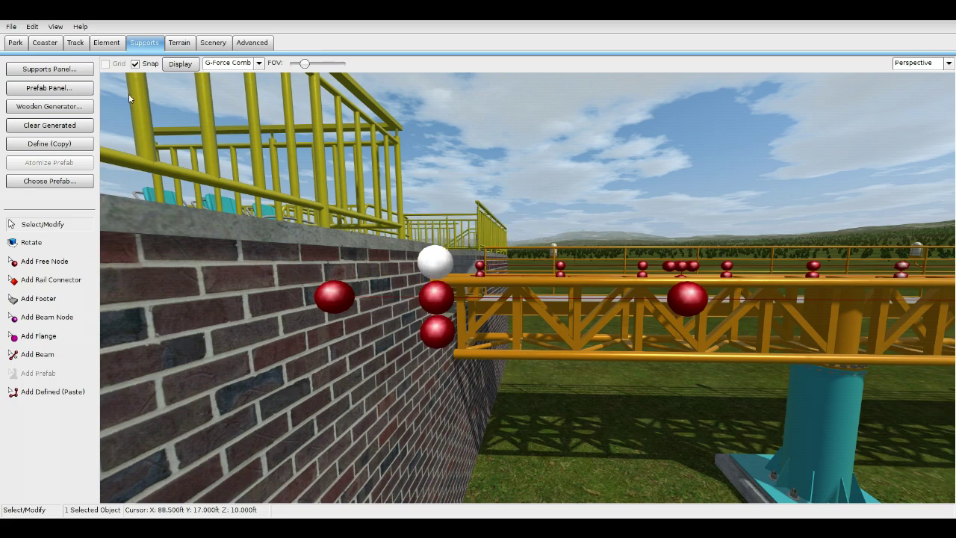
Step: Change the snap distance in the editor preferences and spread the outer nodes of both end stacks to Y 14.75 and 16.25 ft
click(11, 26)
click(33, 136)
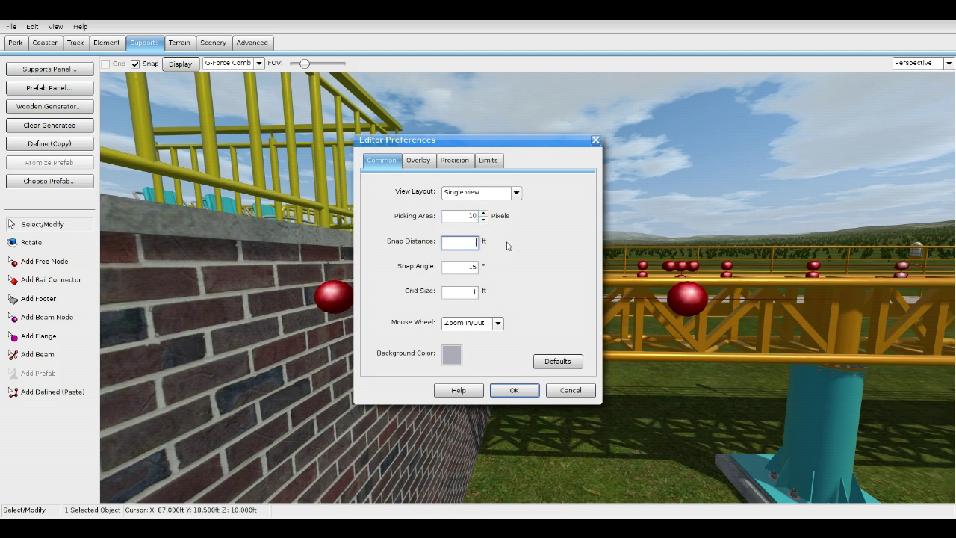
click(515, 390)
click(438, 330)
drag(438, 331, 437, 346)
click(435, 259)
drag(440, 245, 440, 237)
right_drag(440, 236, 516, 314)
key(w)
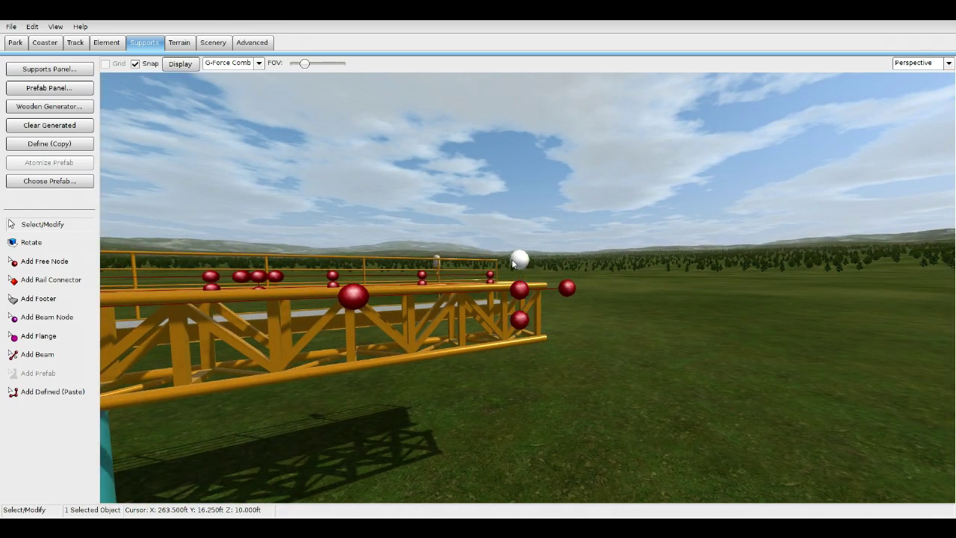
Step: Set new beams to a black custom color and the Custom Pipe beam type
click(45, 352)
click(48, 71)
click(405, 138)
click(421, 392)
click(558, 155)
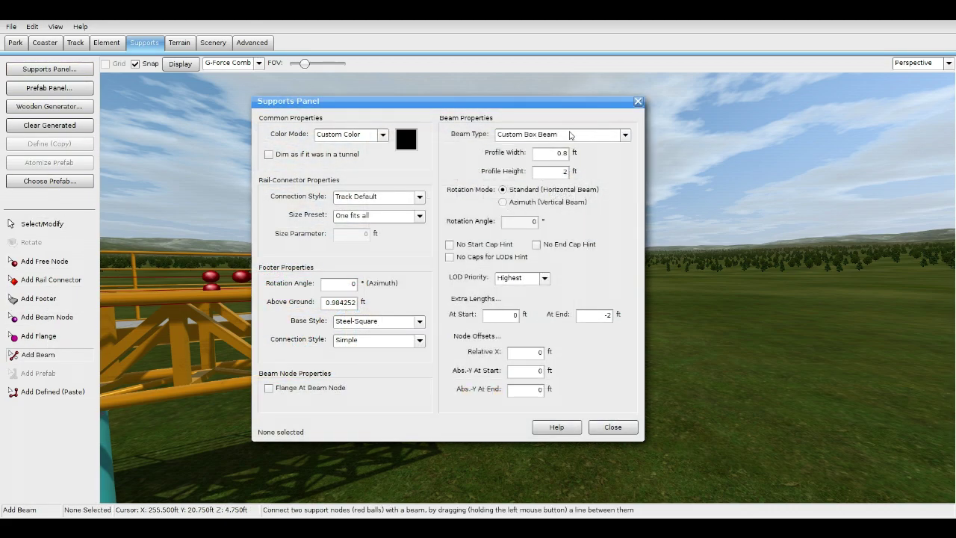
click(625, 134)
click(539, 235)
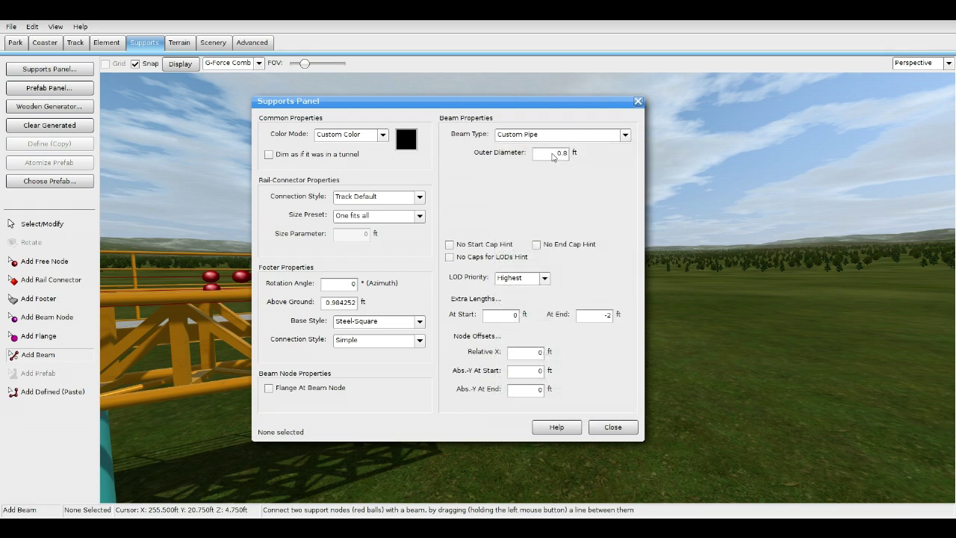
click(613, 430)
Step: Run a black pipe beam along the row between the node stacks at X 91.5 ft and X 263.5 ft
right_drag(421, 214, 144, 219)
key(w)
right_drag(626, 378, 858, 426)
key(w)
right_drag(613, 429, 642, 396)
key(w)
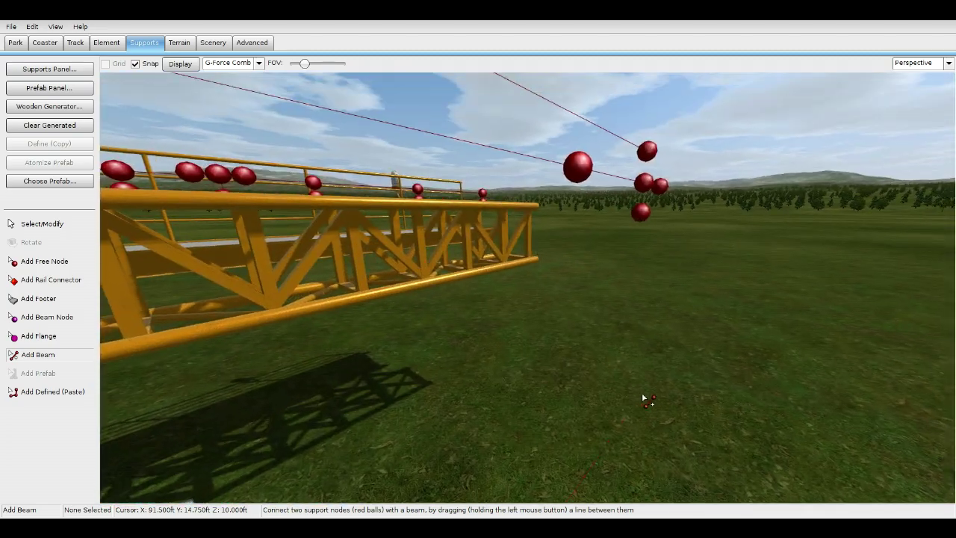
Step: Set new beams to the Custom Steel Cable type with a 0.05 ft outer diameter and 0 ft extra length at the end
click(84, 71)
click(591, 137)
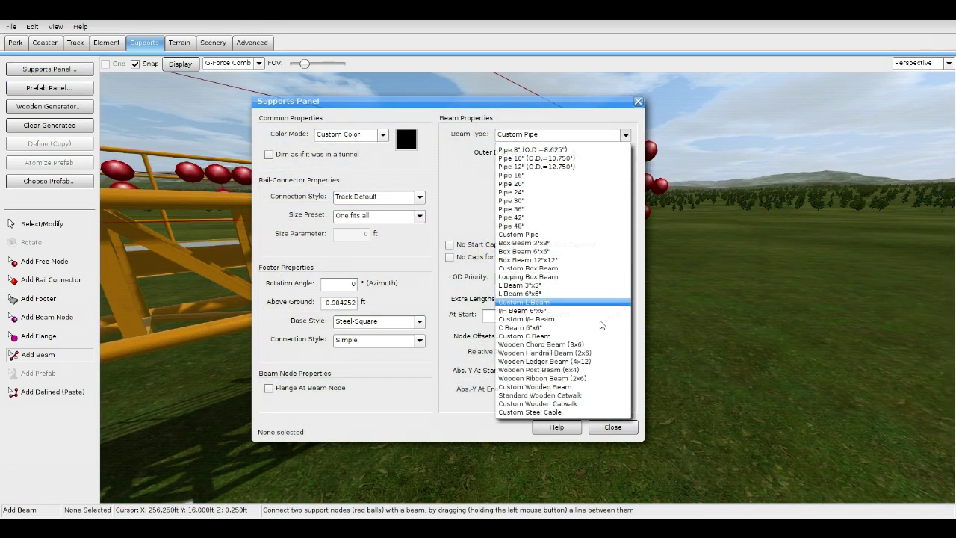
click(559, 413)
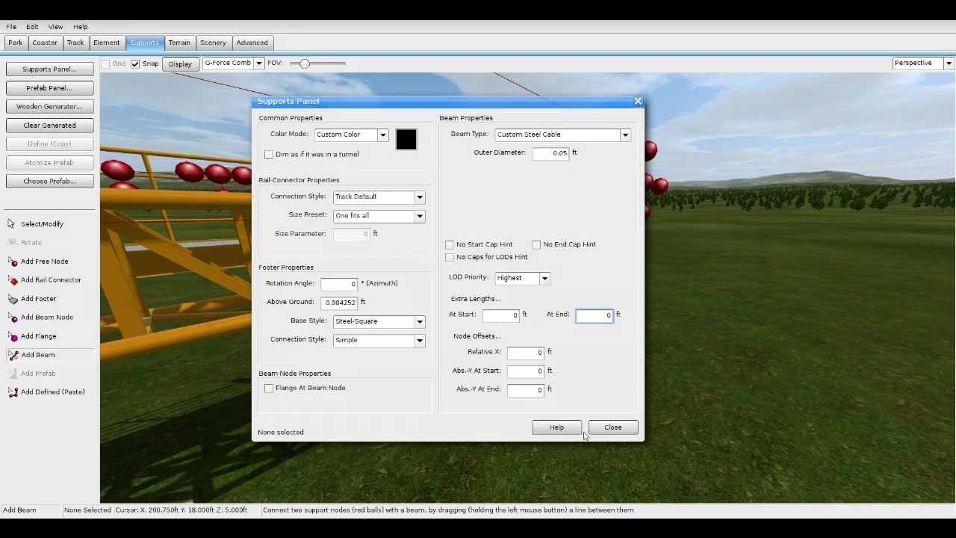
click(608, 431)
key(Escape)
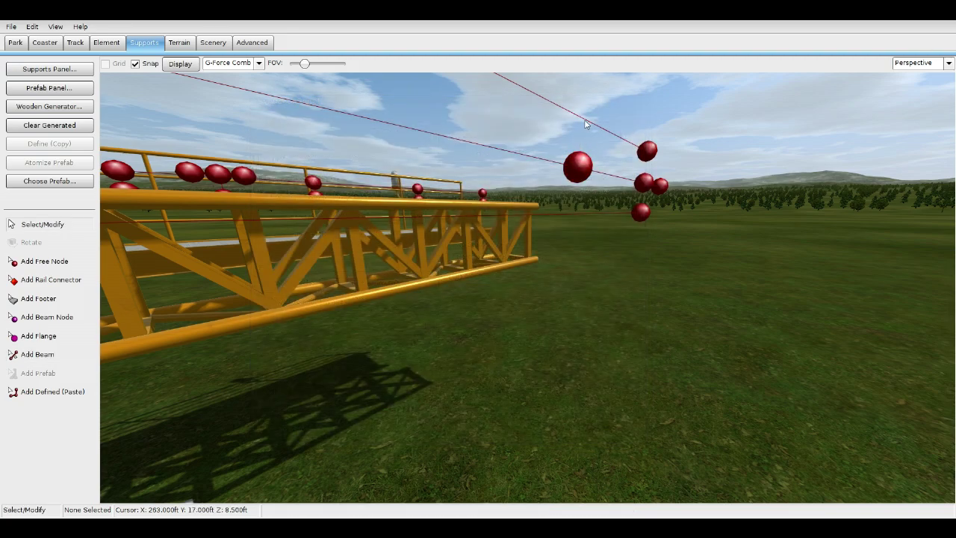
Step: Set the extra end length of the upper and lower black pipe beams between the node stacks to 0 ft
double_click(584, 121)
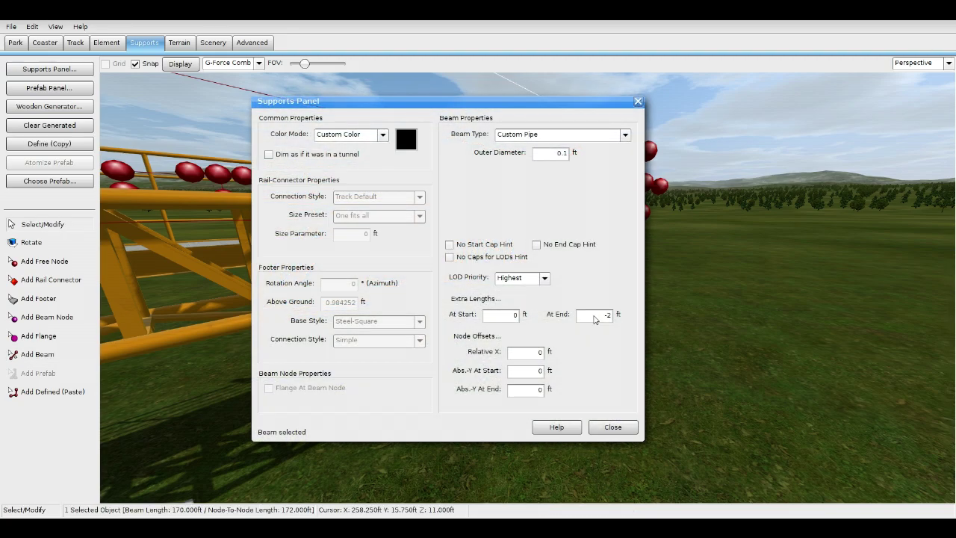
click(616, 430)
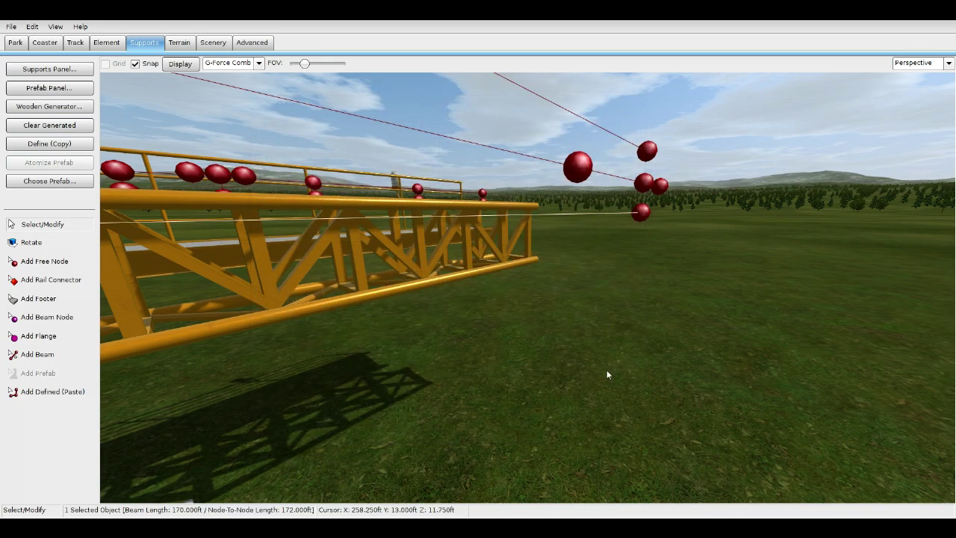
double_click(568, 212)
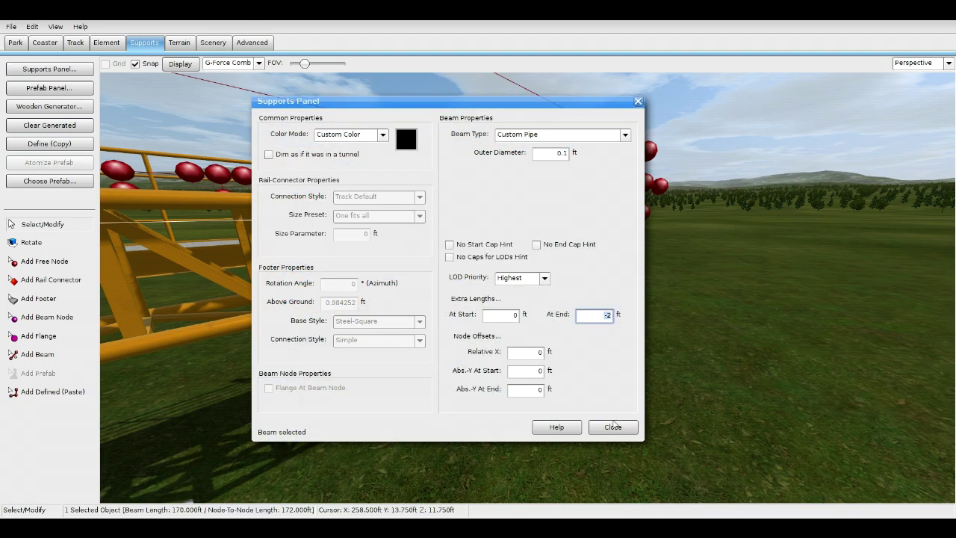
click(612, 426)
Step: Run a black steel cable beam between the middle nodes of the two end stacks
click(63, 354)
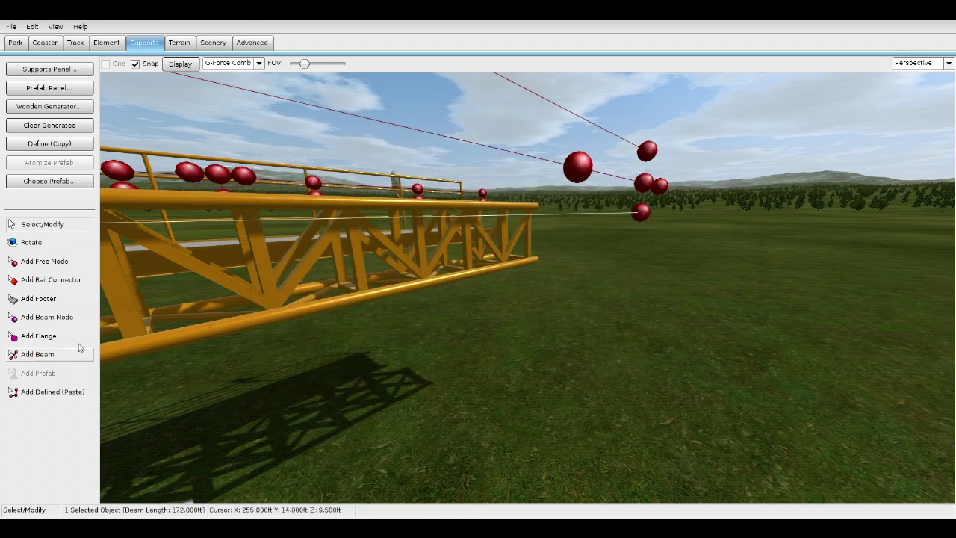
click(71, 69)
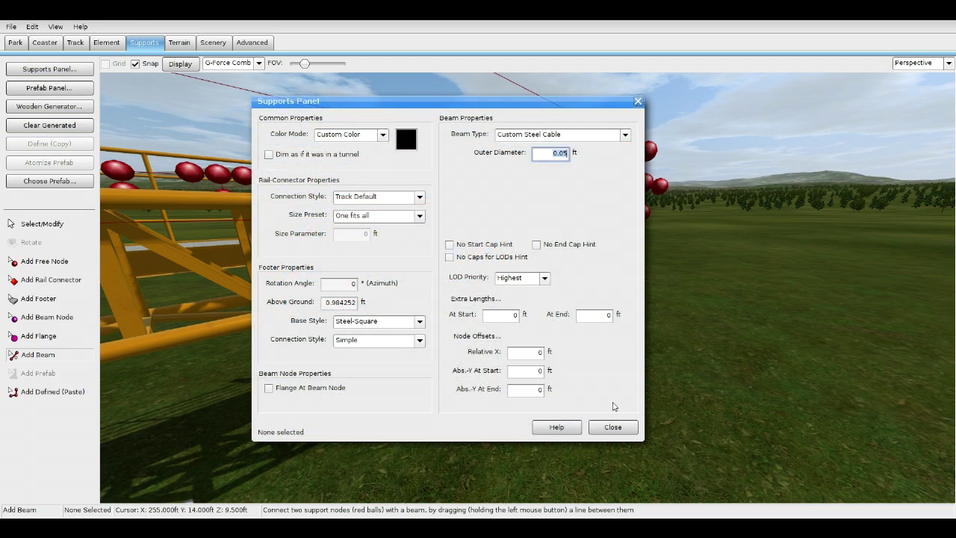
click(614, 427)
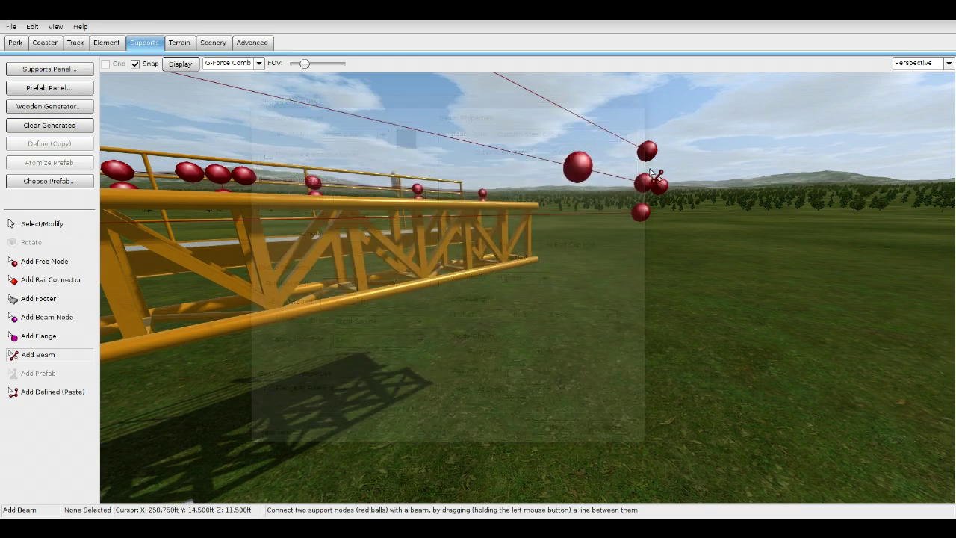
drag(635, 166, 647, 151)
key(s)
key(w)
right_drag(647, 152, 661, 170)
key(s)
key(w)
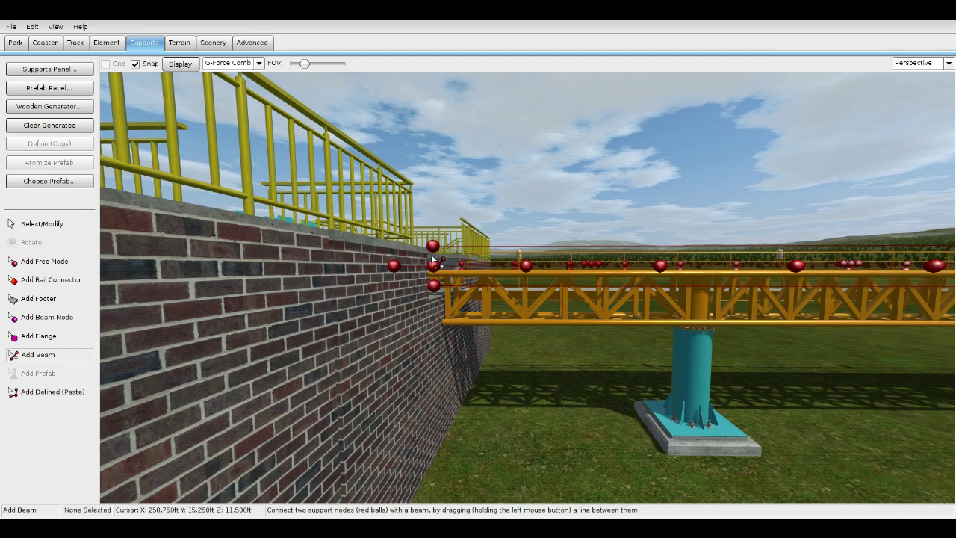
Step: Freeze the Scenery coaster and examine the rendered panels, pipe beams and cable at the outer end
click(47, 42)
click(58, 251)
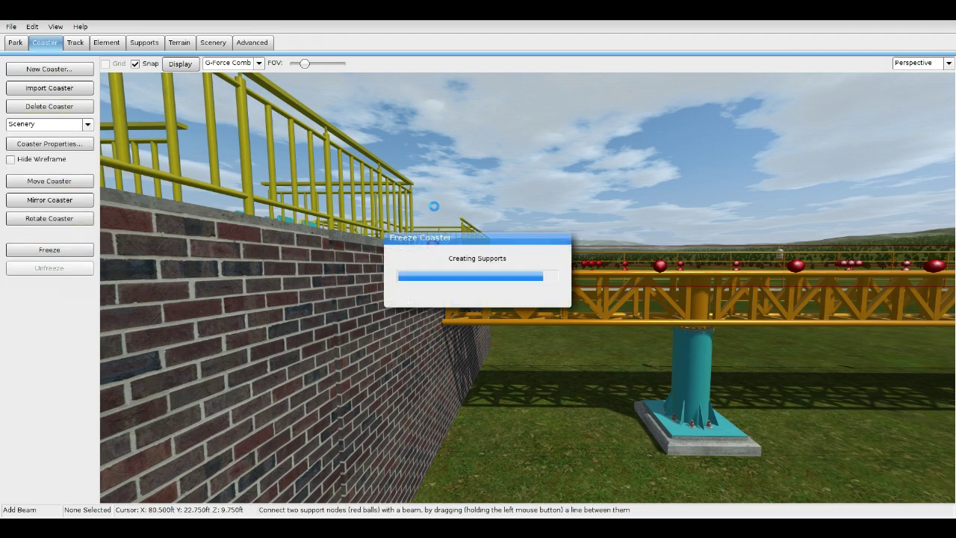
key(w)
right_drag(437, 208, 368, 204)
key(w)
key(w)
key(s)
key(w)
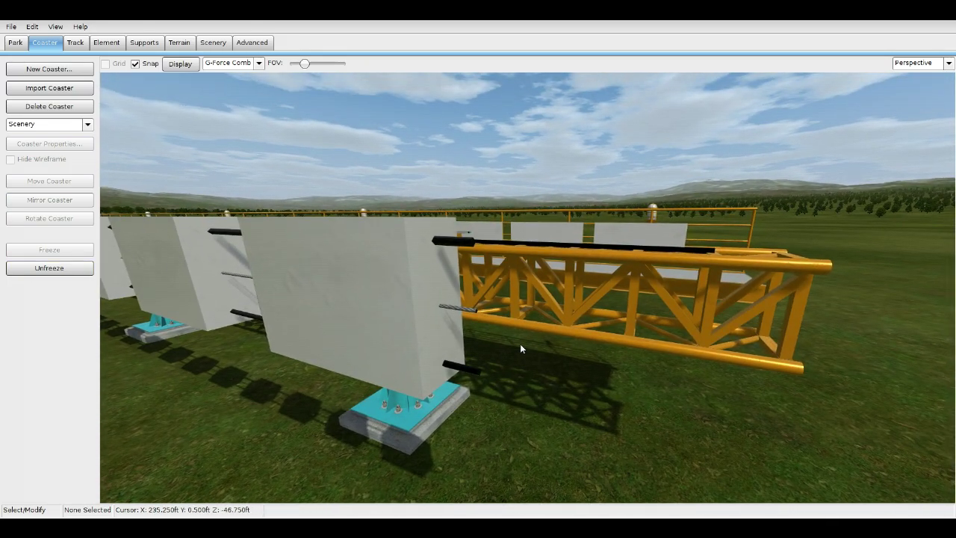
Step: Unfreeze the coaster and shift the three stacked nodes at the outer end slightly along the row toward the station
click(64, 270)
click(476, 243)
ctrl+click(475, 317)
ctrl+click(478, 372)
right_drag(478, 372, 538, 363)
key(s)
key(w)
right_drag(514, 285, 509, 286)
key(w)
key(s)
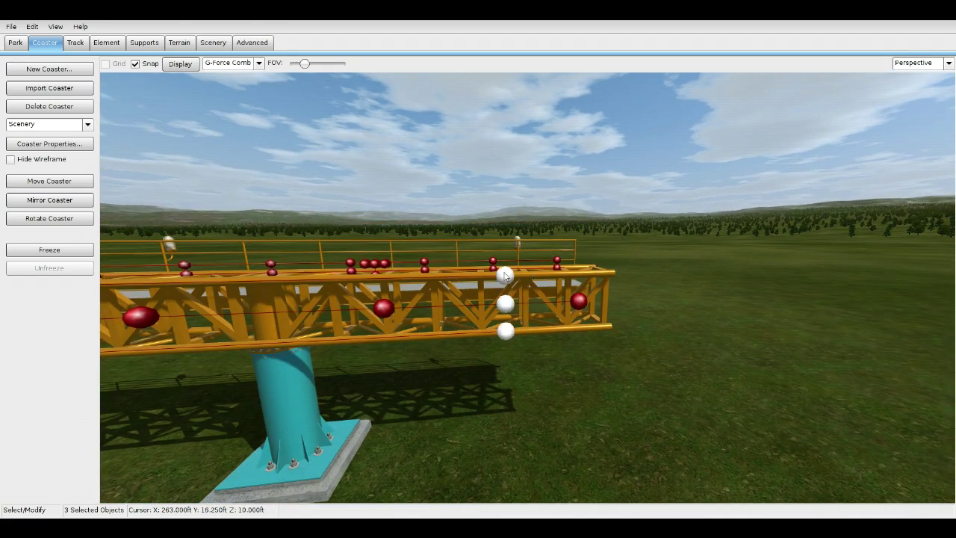
drag(500, 276, 489, 274)
mouse_move(499, 280)
right_down()
mouse_move(478, 280)
mouse_move(499, 280)
right_up()
key(d)
key(s)
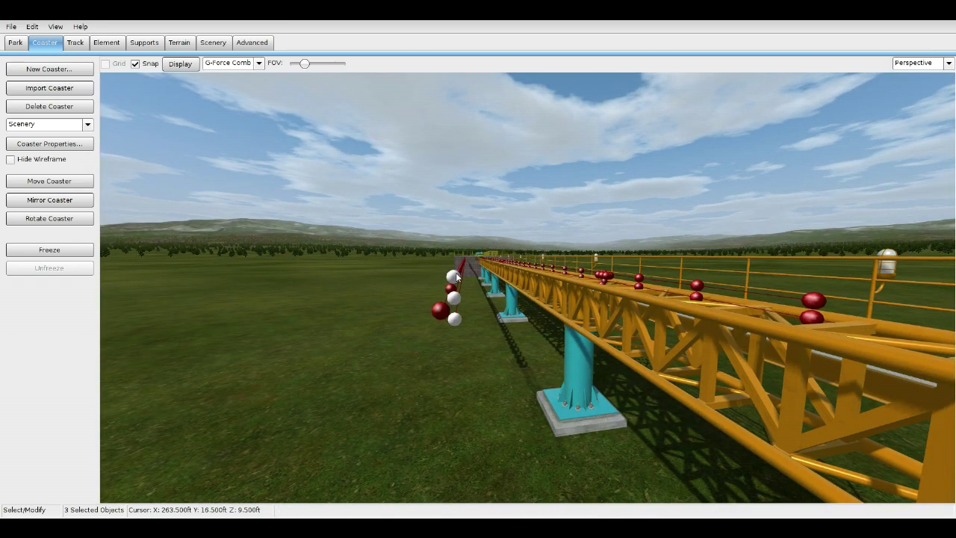
key(Escape)
Step: Freeze the coaster again and examine the whole panel row from a distance
click(50, 251)
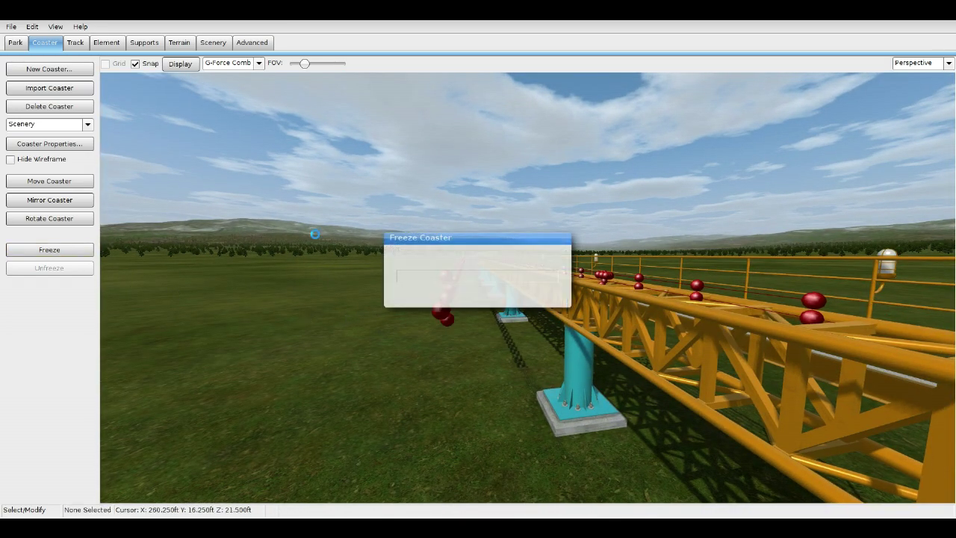
right_drag(348, 255, 402, 302)
key(s)
key(w)
key(a)
key(w)
key(s)
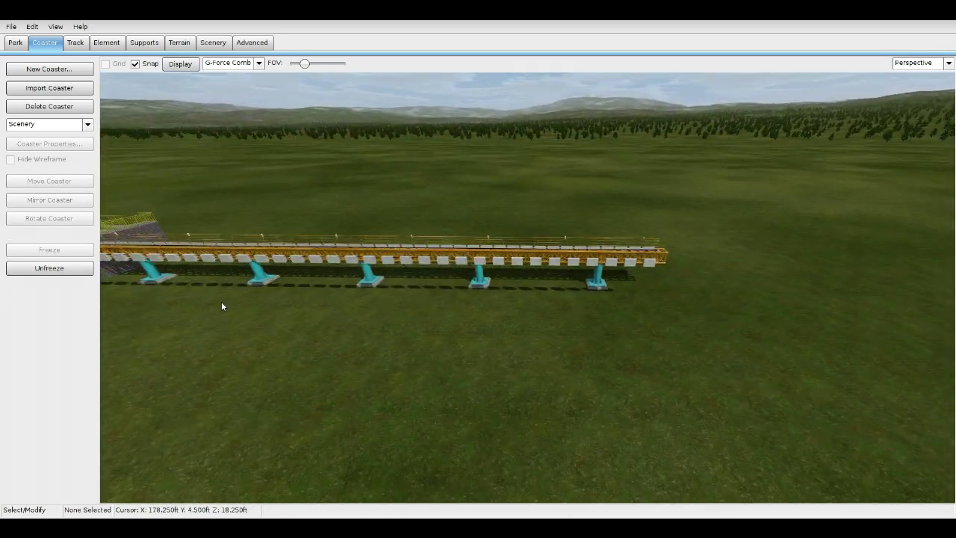
Step: Unfreeze the coaster, select the entire panel row in the Top view and move it against the truss edge at about Z 1.5 ft
click(63, 267)
click(927, 66)
click(919, 74)
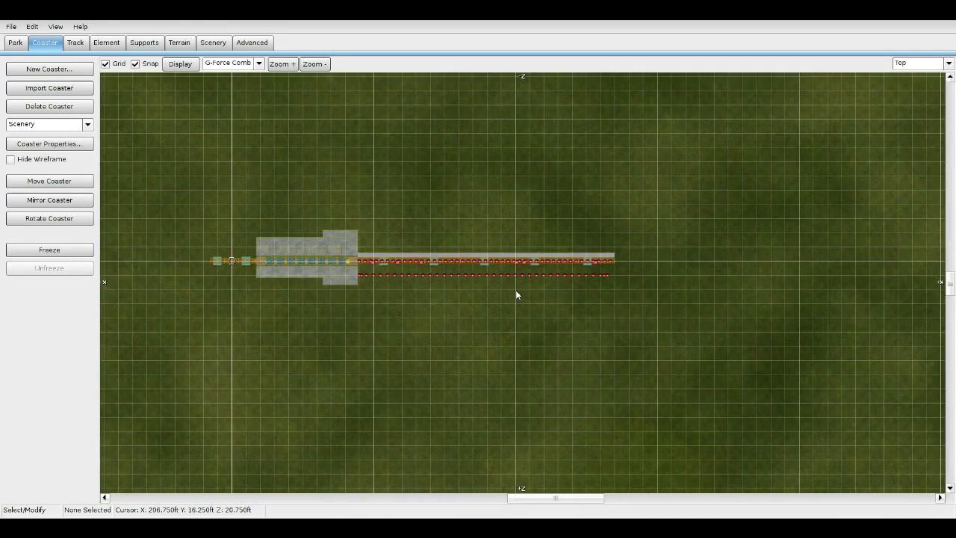
drag(462, 304, 820, 330)
right_drag(759, 322, 547, 307)
scroll(547, 307, up, 4)
scroll(546, 306, up, 2)
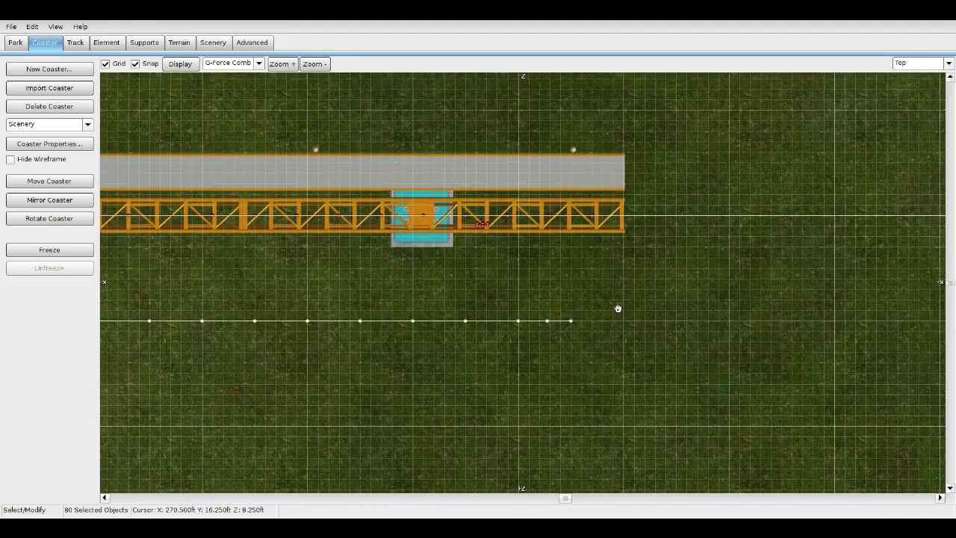
drag(561, 323, 563, 239)
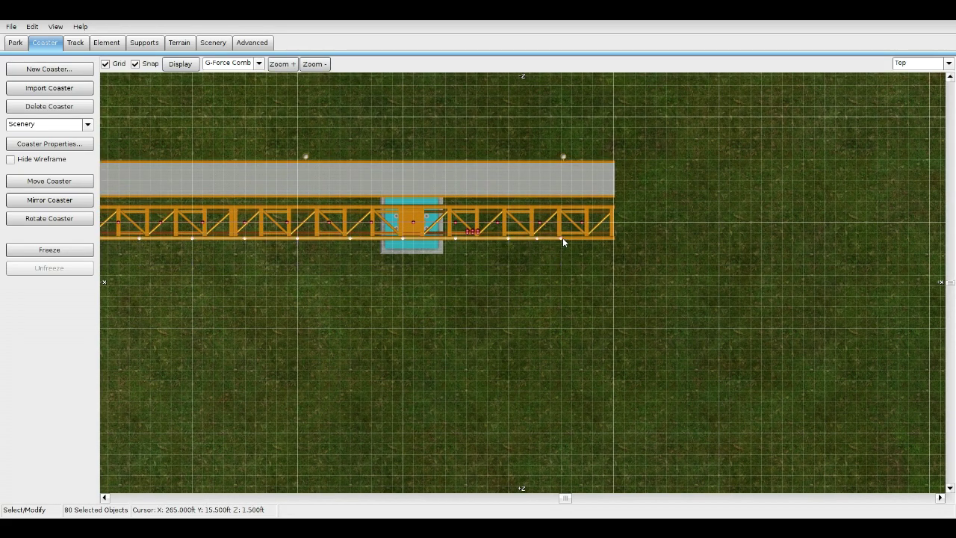
Step: Return to the Perspective view and freeze the coaster to examine the panel row against the truss
click(906, 66)
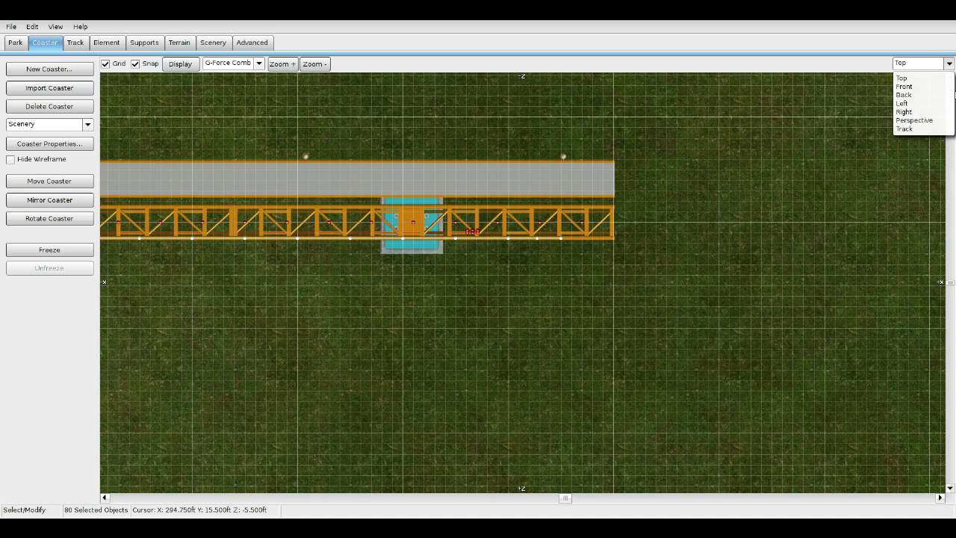
click(914, 120)
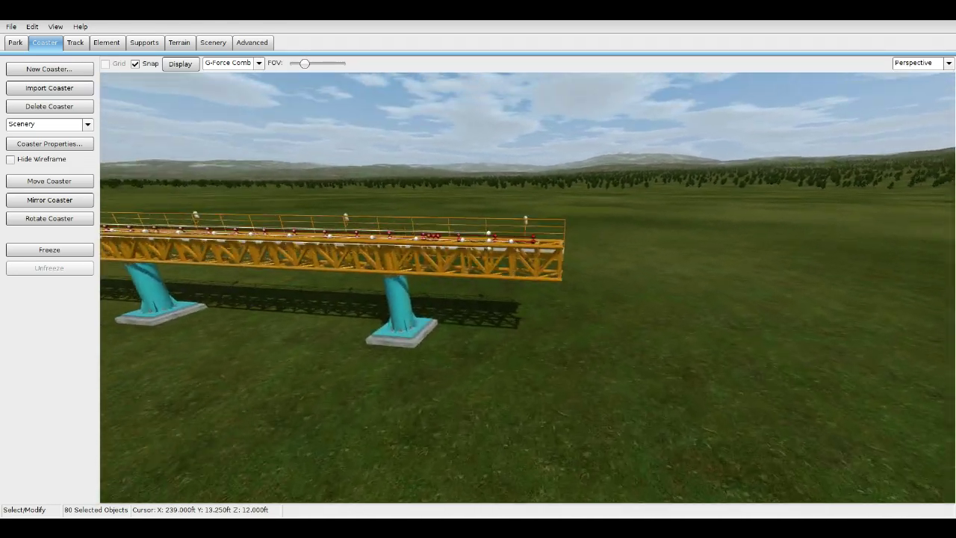
right_drag(527, 288, 389, 287)
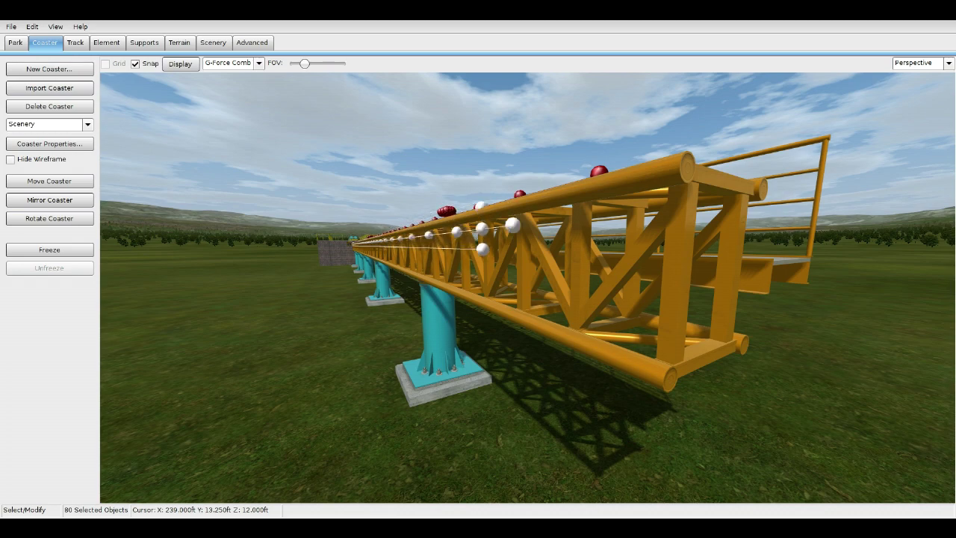
click(81, 251)
right_drag(322, 213, 388, 265)
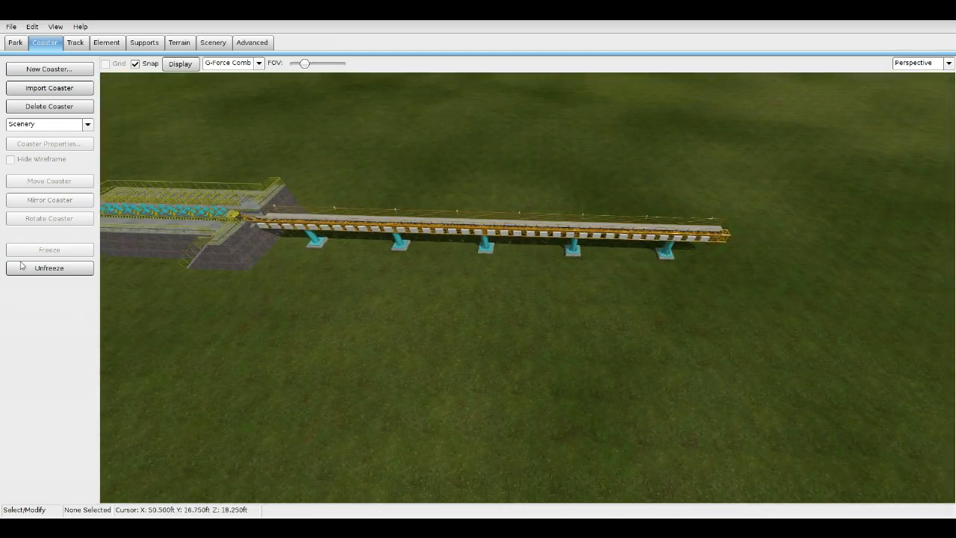
Step: Unfreeze the coaster, reselect all nodes and beams of the panel row and lower them to about the truss's mid-height
click(32, 271)
scroll(429, 275, up, 5)
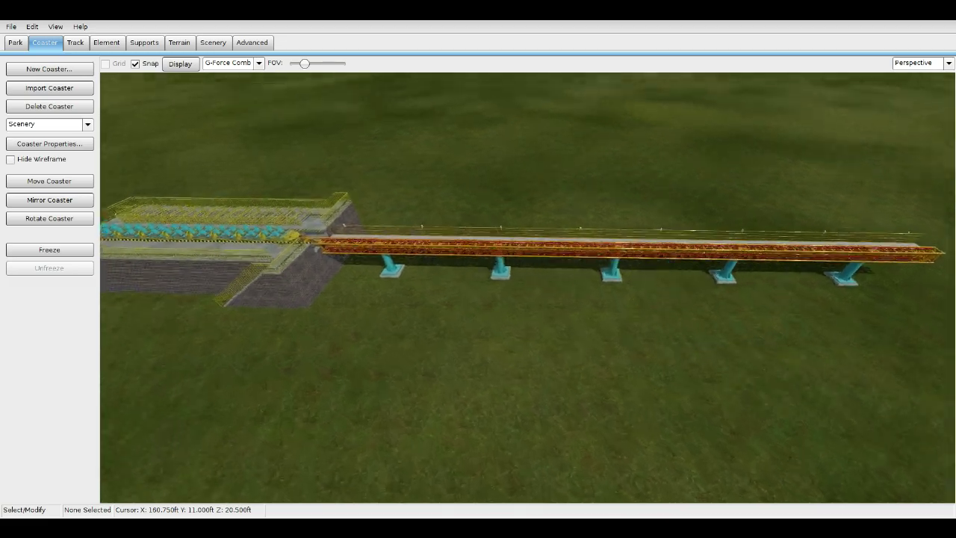
key(d)
right_drag(849, 283, 830, 283)
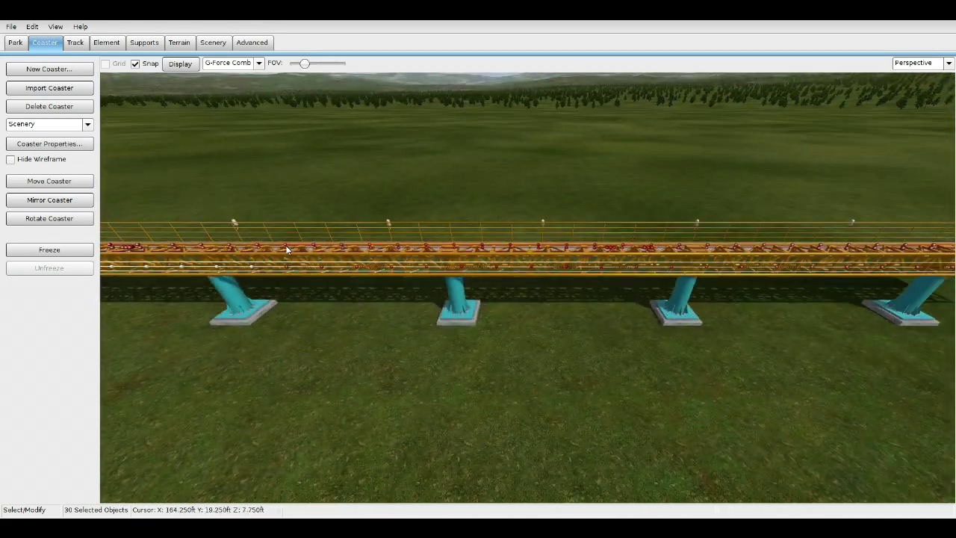
shift+drag(238, 258, 955, 292)
key(d)
right_drag(736, 362, 722, 345)
shift+drag(509, 291, 677, 329)
key(w)
right_drag(644, 358, 666, 368)
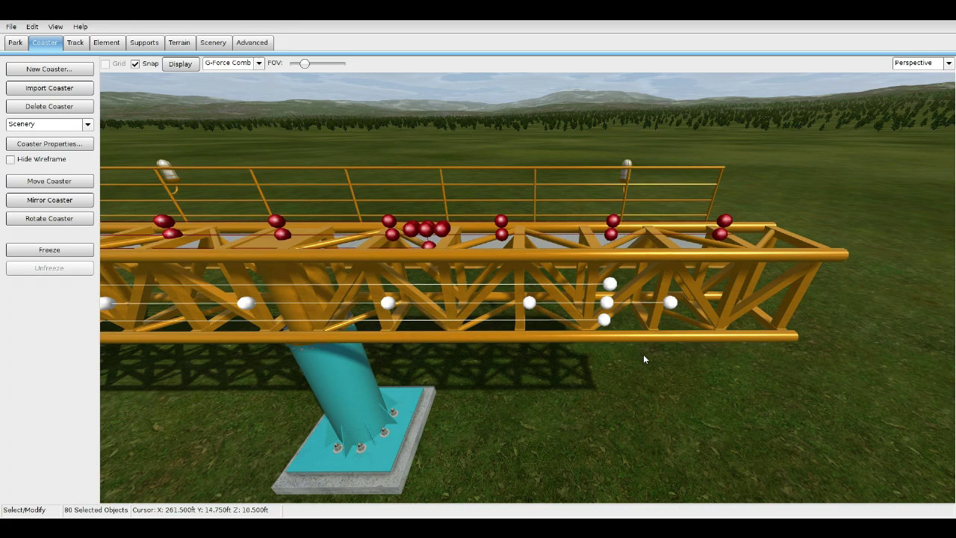
Step: Deselect the row, freeze the coaster and inspect the lowered panels along the track from several angles
click(613, 378)
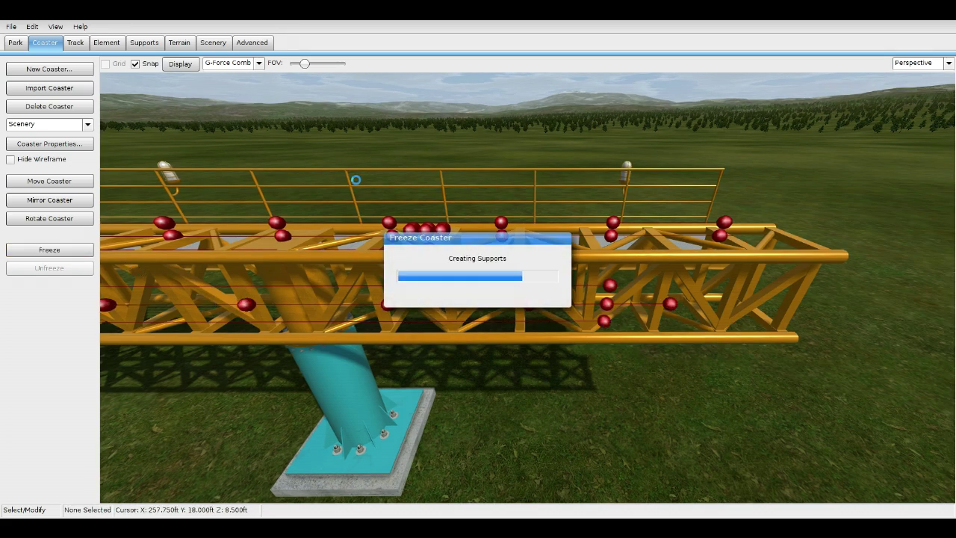
key(s)
key(d)
right_drag(389, 183, 433, 190)
key(w)
key(w)
key(w)
key(a)
key(s)
key(a)
key(w)
key(w)
key(d)
key(s)
key(w)
key(s)
key(s)
key(w)
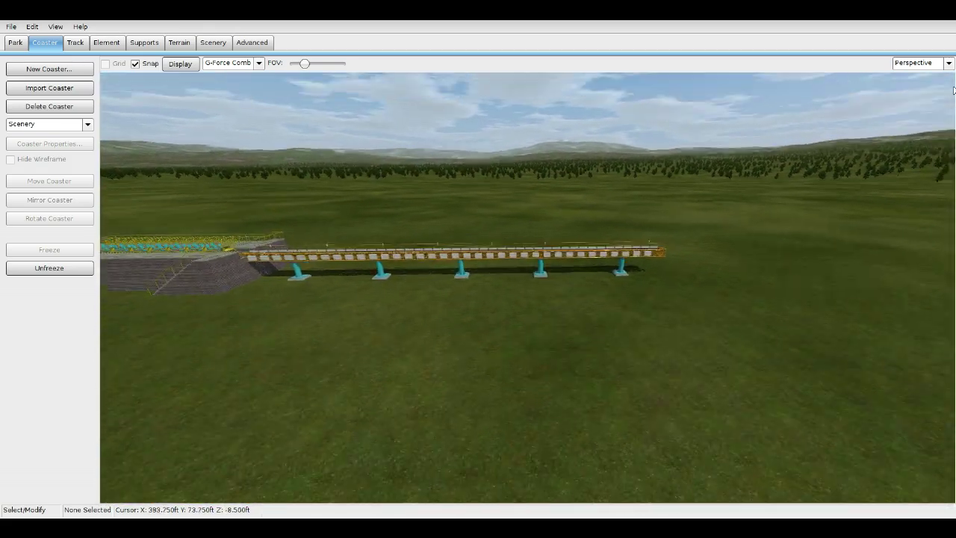
Step: Switch to the Top view and make Tutorial the active coaster
click(921, 62)
click(912, 82)
click(49, 124)
click(46, 148)
scroll(438, 292, up, 5)
scroll(436, 288, down, 3)
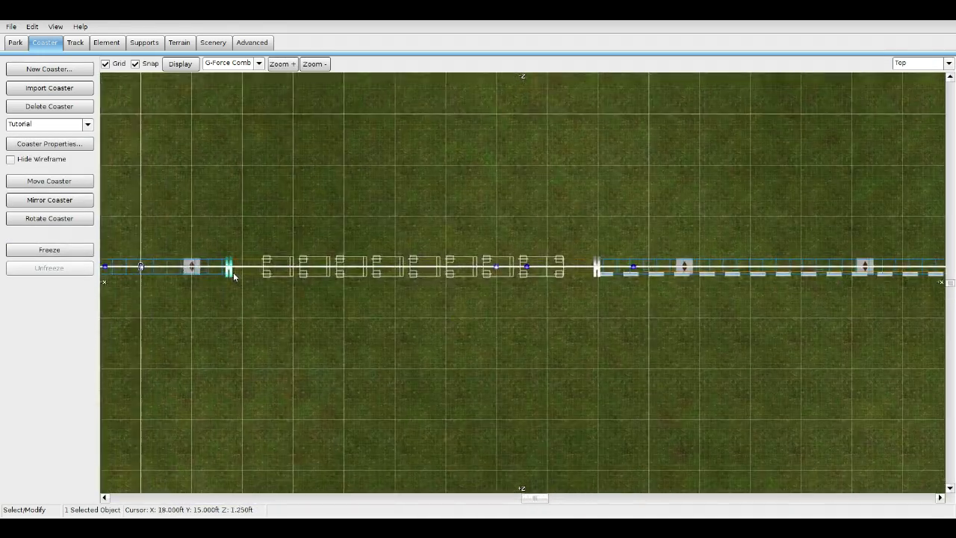
scroll(405, 272, down, 2)
Step: Enter a speed of 60 mph and an acceleration of 1 g in the selected transport section's settings
key(F3)
click(11, 26)
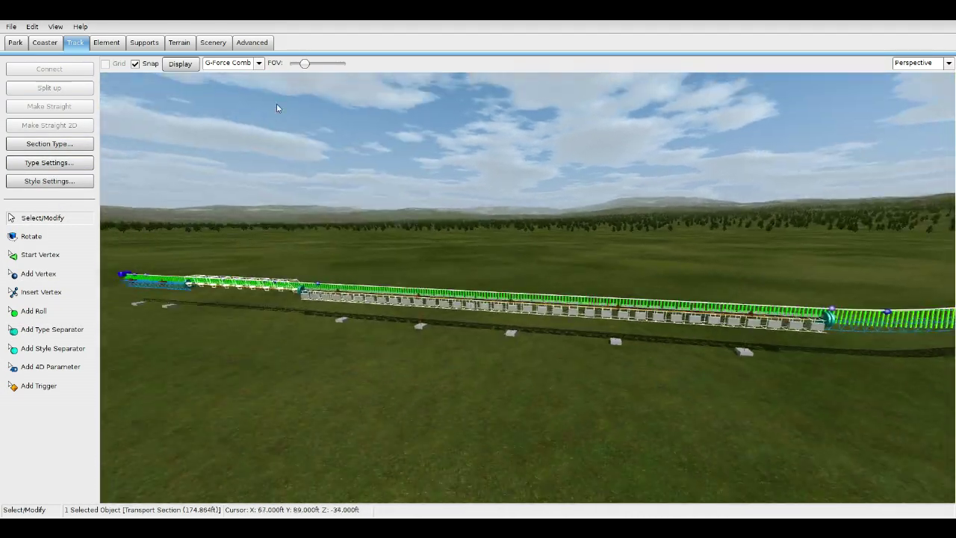
click(269, 103)
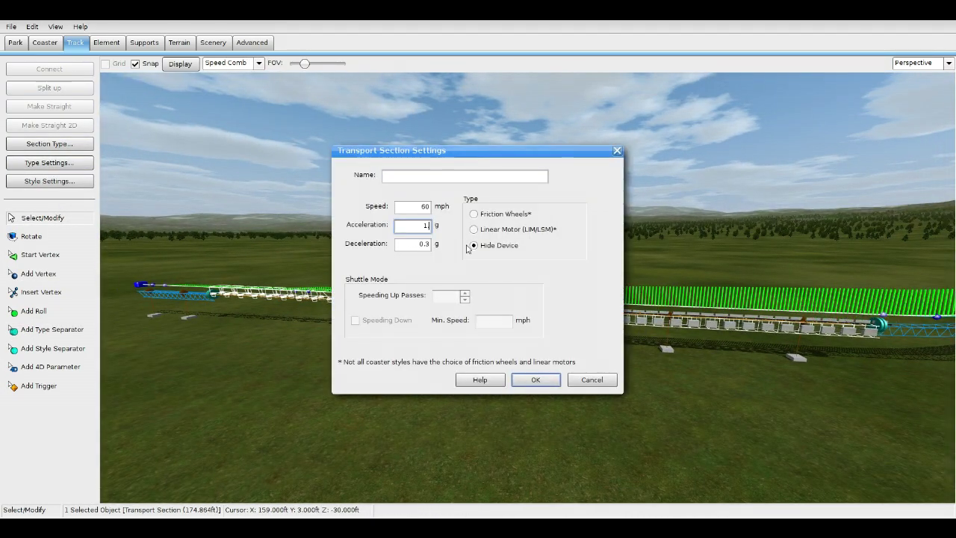
click(591, 389)
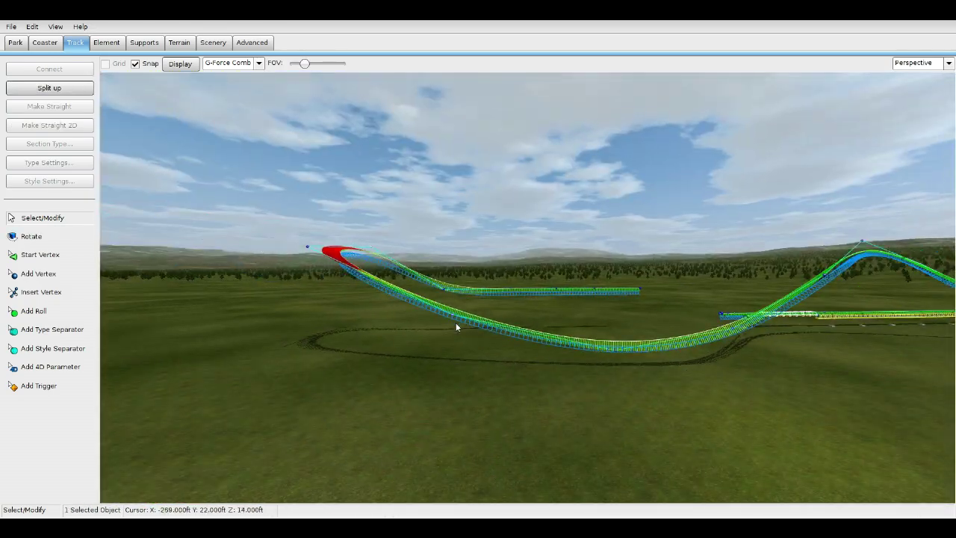
Step: Check the extended track layout in the Left and Top views
click(922, 63)
click(914, 102)
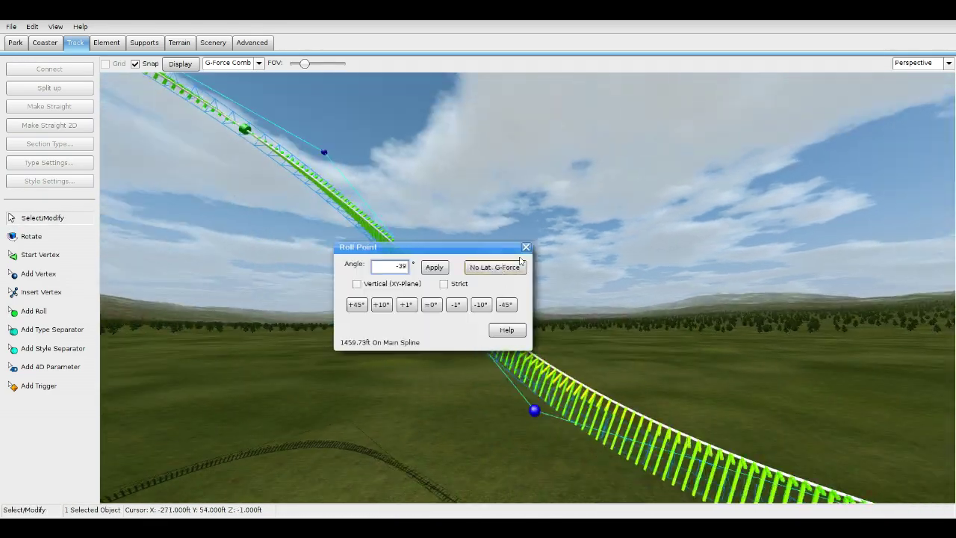
click(913, 64)
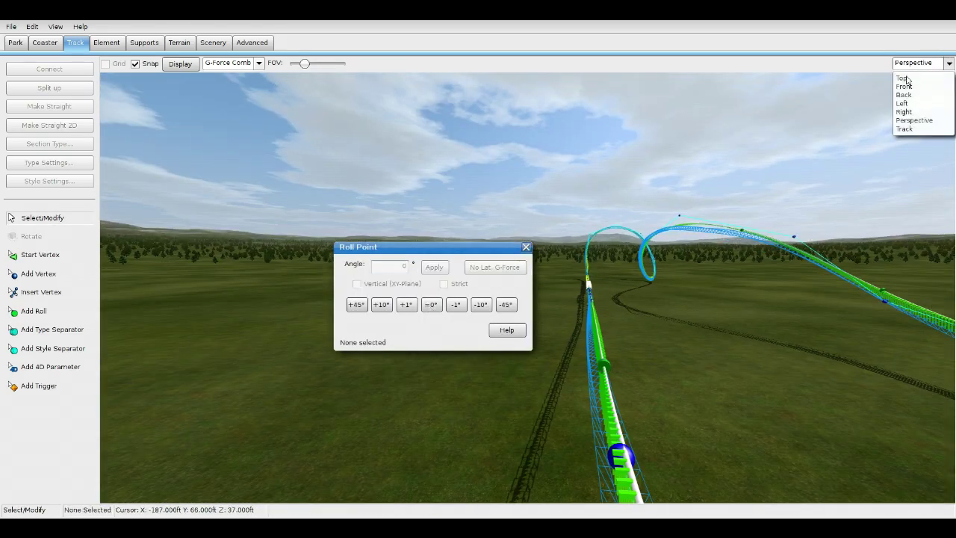
click(901, 77)
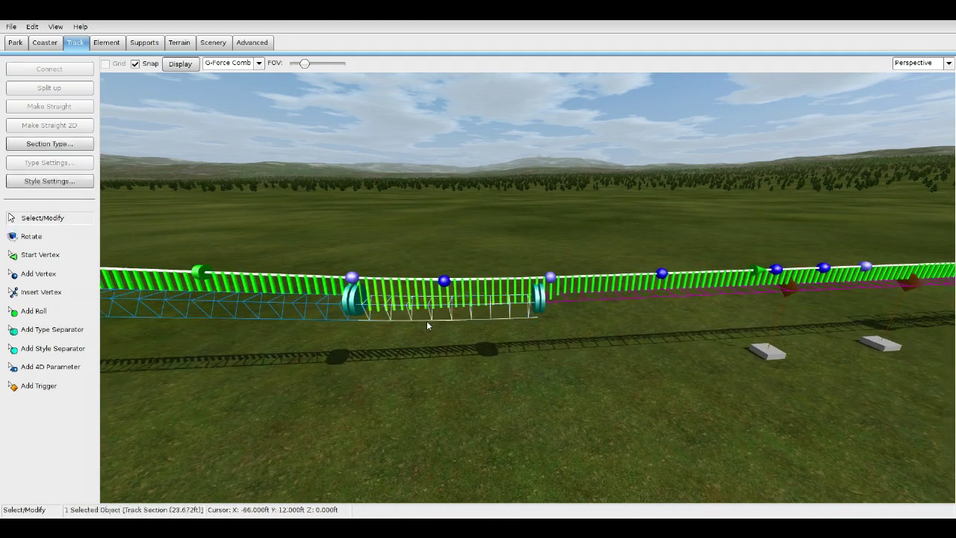
Step: Change the long track section next to the short separated section to the Brake type
click(427, 321)
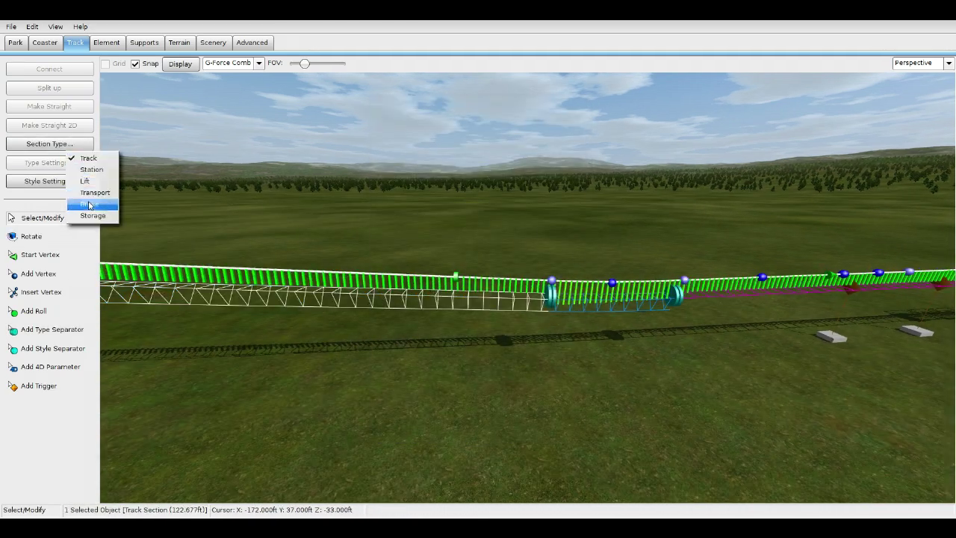
click(89, 205)
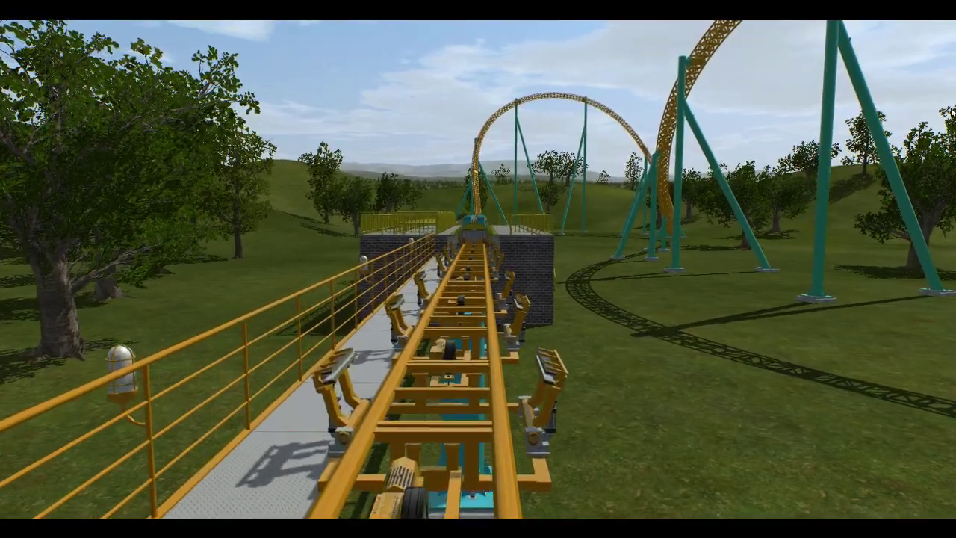
Step: Switch to the Fly View and examine the white panels along both sides of the launch track
key(F3)
key(w)
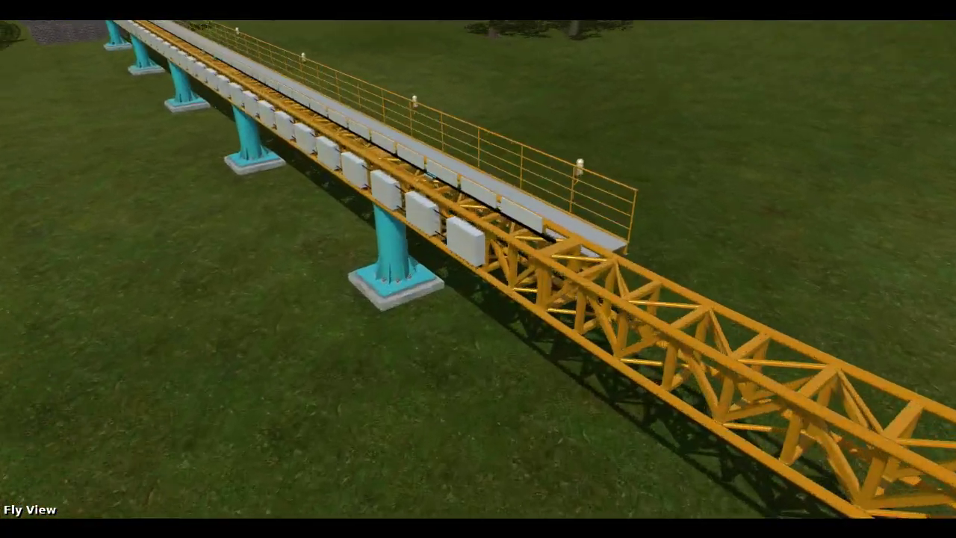
key(w)
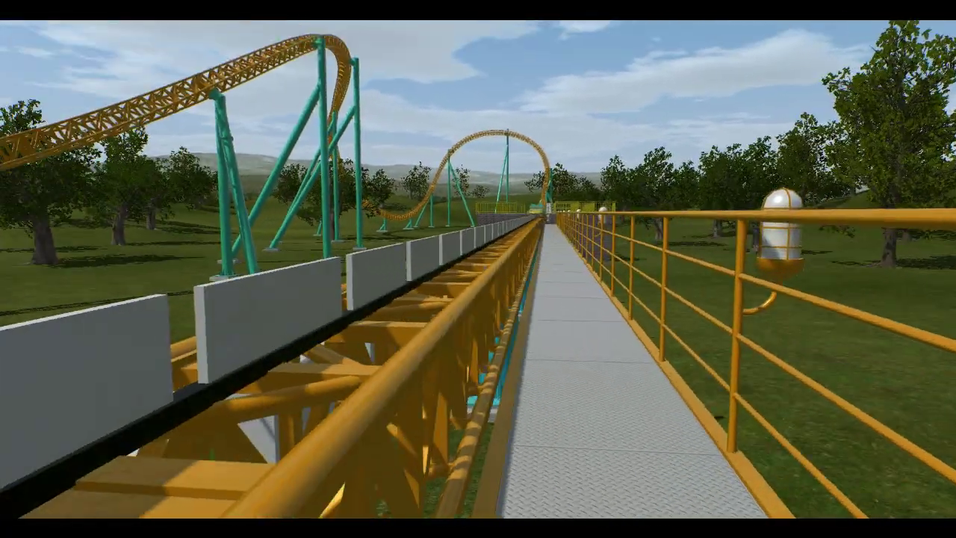
key(a)
key(d)
key(a)
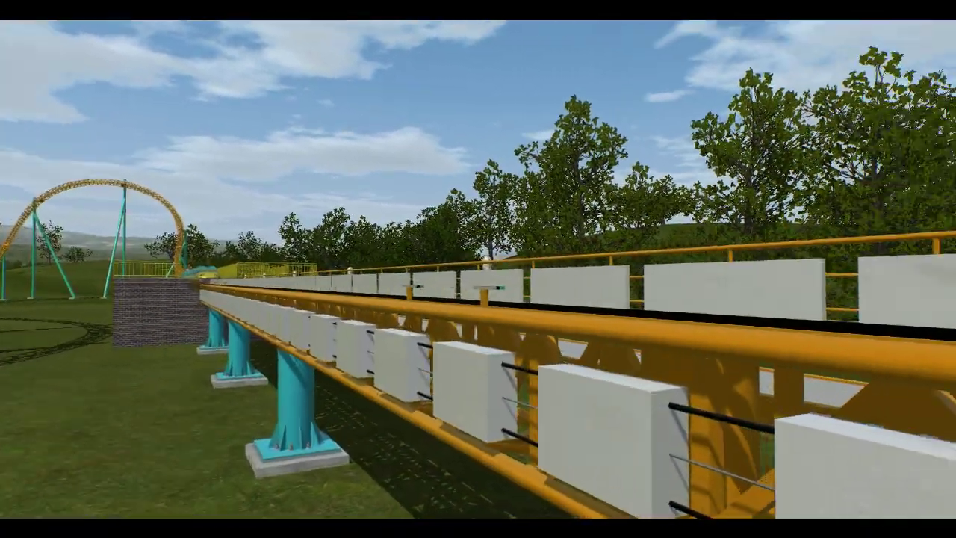
key(a)
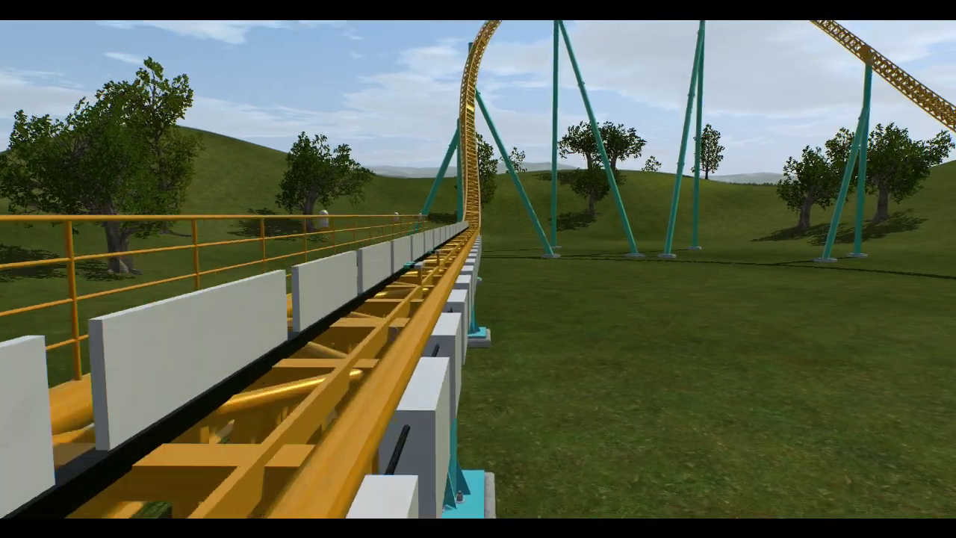
Step: Examine the small teal and grey blocks mounted between the launch track's rails up close
key(a)
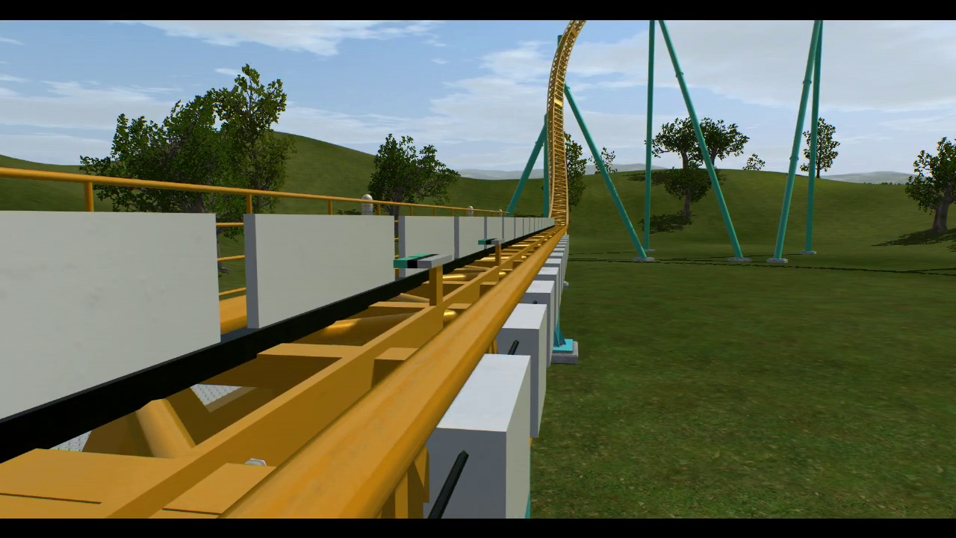
key(a)
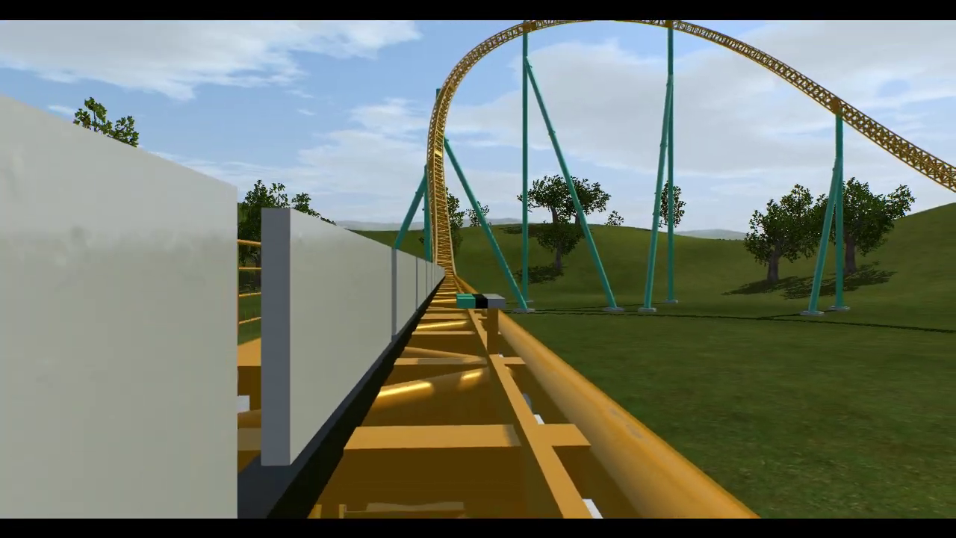
key(w)
key(s)
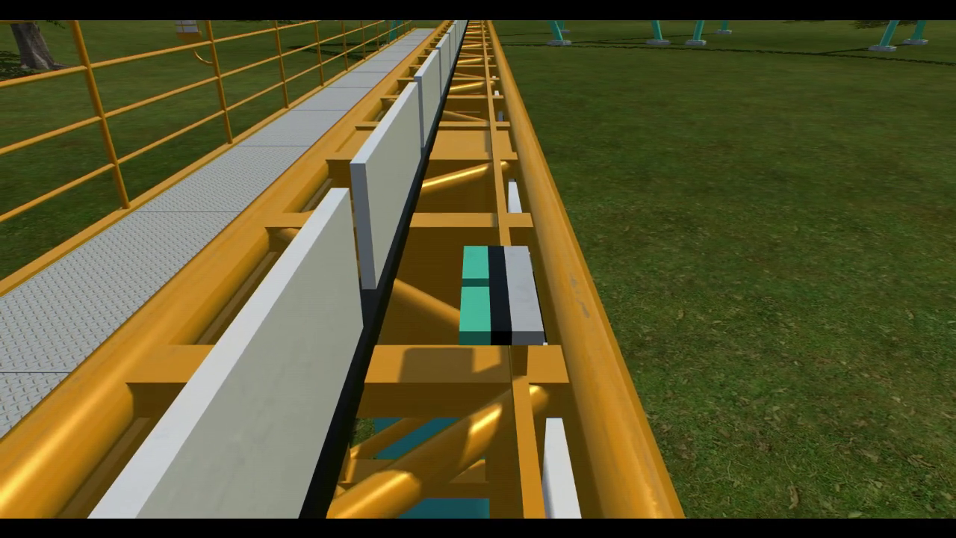